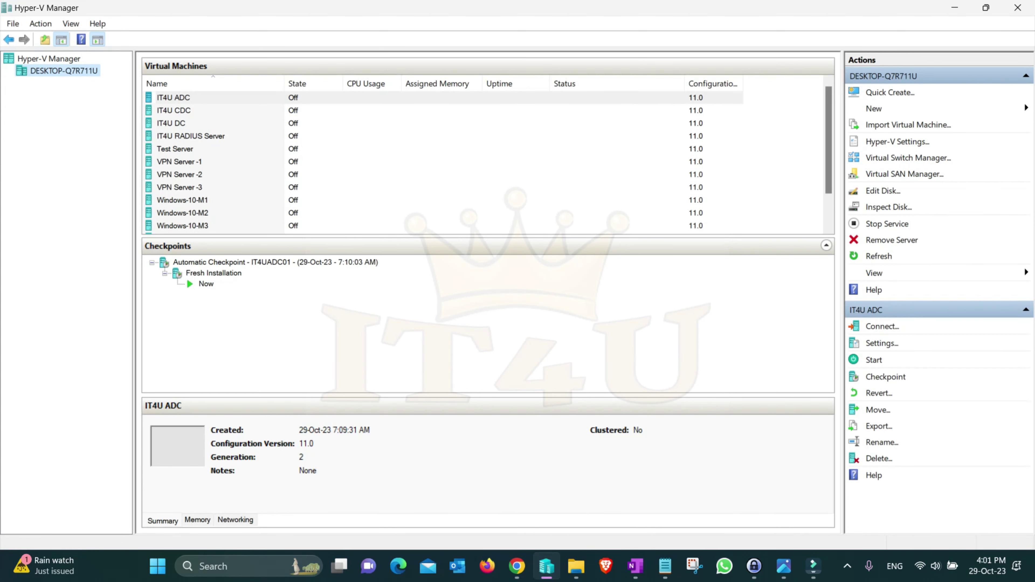
- Open the Virtual Switch Manager for the Hyper-V host
left_click(900, 163)
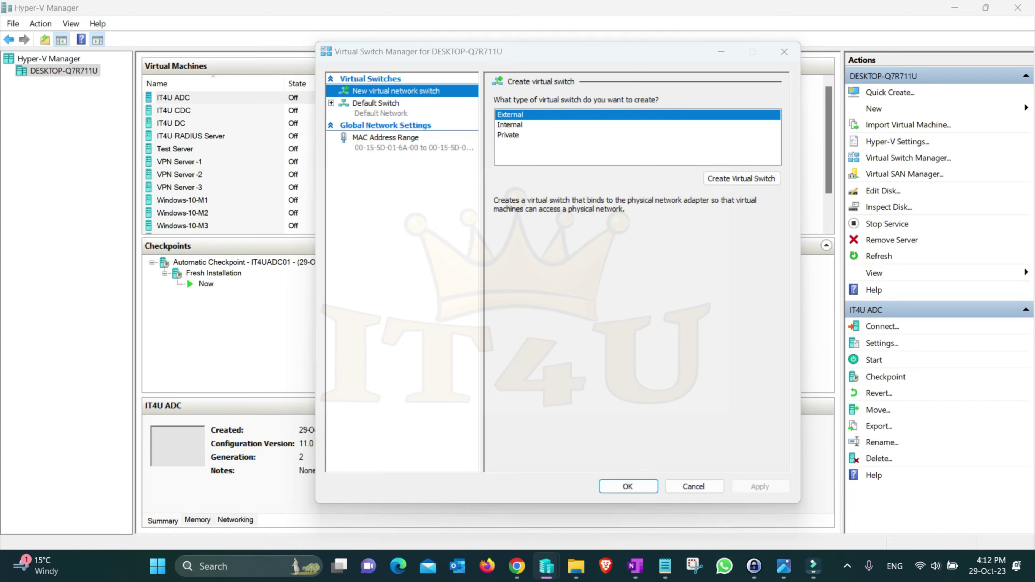
key("alt+Tab")
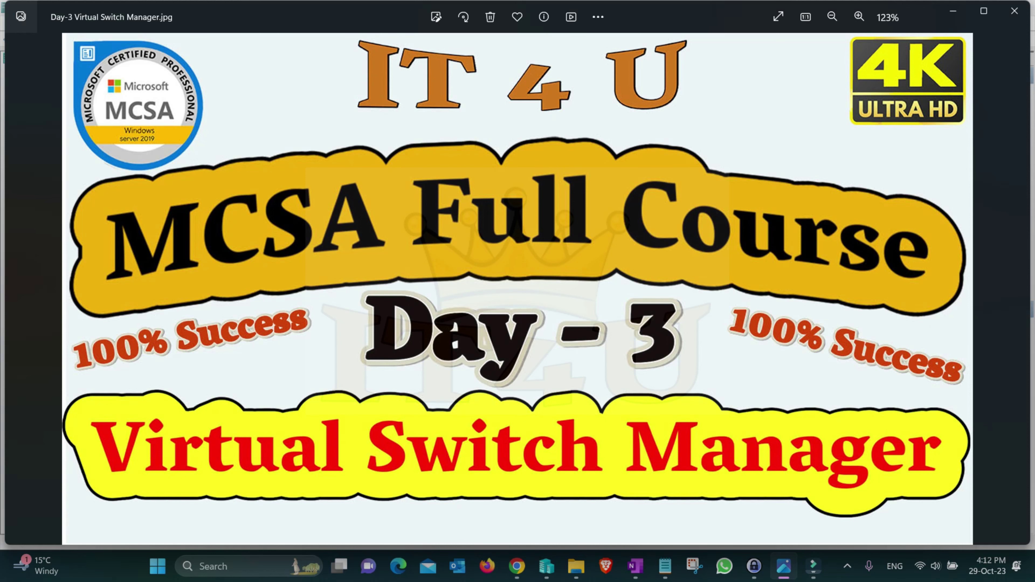
key("alt+Tab")
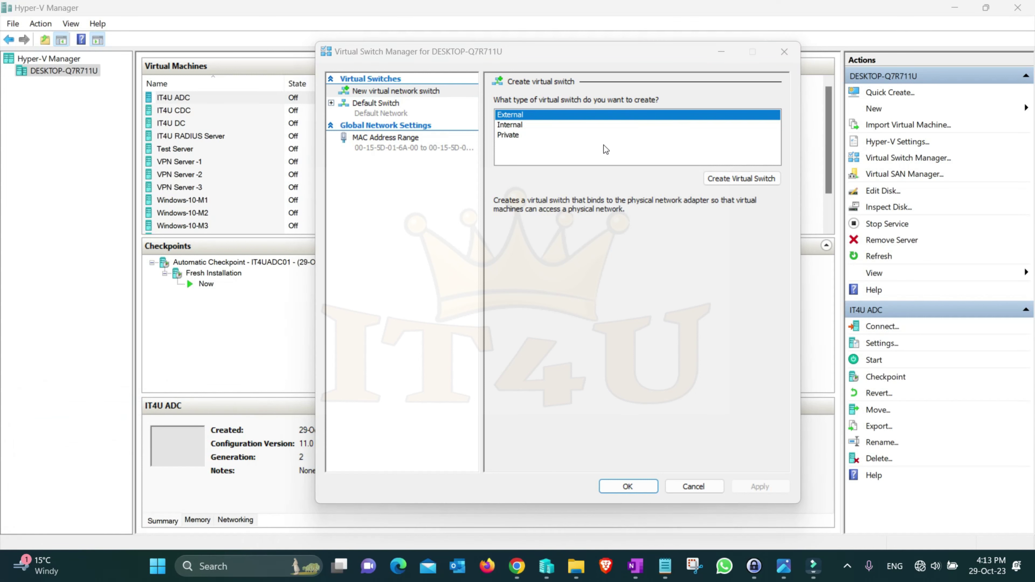
- Open Network Connections with ncpa.cpl and examine the host's Bluetooth, Ethernet and Wi-Fi adapters
key("super+r")
type("ncpa.cpl")
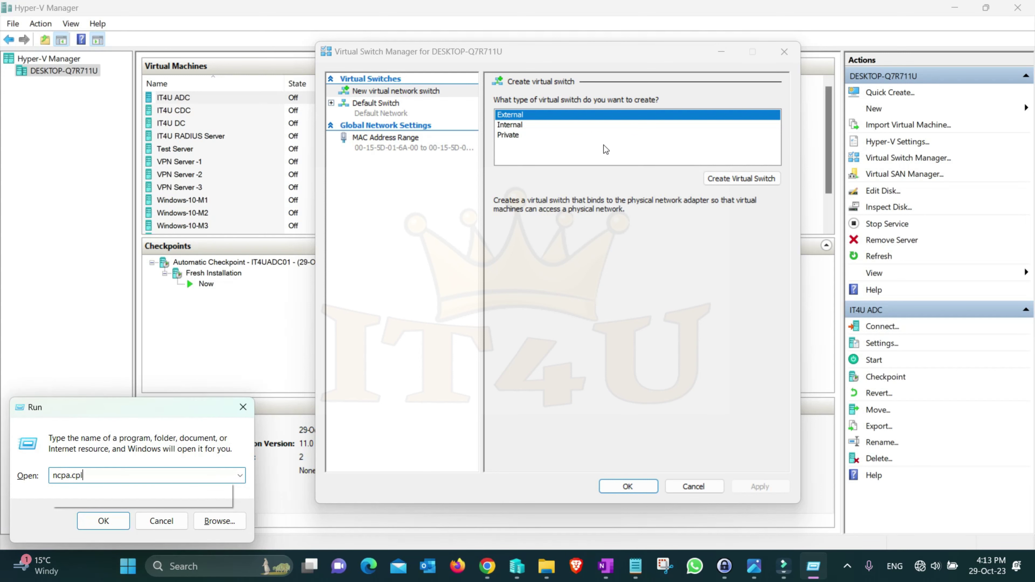
key("Return")
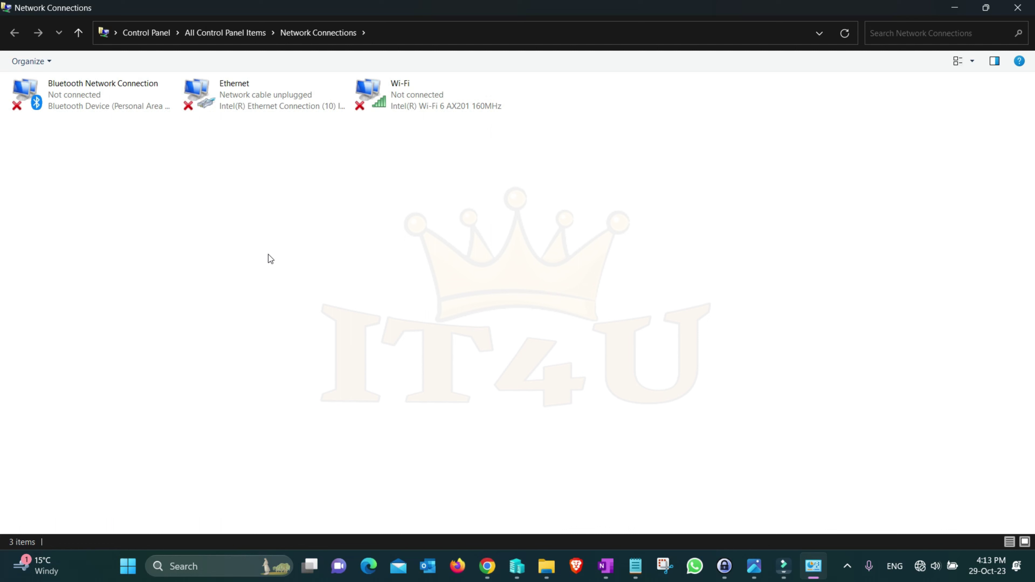
left_click(89, 95)
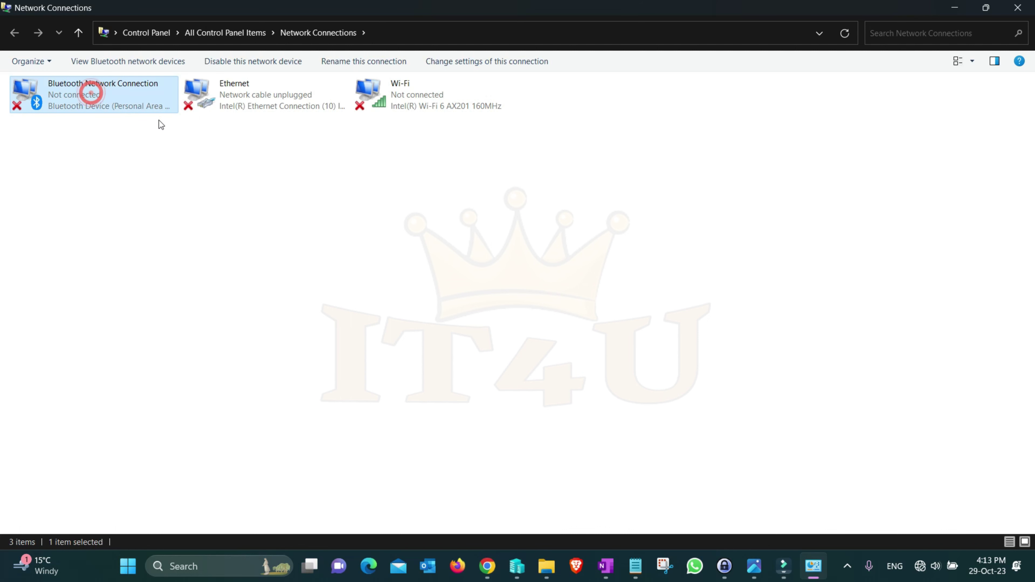
left_click(248, 106)
left_click(428, 106)
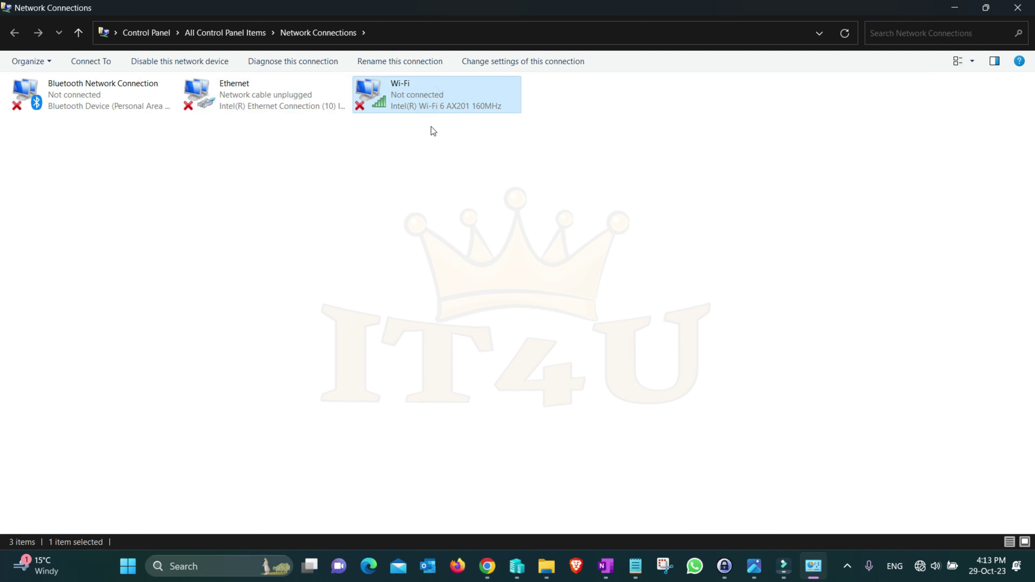
left_click(286, 190)
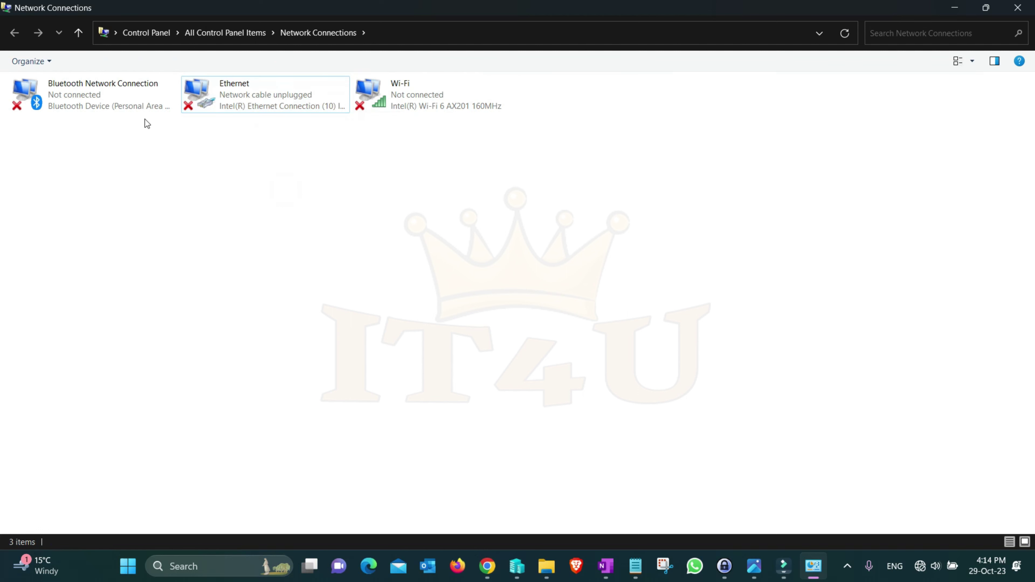
left_click(83, 103)
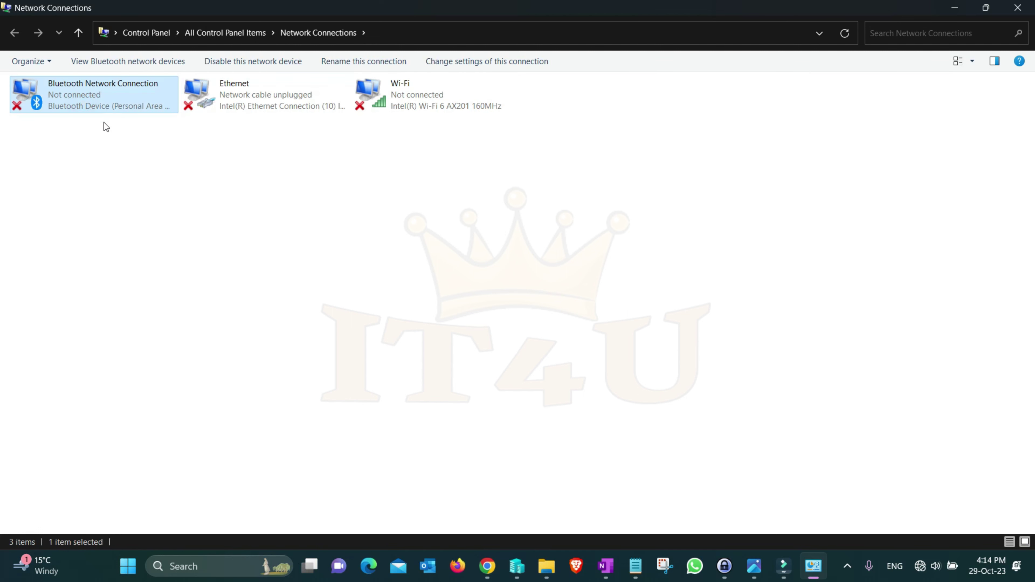
left_click(269, 98)
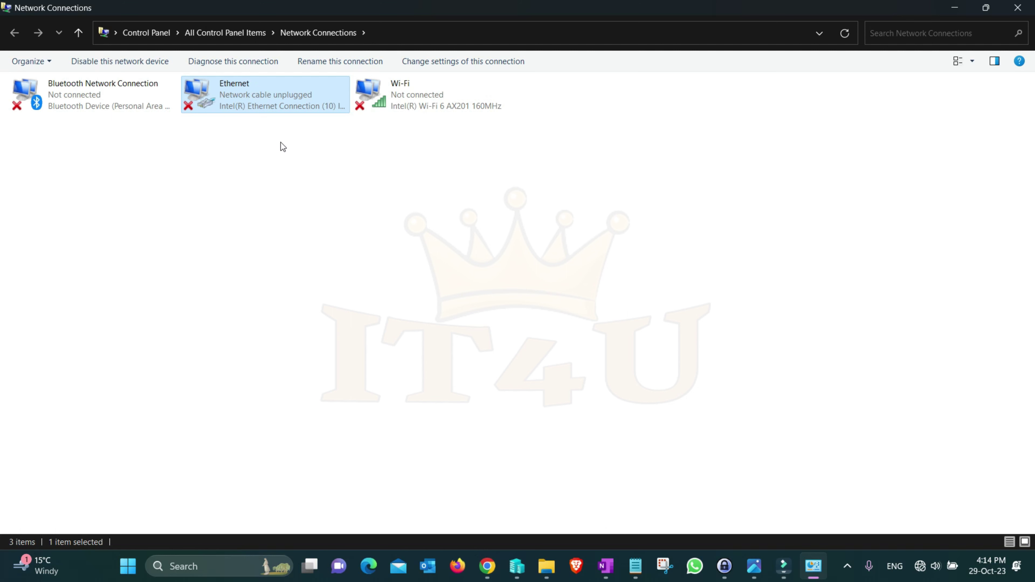
left_click(385, 103)
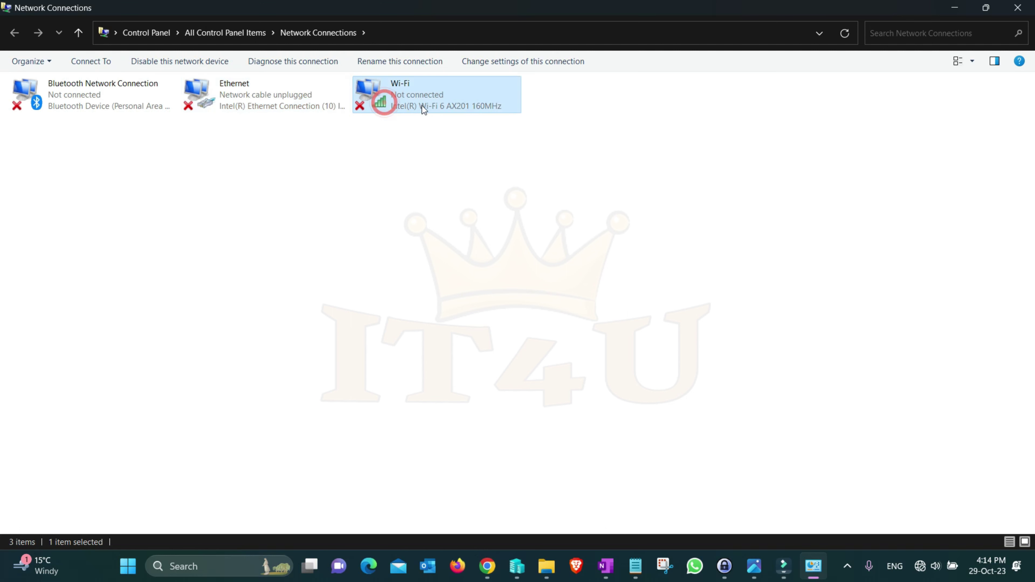
left_click(555, 325)
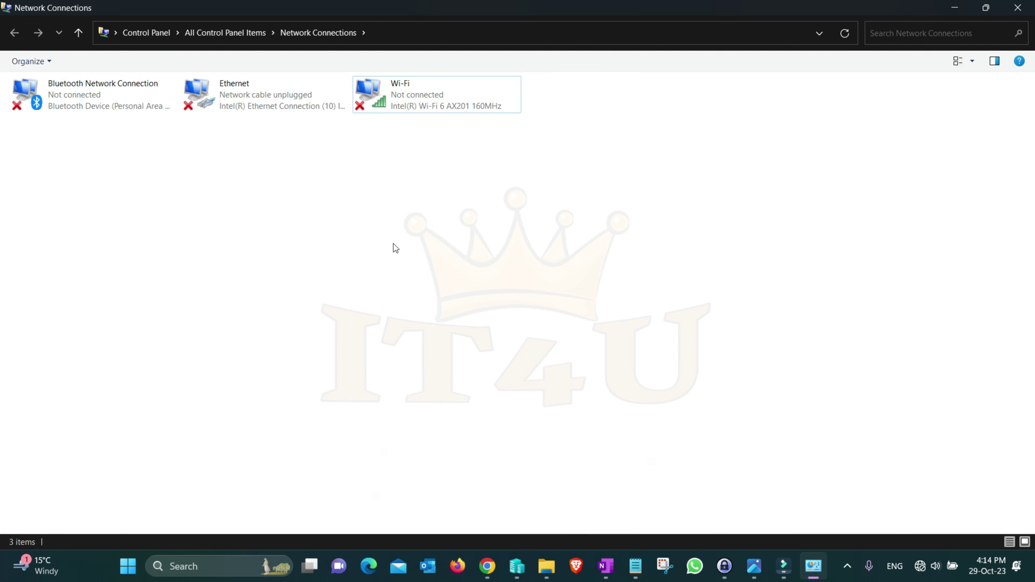
- Switch back to Hyper-V's Virtual Switch Manager and create a new virtual switch of type External
left_click(505, 509)
mouse_move(522, 564)
left_click(574, 502)
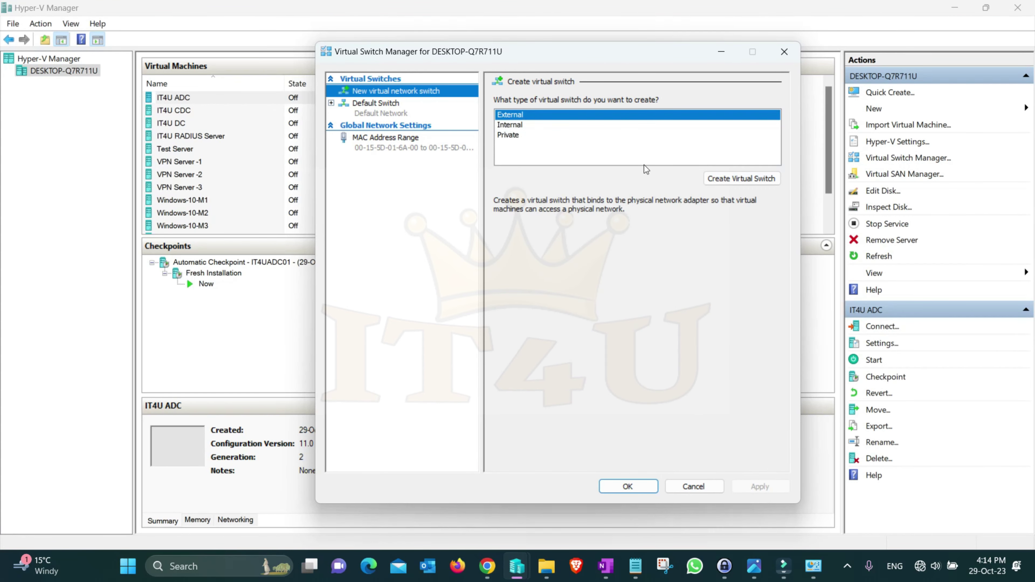
left_click(738, 181)
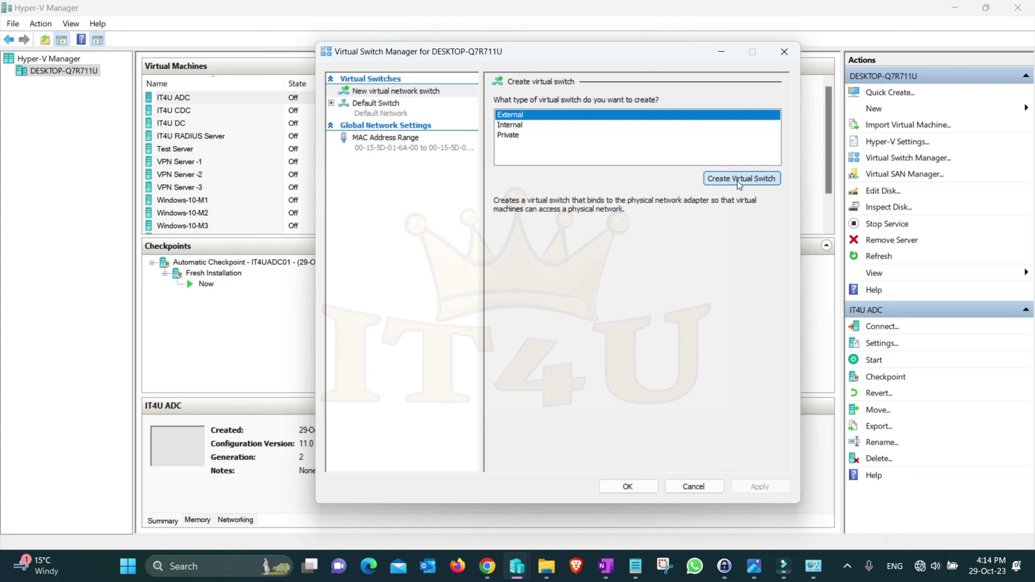
- Name the new virtual switch "IT4U External Switch" and enter the same text as its notes
left_click(585, 115)
key("ctrl+a")
type("IT4U External Switch")
key("ctrl+a")
key("ctrl+c")
left_click(614, 171)
key("ctrl+v")
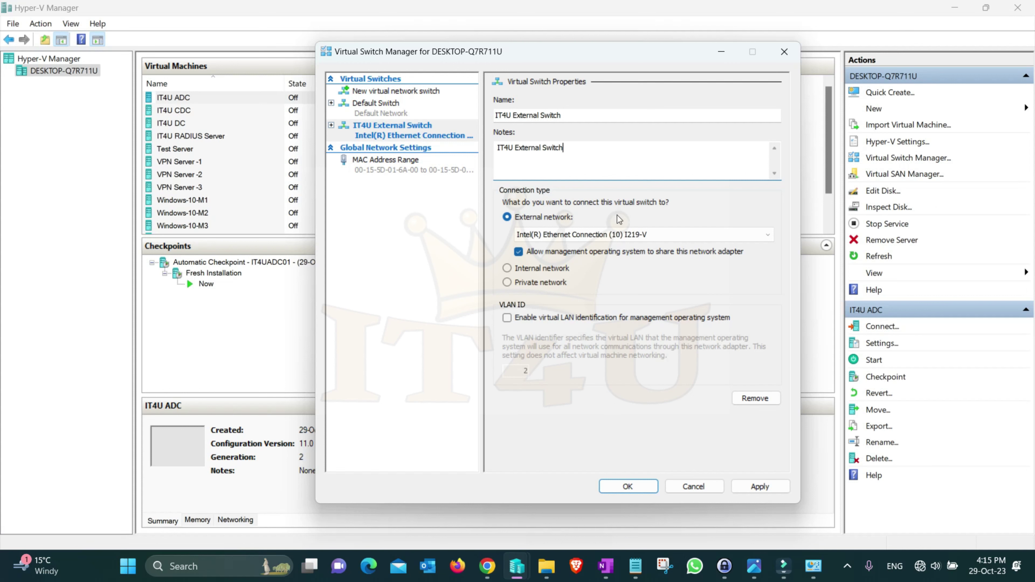
- Compare the switch's available external network adapters with the Ethernet and Wi-Fi entries in Network Connections
left_click(766, 236)
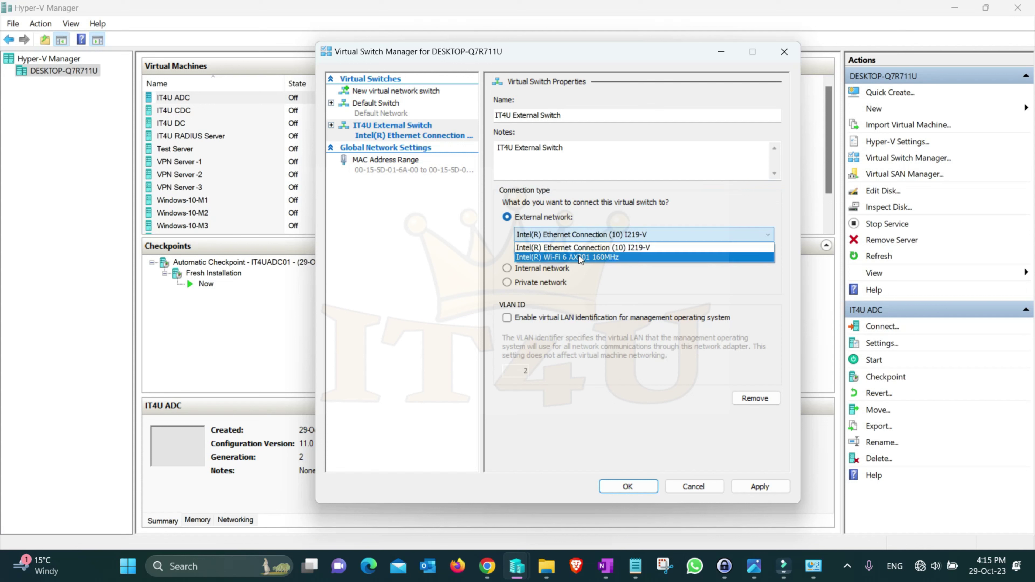
key("alt+Tab")
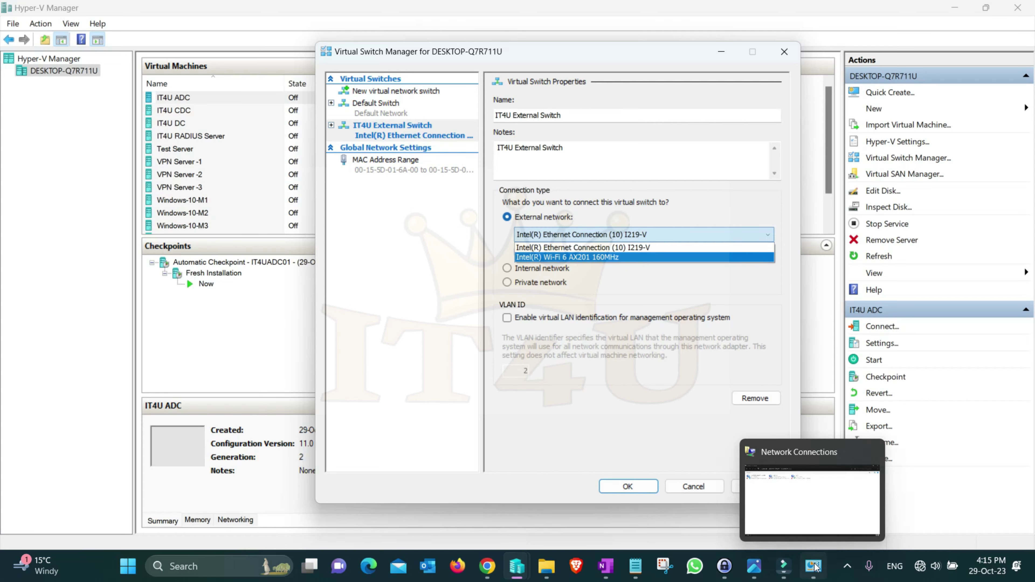
left_click(253, 115)
key("Right")
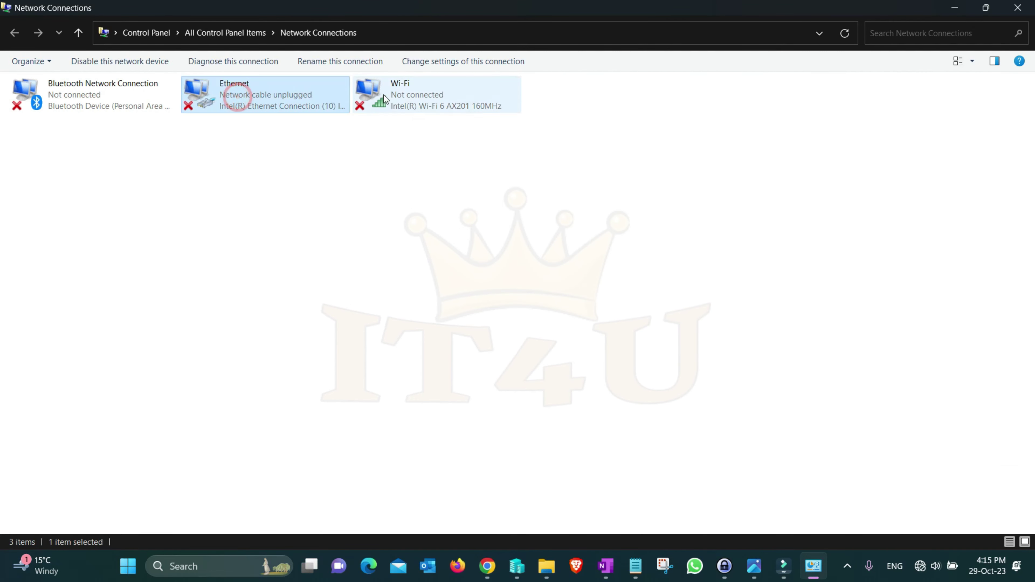
left_click(282, 106)
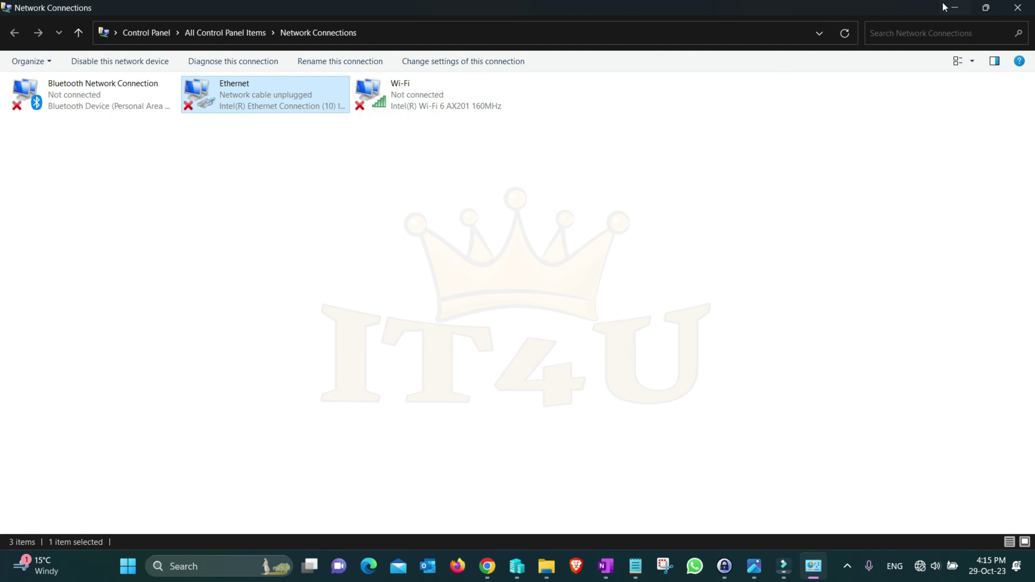
left_click(954, 7)
- Connect the switch to the external adapter Intel(R) Ethernet Connection (10) I219-V and apply the networking changes
left_click(663, 235)
left_click(646, 248)
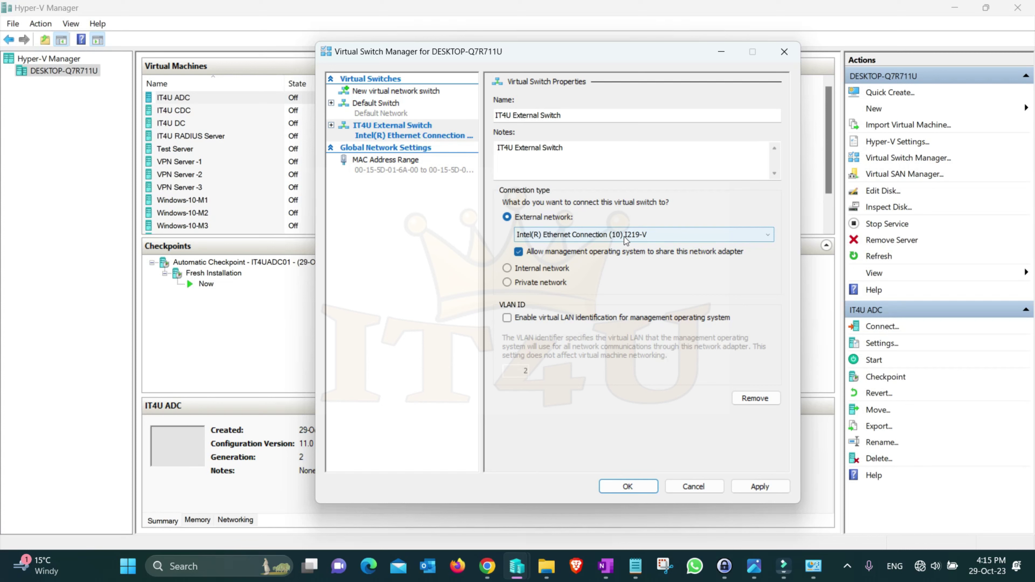
left_click(636, 488)
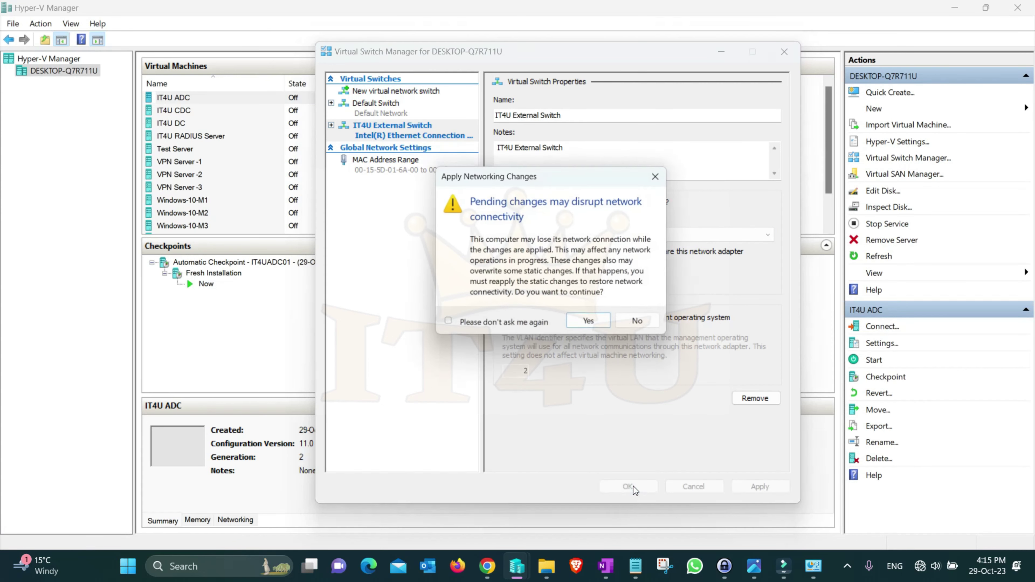
left_click(591, 323)
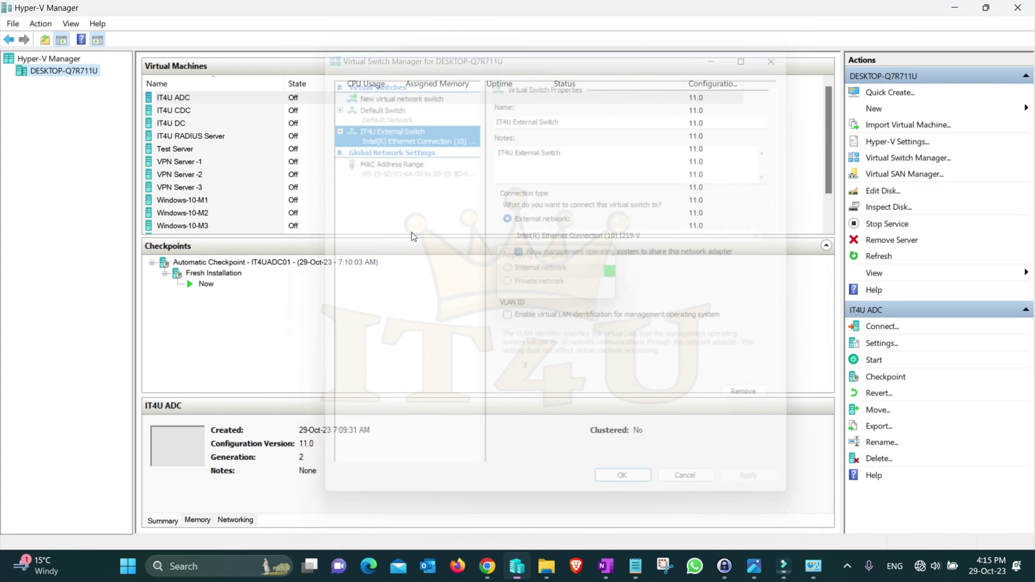
- Reopen the Virtual Switch Manager and review the name and external adapter of IT4U External Switch
left_click(908, 158)
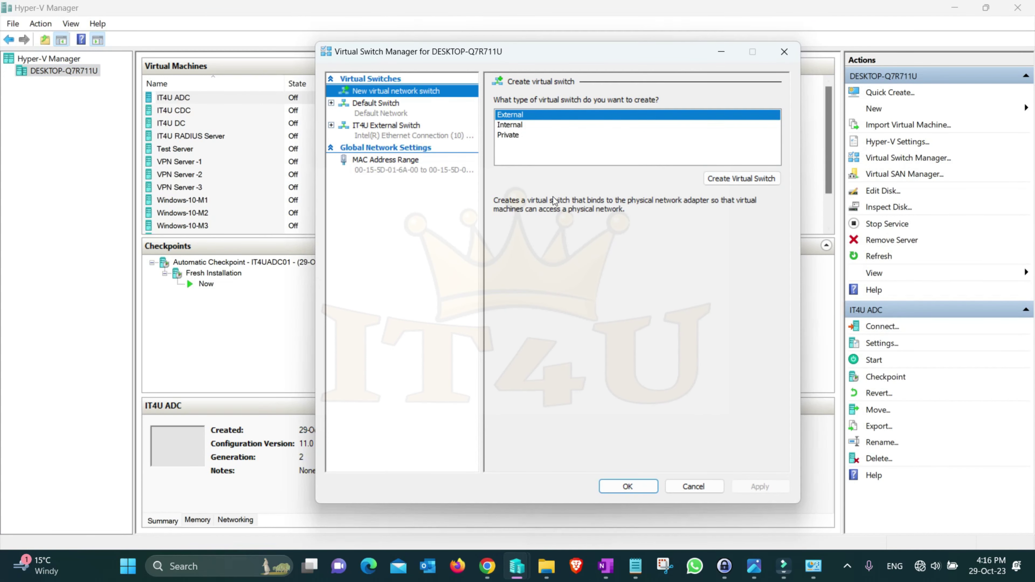
left_click(380, 131)
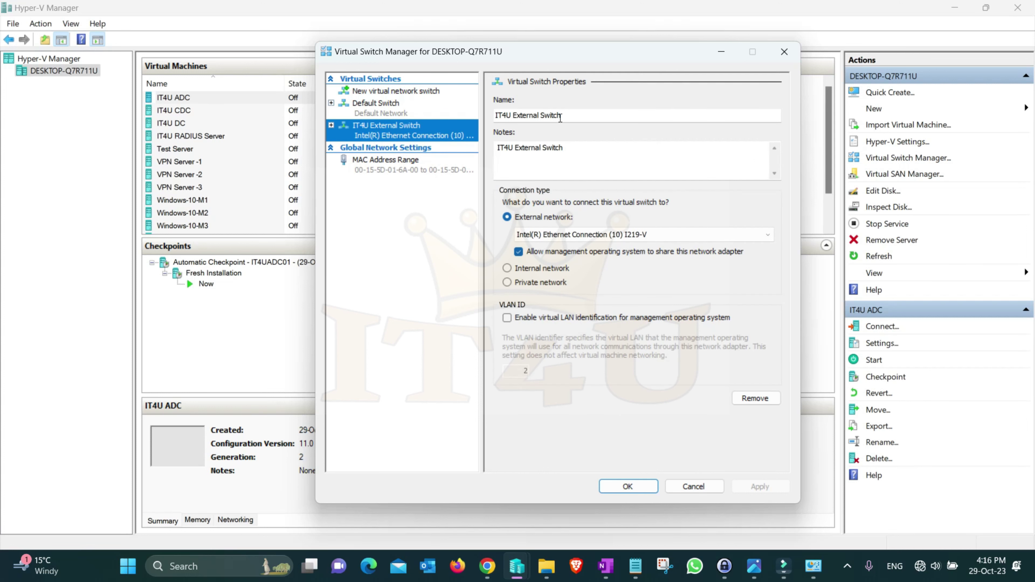
left_click_drag(562, 116, 489, 115)
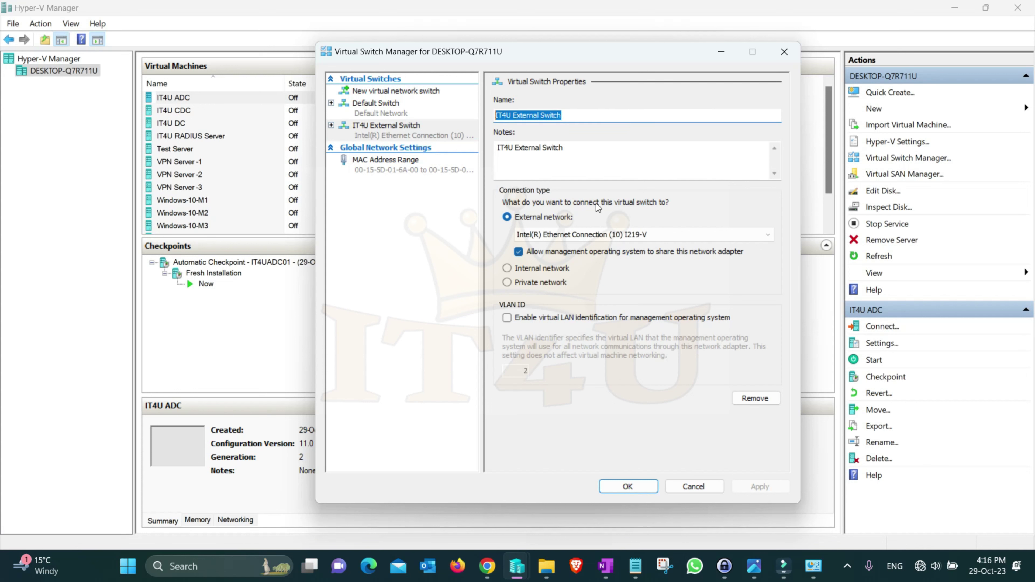
left_click(589, 235)
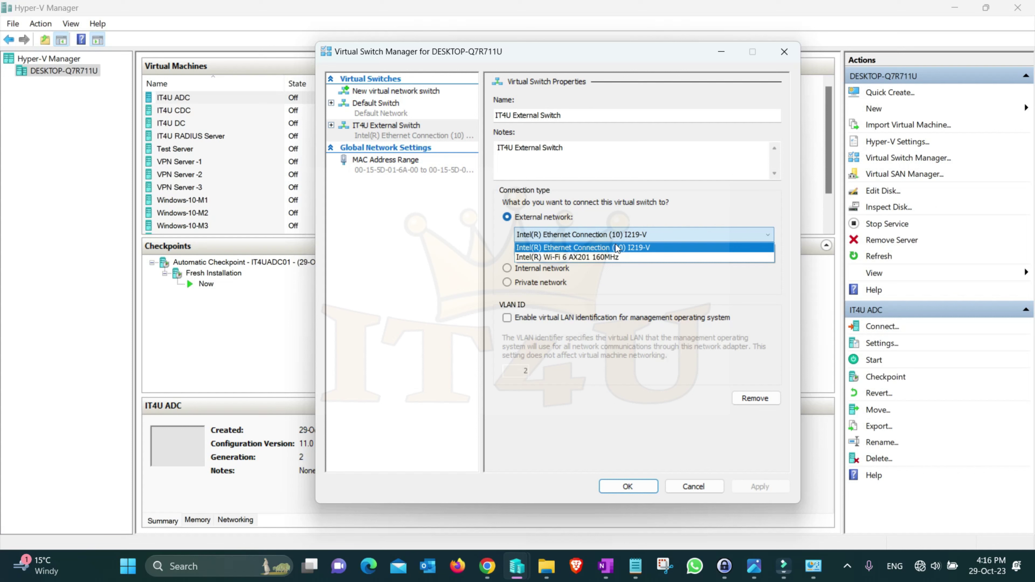
left_click(637, 252)
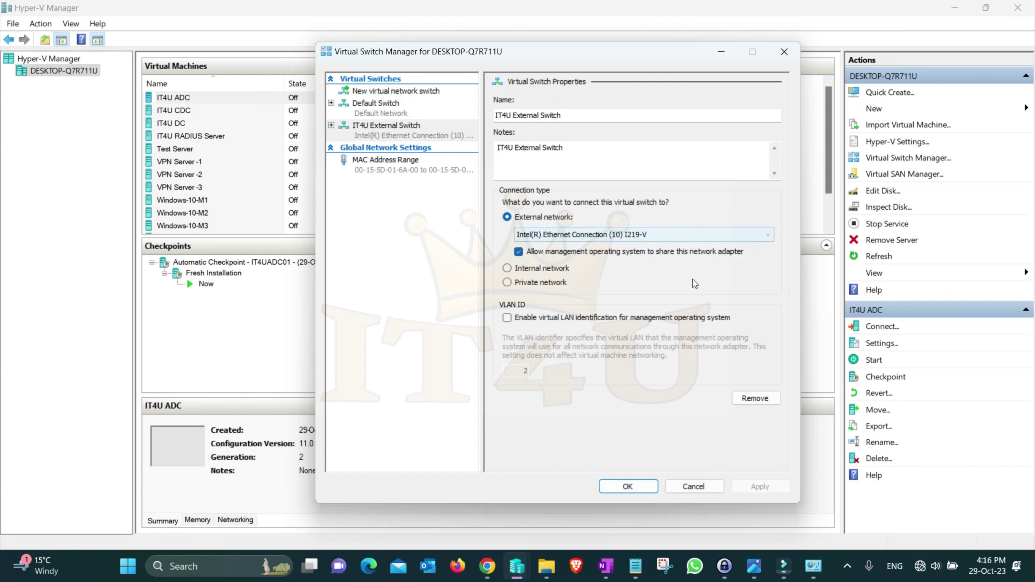
- Check Network Connections for the virtual adapter belonging to IT4U External Switch, then return to the Virtual Switch Manager
left_click(814, 567)
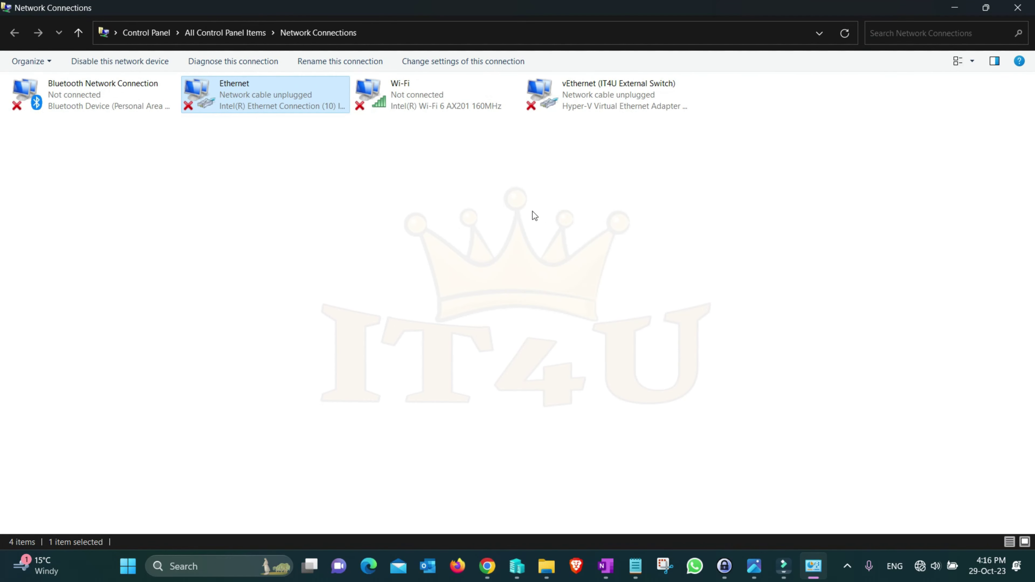
left_click(610, 100)
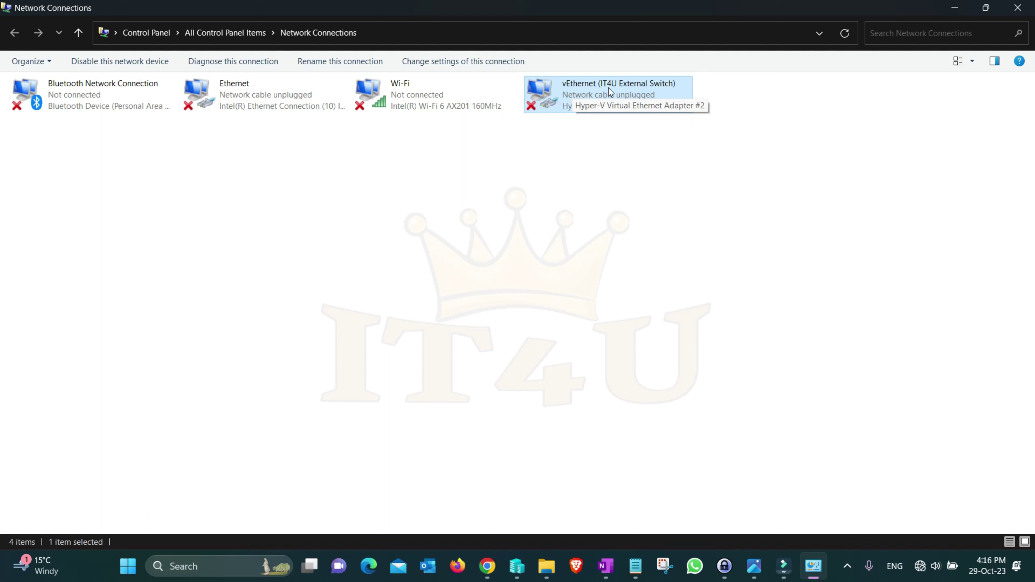
left_click(632, 182)
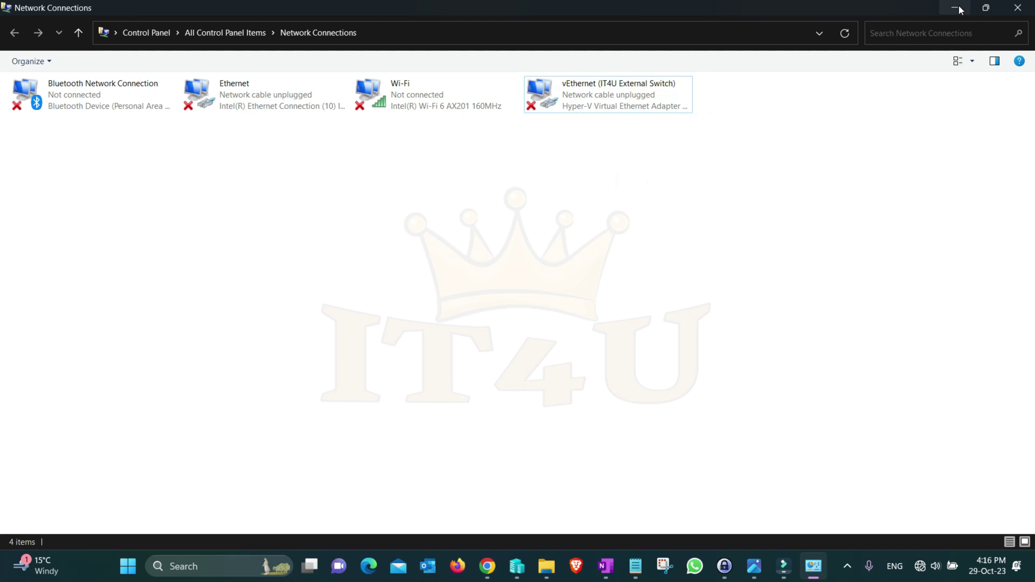
left_click(955, 7)
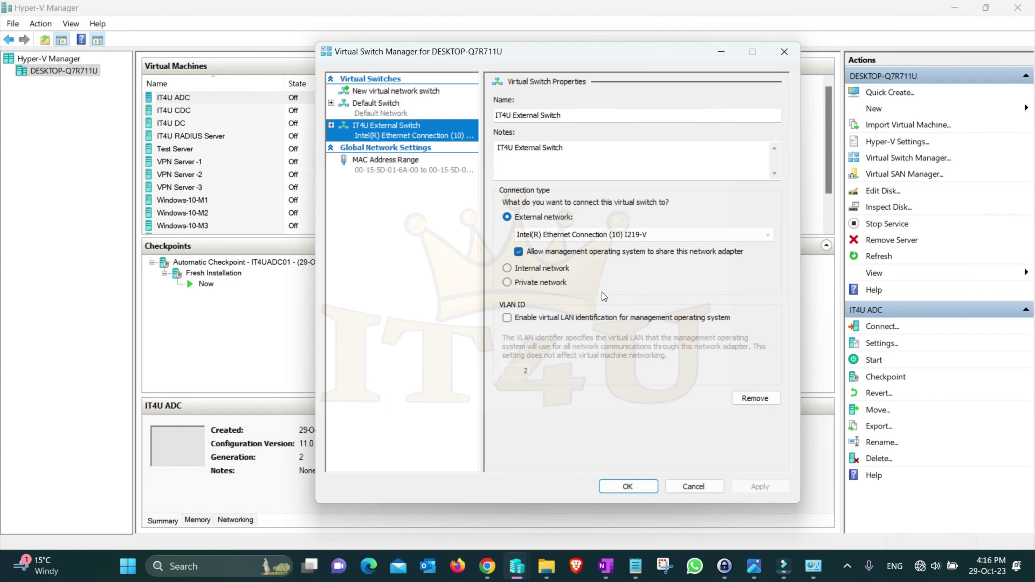
- Create a second external virtual switch named "IT4U External Switch-2" with the same text as its notes
left_click(382, 93)
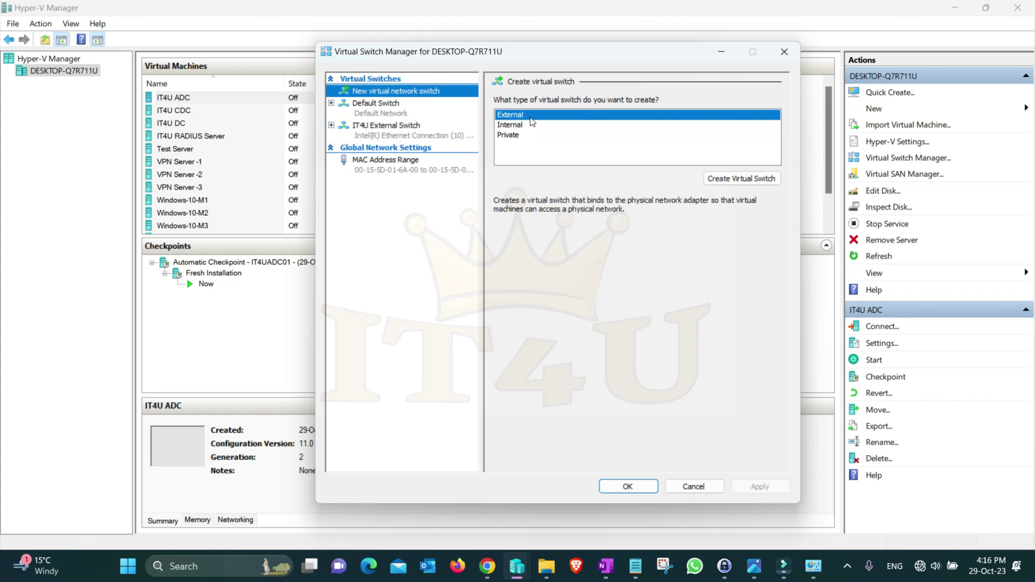
left_click(735, 180)
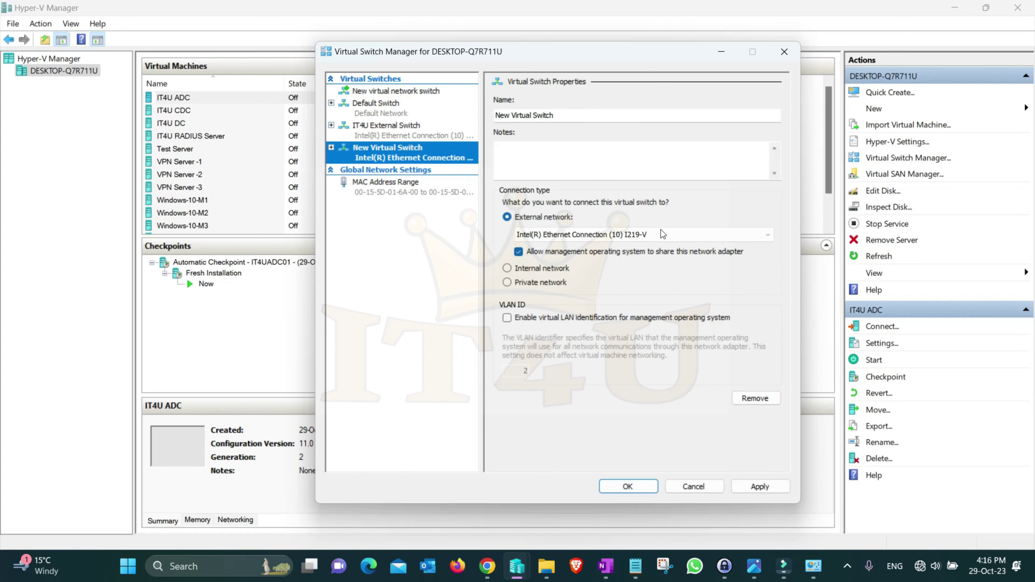
triple_click(501, 115)
key("BackSpace")
type("IT4U External Switch-2")
key("ctrl+a")
key("ctrl+c")
key("Tab")
key("ctrl+v")
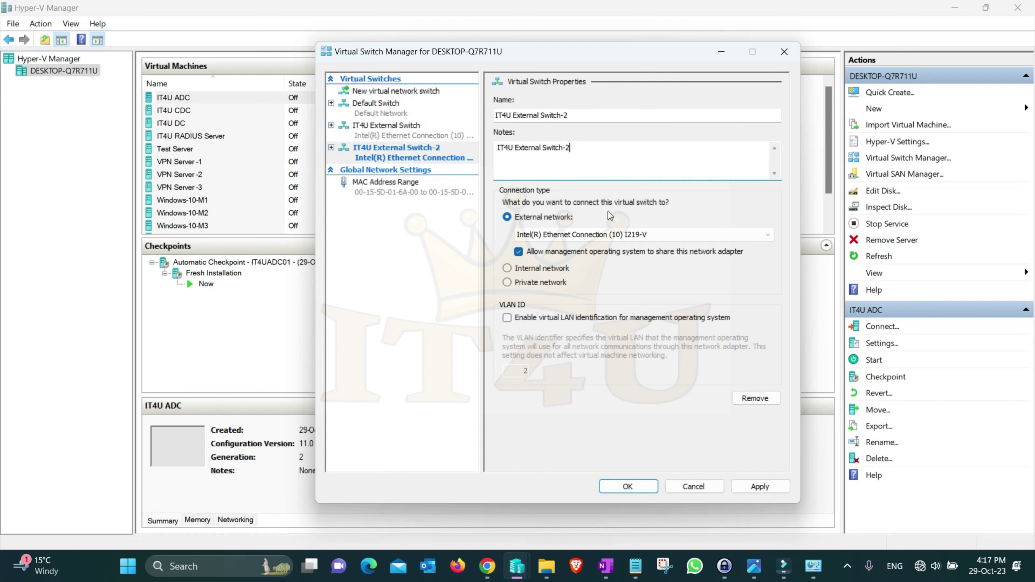
- Try to bind IT4U External Switch-2 to Intel(R) Ethernet Connection (10) I219-V, reading the error details and checking the other available adapters
left_click(668, 238)
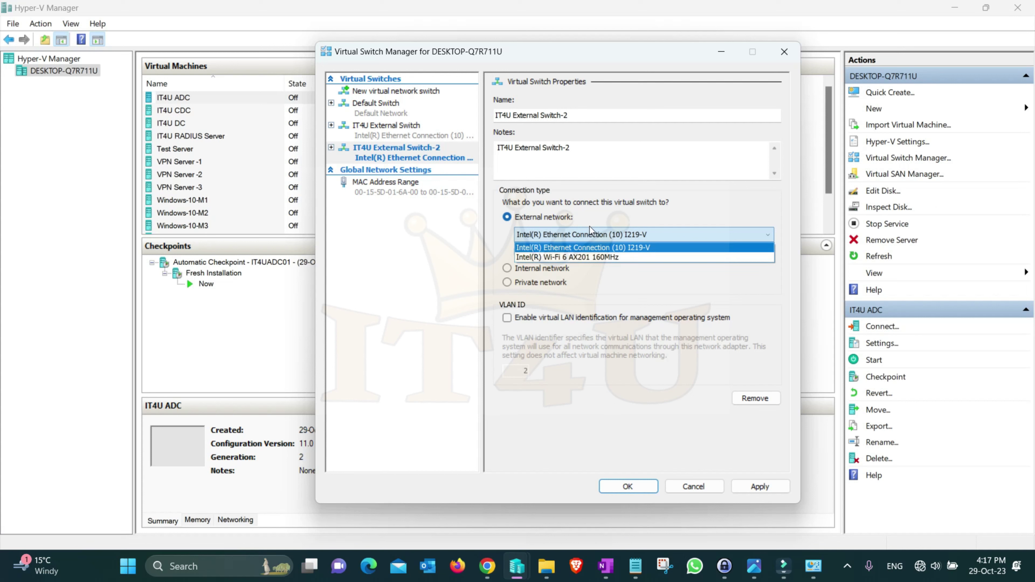
left_click(593, 249)
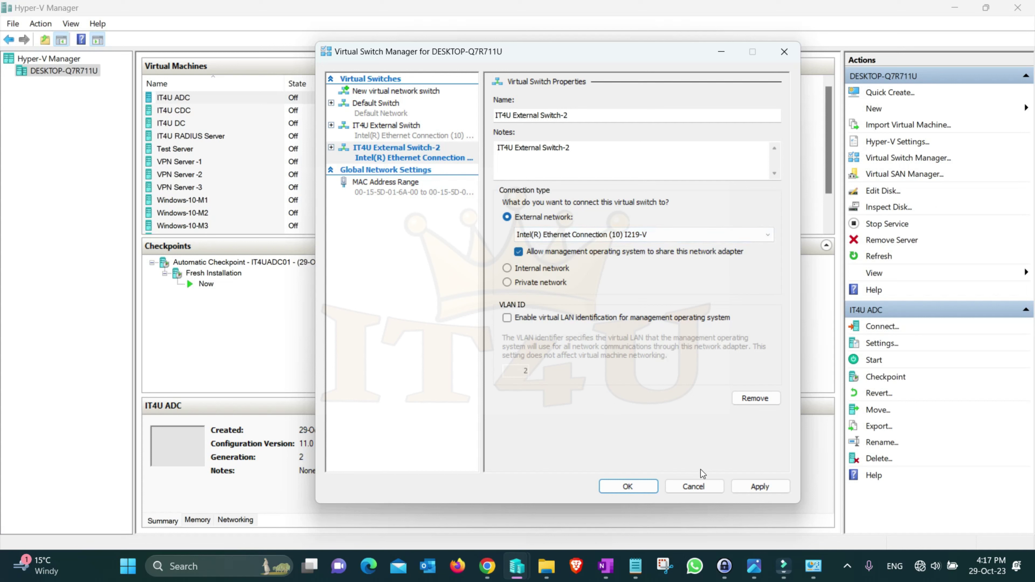
left_click(780, 486)
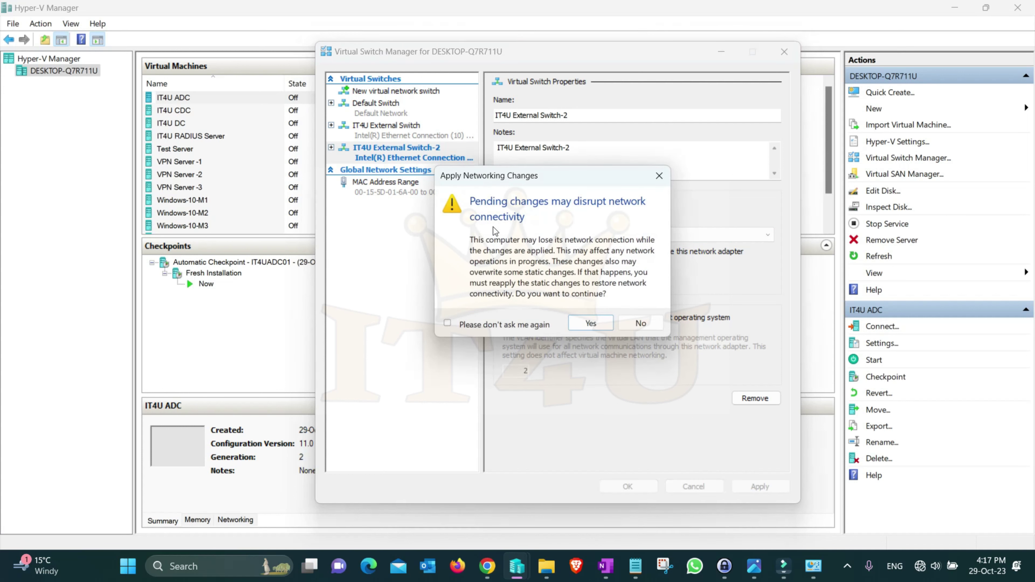
left_click(590, 323)
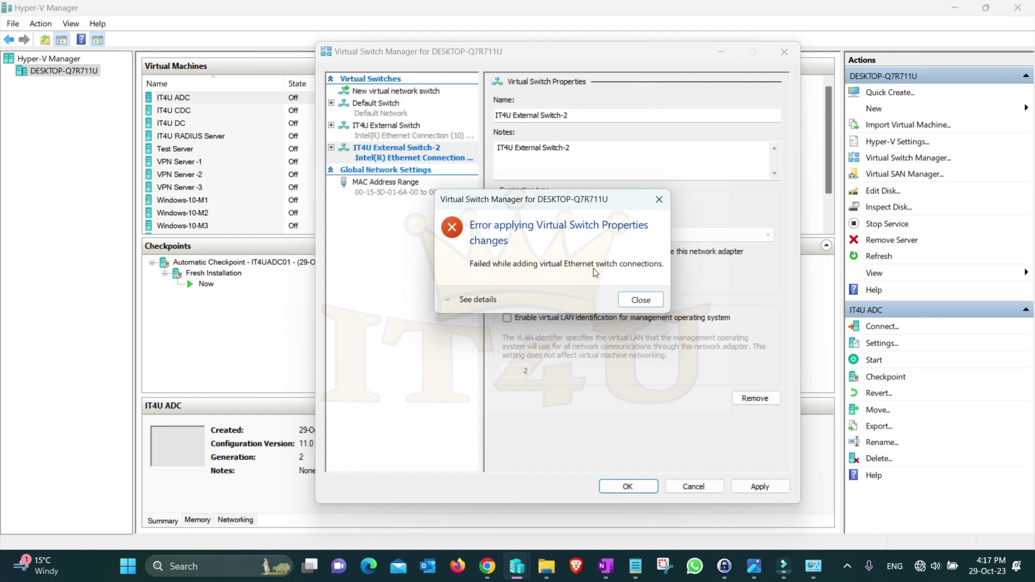
left_click(447, 299)
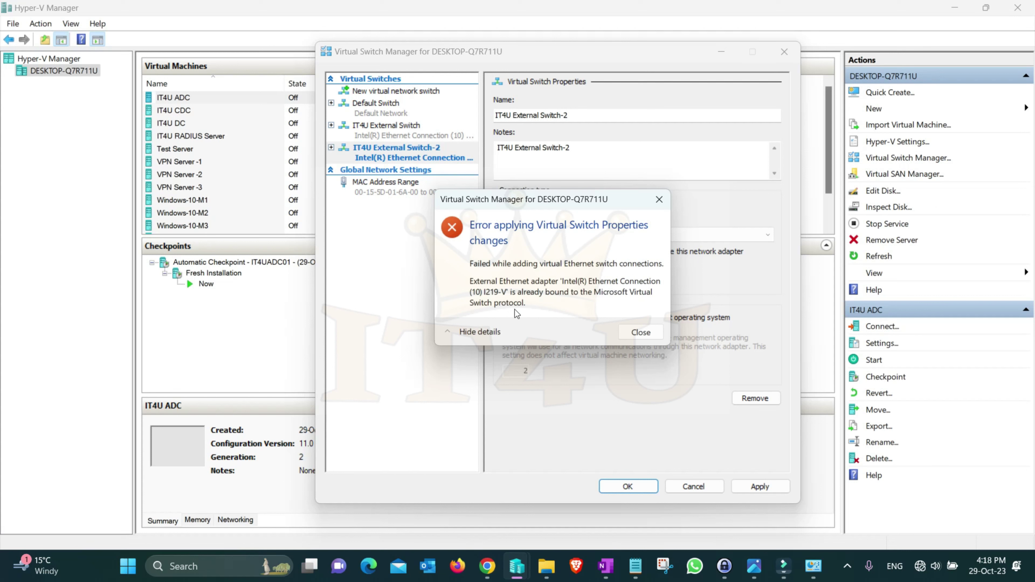
left_click(650, 332)
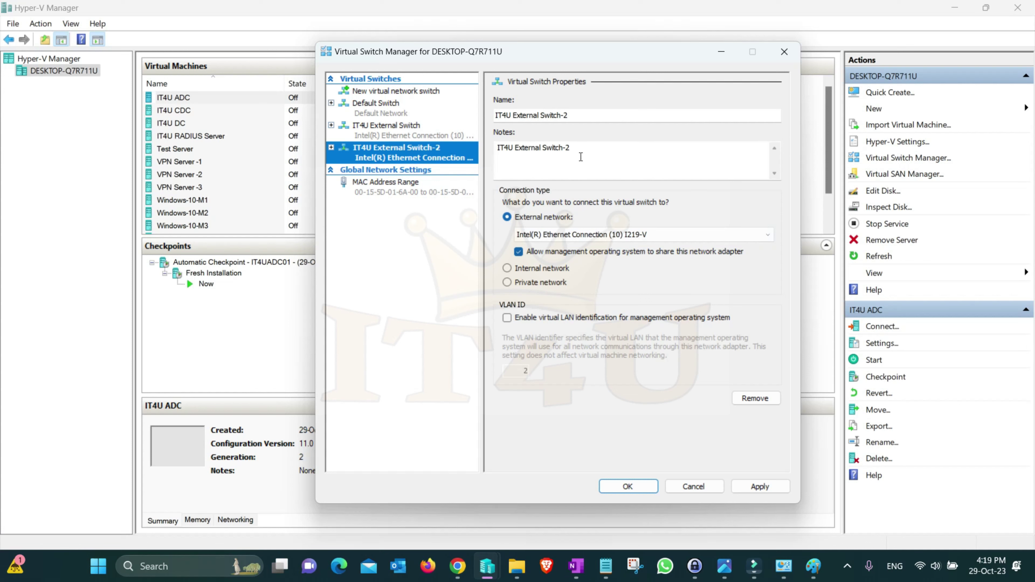
left_click(621, 239)
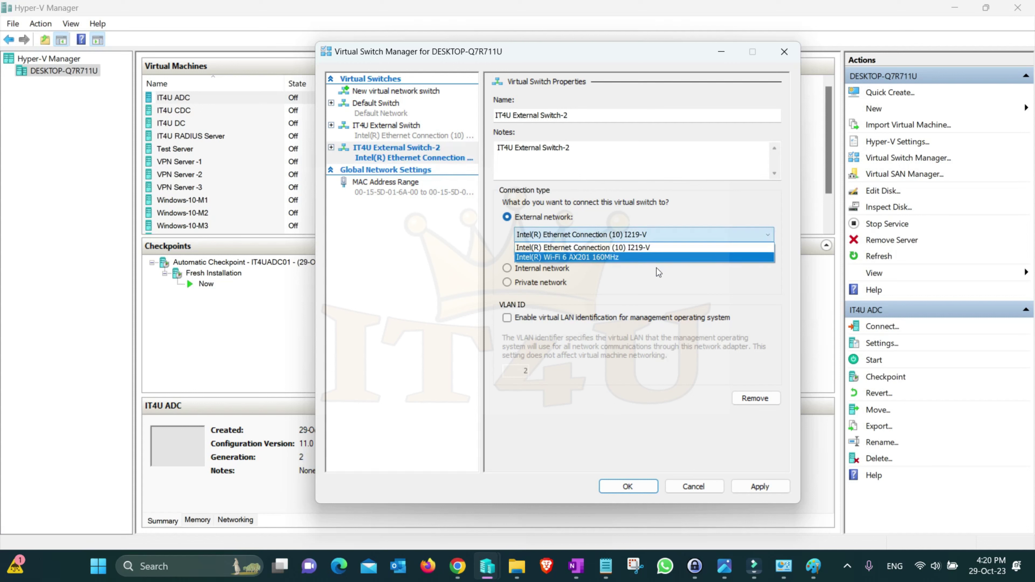
left_click(661, 281)
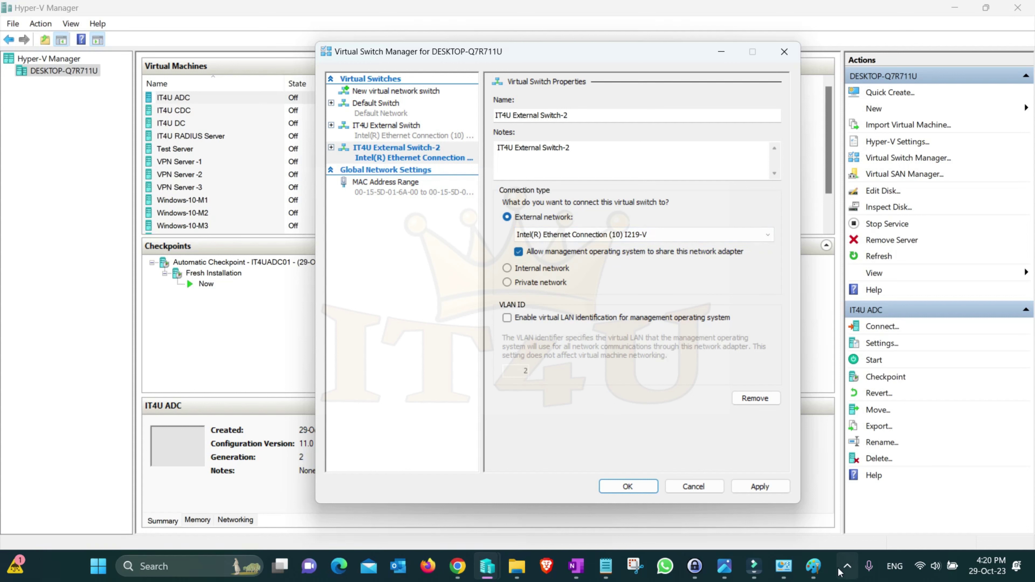
- Switch to Paint and draw orange rectangles around the USB connectors and Ethernet ports of both pictured network adapters
left_click(814, 566)
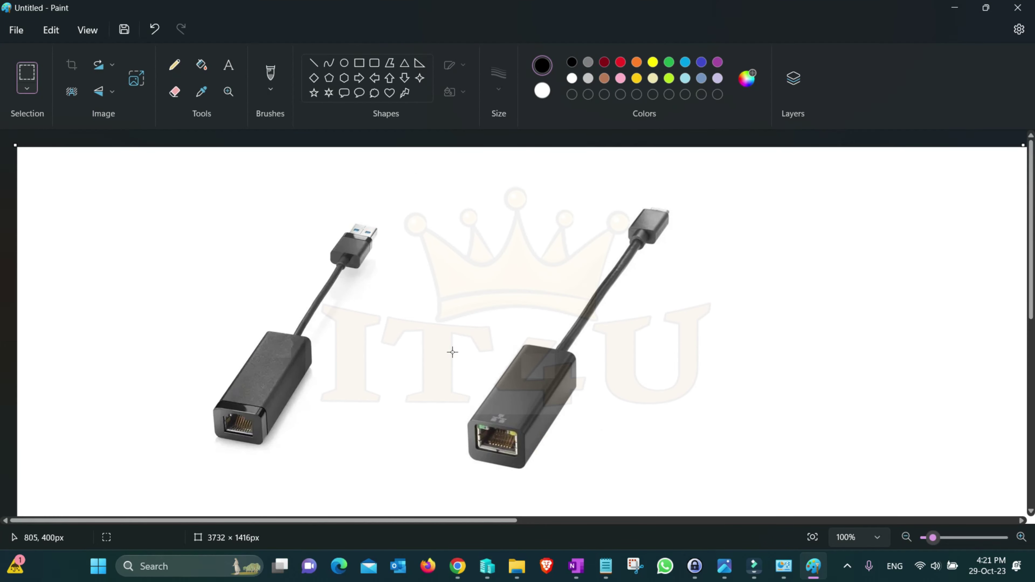
left_click_drag(301, 203, 405, 281)
left_click_drag(610, 189, 695, 258)
left_click_drag(189, 390, 298, 465)
left_click_drag(438, 401, 552, 482)
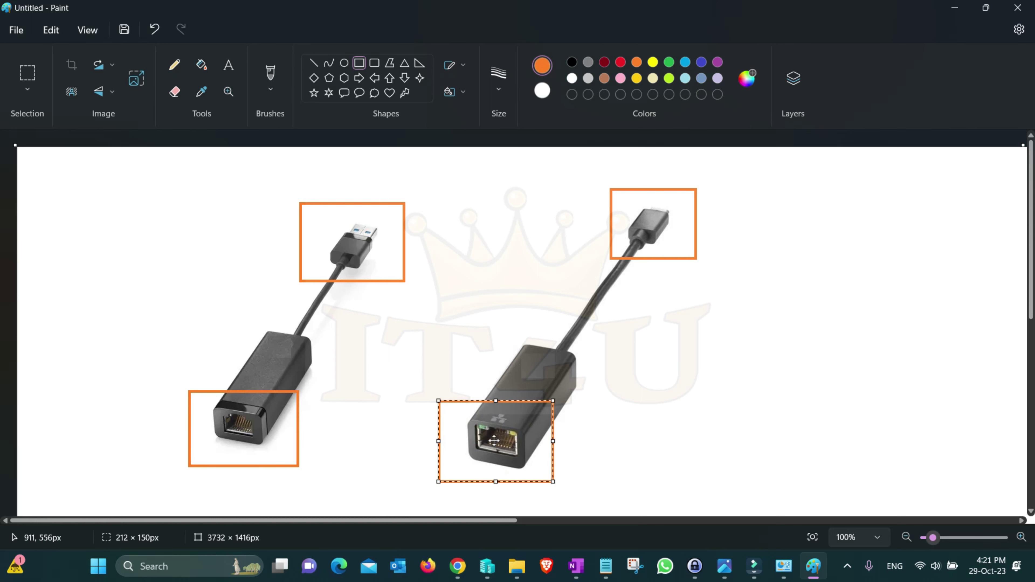
left_click(392, 465)
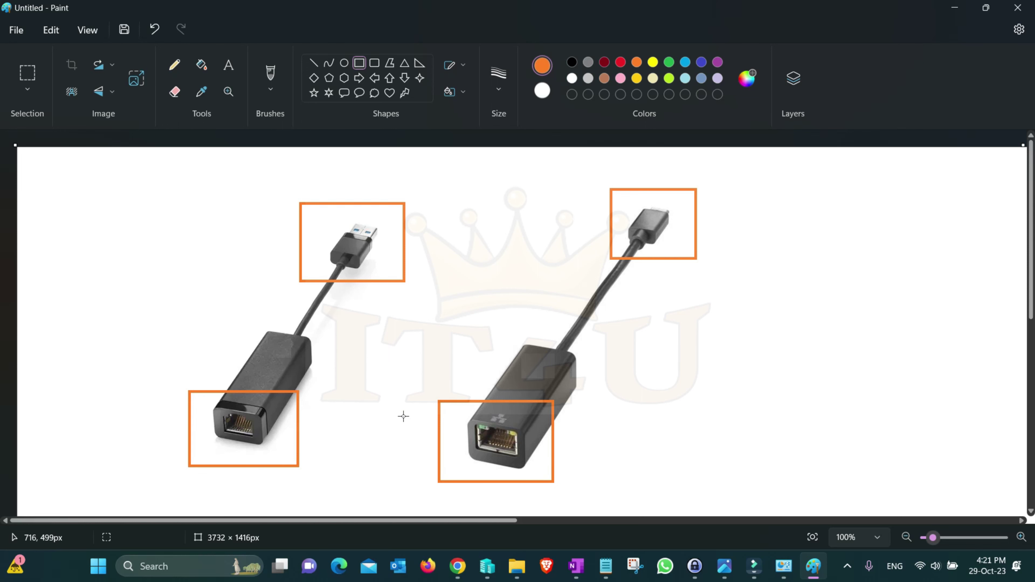
- Inspect the Ethernet 2 adapter in Network Connections, then return to the Virtual Switch Manager
key("alt+Tab")
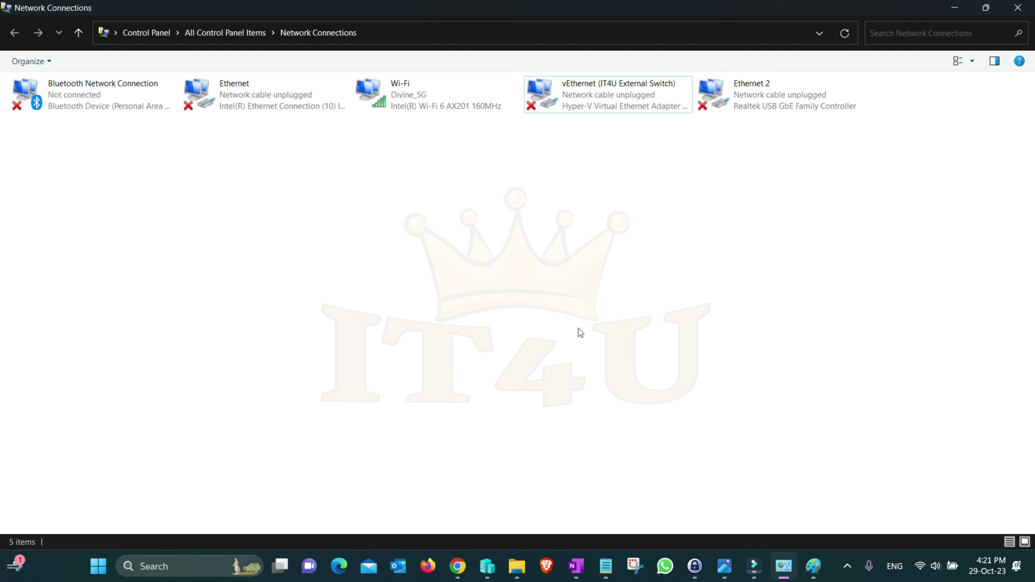
left_click(774, 107)
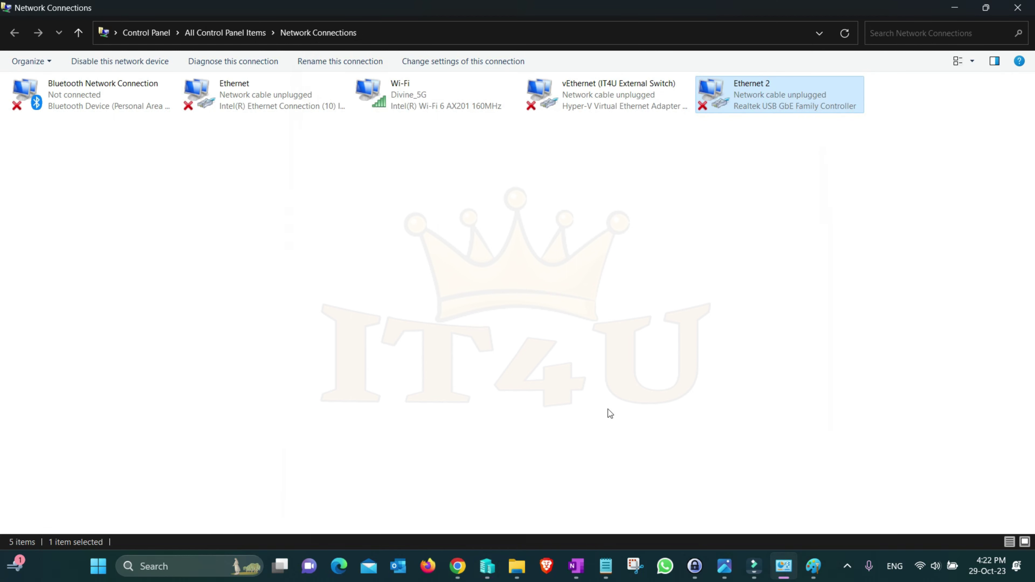
left_click(487, 566)
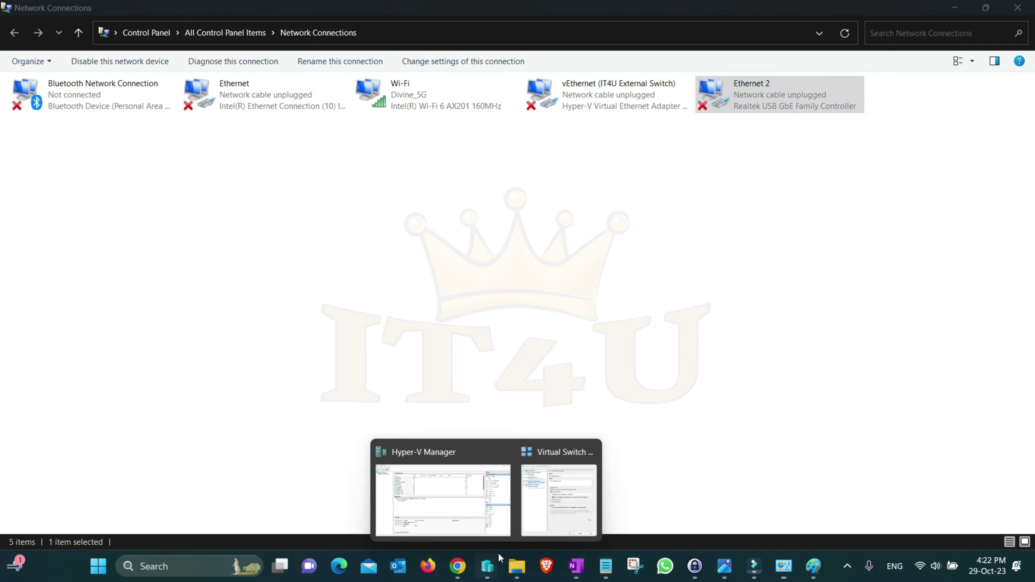
left_click(566, 487)
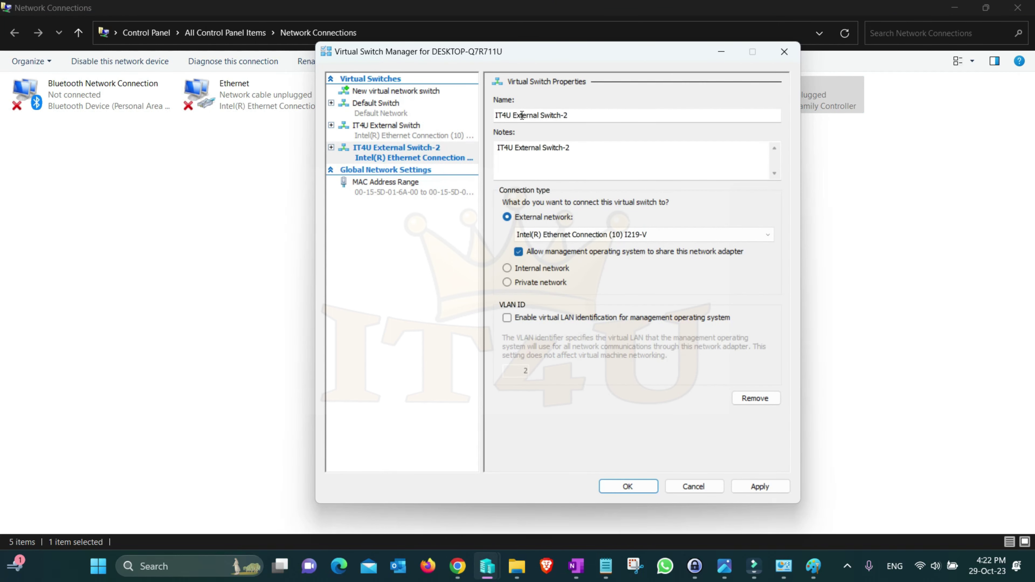
- Check the external adapters offered for the pending IT4U External Switch-2, then discard the unsaved switch
left_click(619, 235)
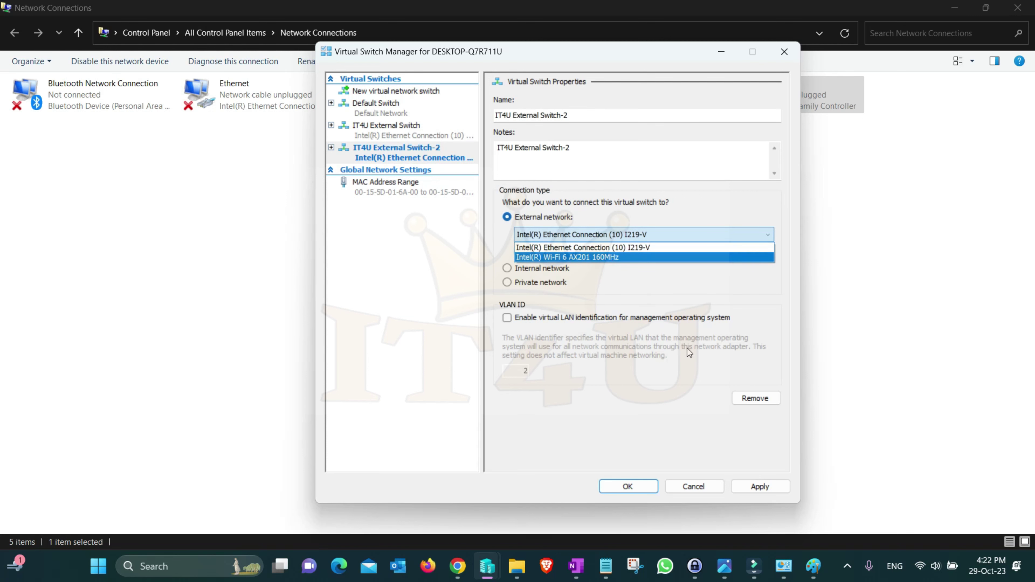
left_click(693, 488)
left_click(693, 488)
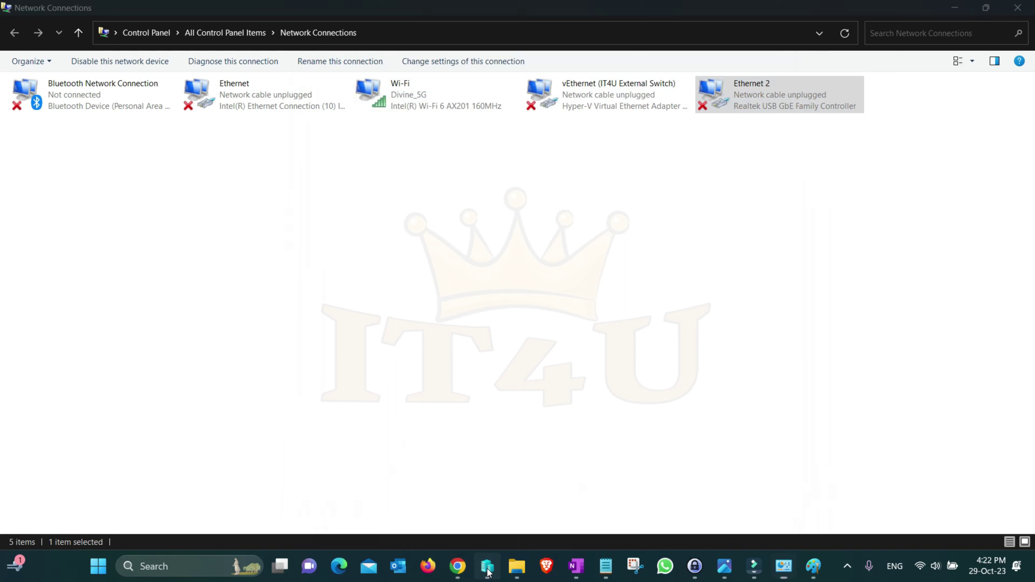
- Reopen the Virtual Switch Manager and create an external switch named "IT4U External Switch-2" with the same text as its notes
left_click(488, 569)
left_click(899, 159)
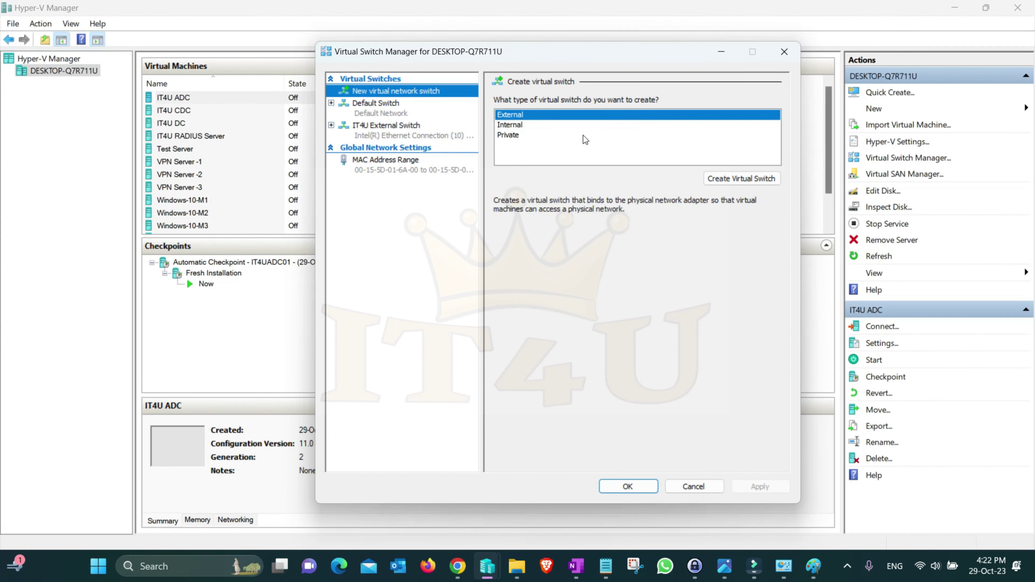
left_click(739, 178)
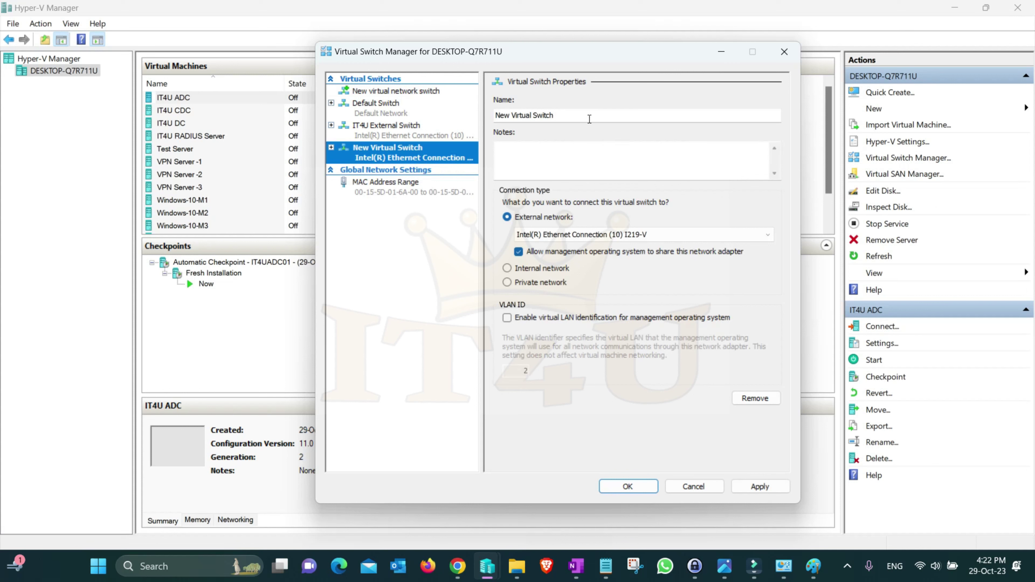
triple_click(589, 118)
type("IT4U External Switch-2")
triple_click(578, 115)
key("ctrl+c")
left_click(581, 166)
key("ctrl+v")
- Connect IT4U External Switch-2 to the Realtek USB GbE Family Controller and apply the networking changes
left_click(704, 236)
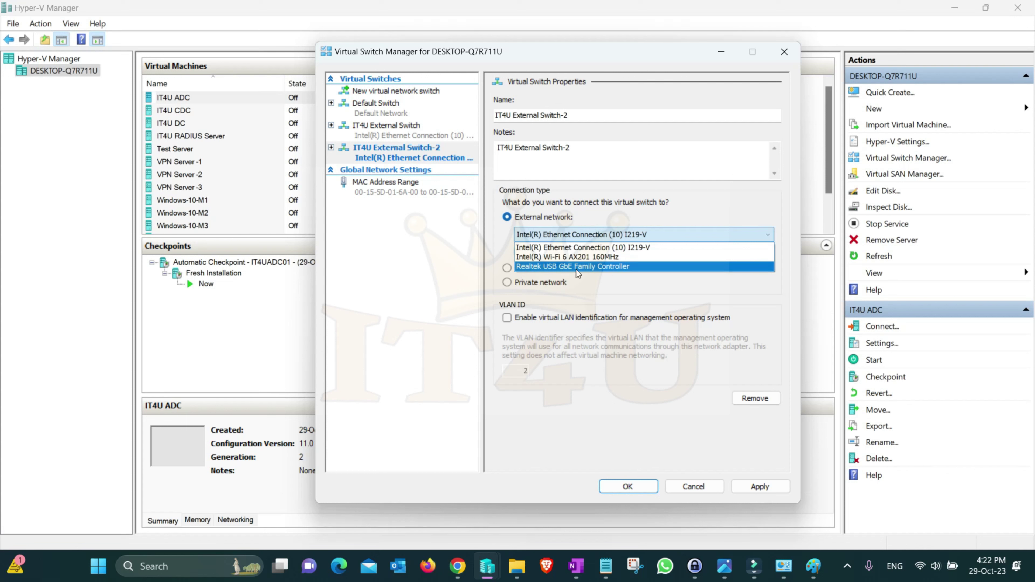
left_click(601, 267)
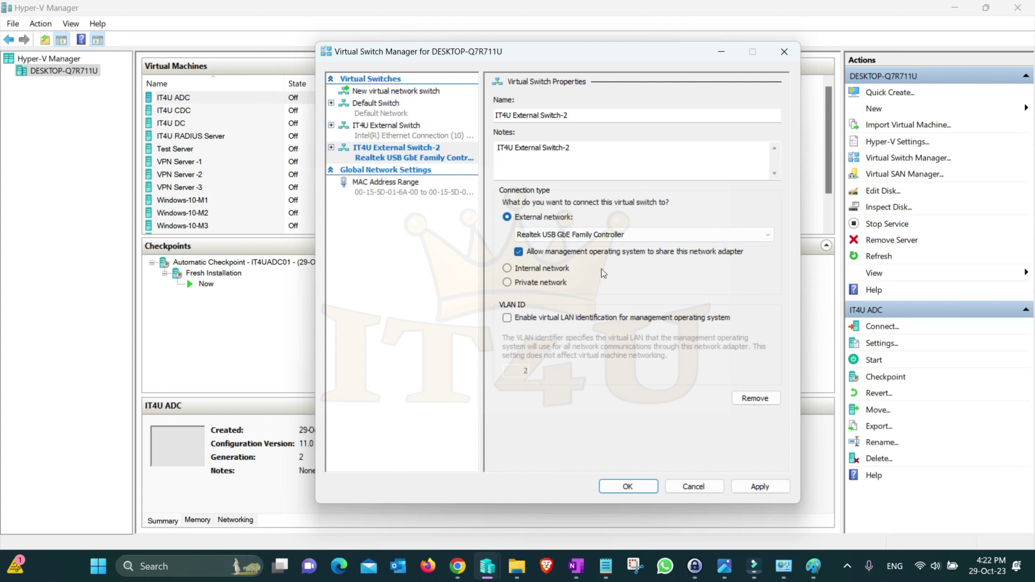
left_click(757, 488)
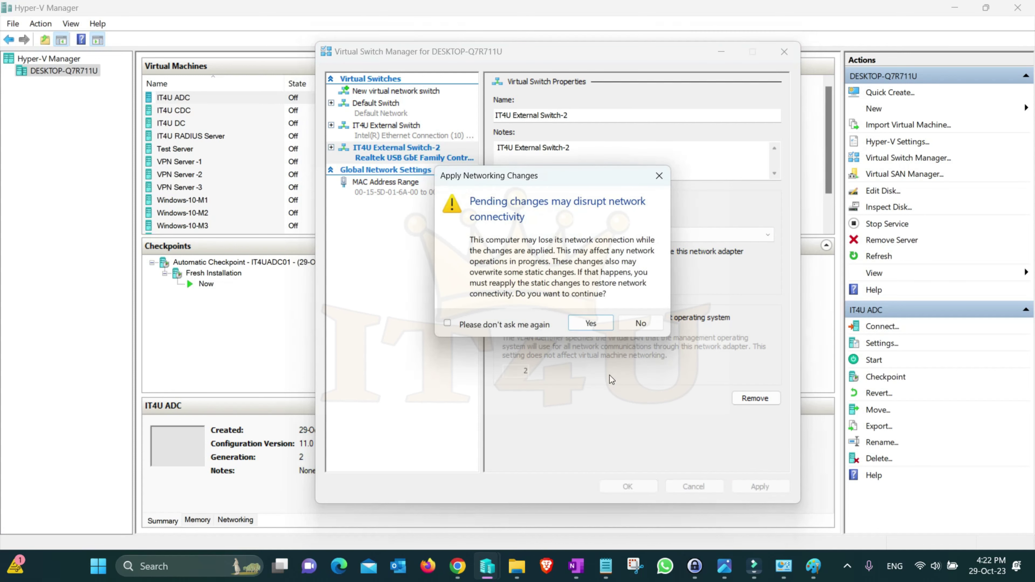
left_click(591, 324)
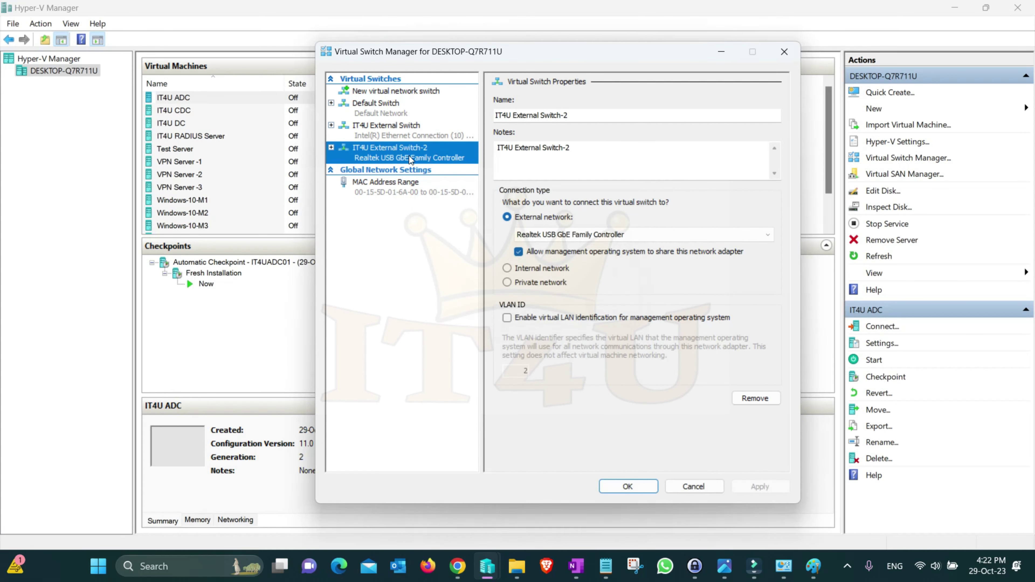
- Inspect vEthernet (IT4U External Switch-2) and Ethernet 3 in Network Connections, then return to the Virtual Switch Manager and close it
left_click(781, 569)
left_click(102, 139)
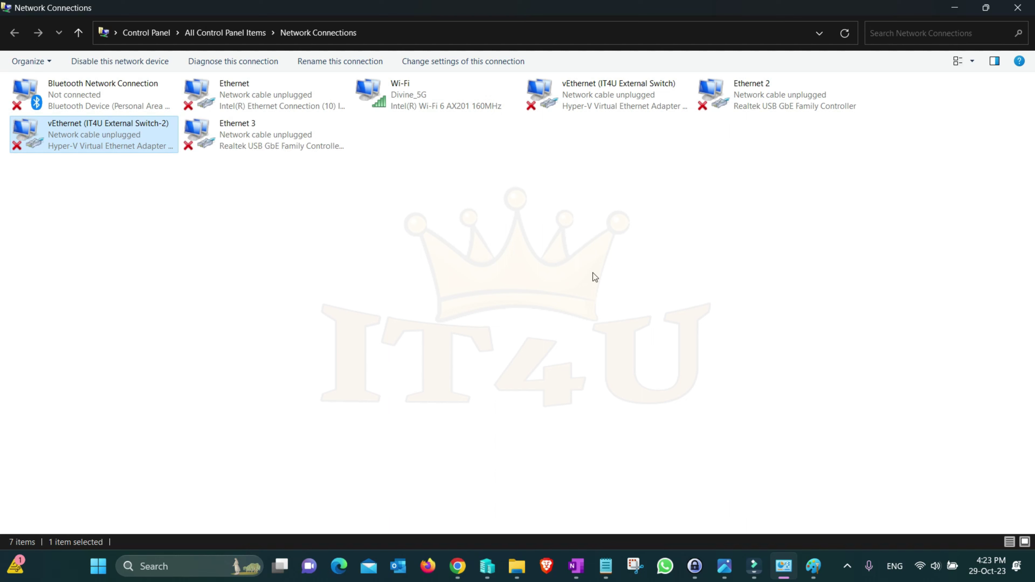
left_click(243, 148)
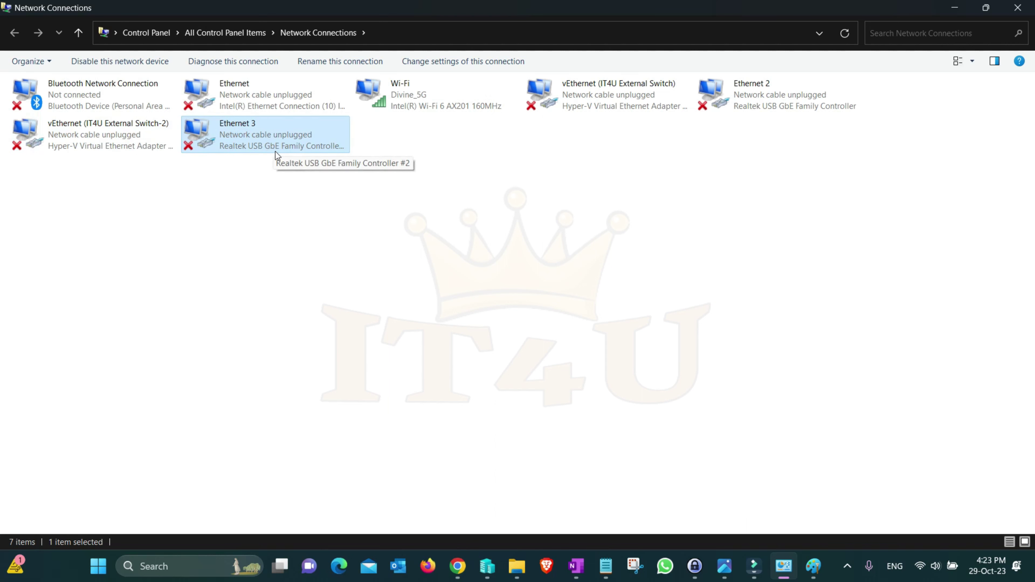
left_click(487, 566)
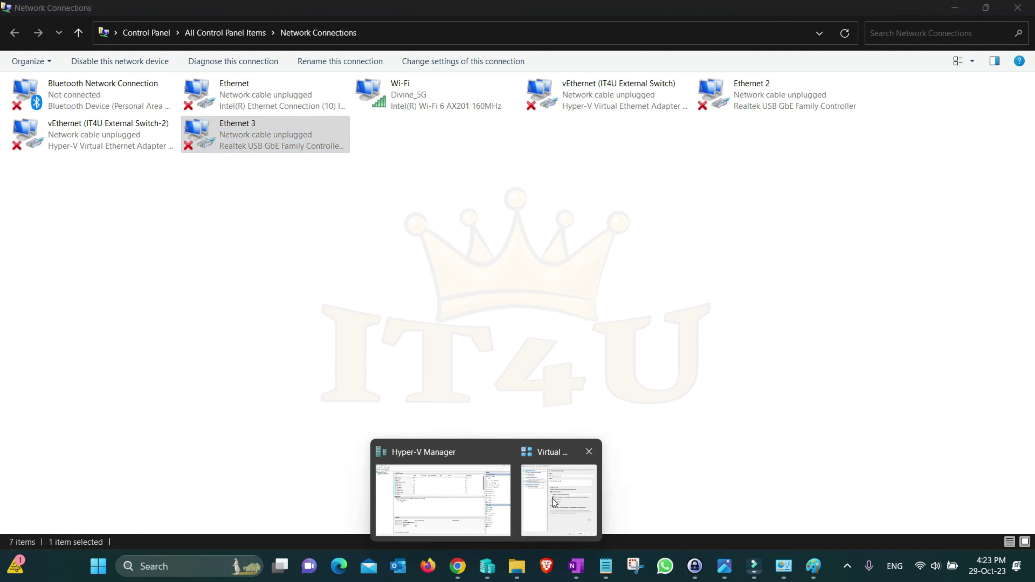
left_click(554, 501)
left_click(636, 487)
- Create another external virtual switch named "IT4U External Switch-3" with the same text as its notes
left_click(489, 565)
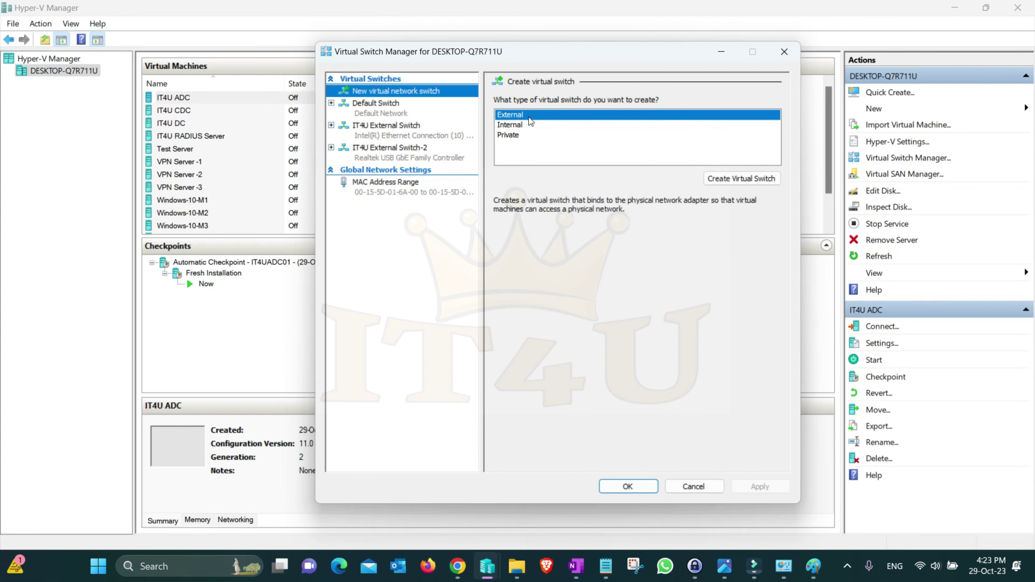
left_click(740, 179)
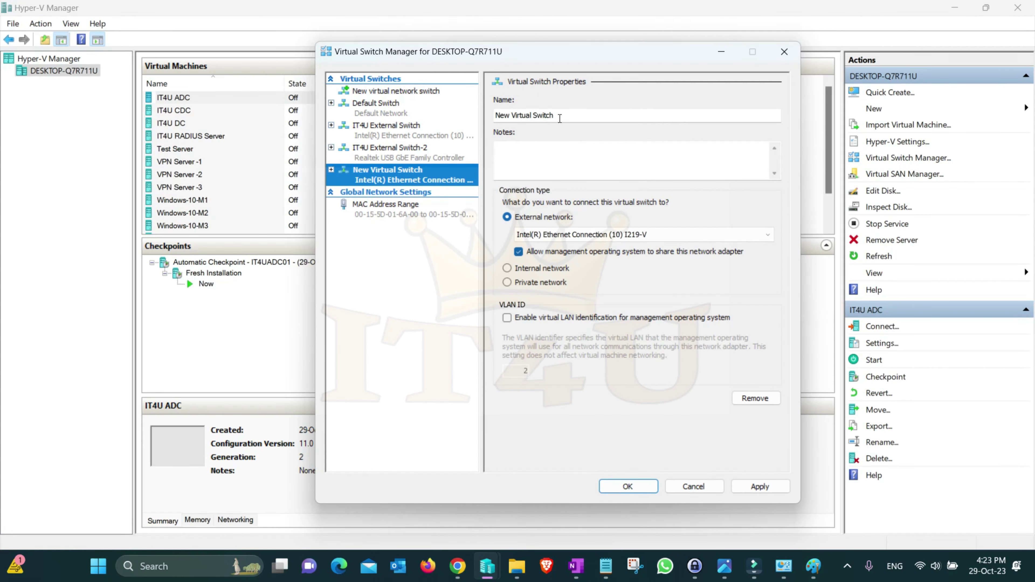
key("ctrl+v")
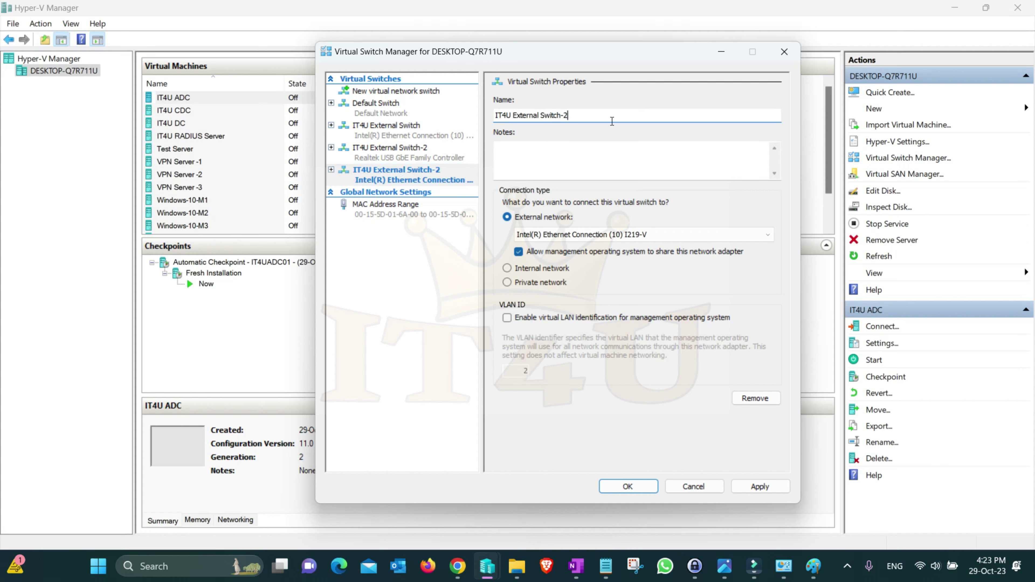
type("3")
key("ctrl+a")
key("ctrl+c")
key("Tab")
key("ctrl+v")
- Connect IT4U External Switch-3 to Realtek USB GbE Family Controller #2, apply the networking changes and close the Virtual Switch Manager
left_click(694, 237)
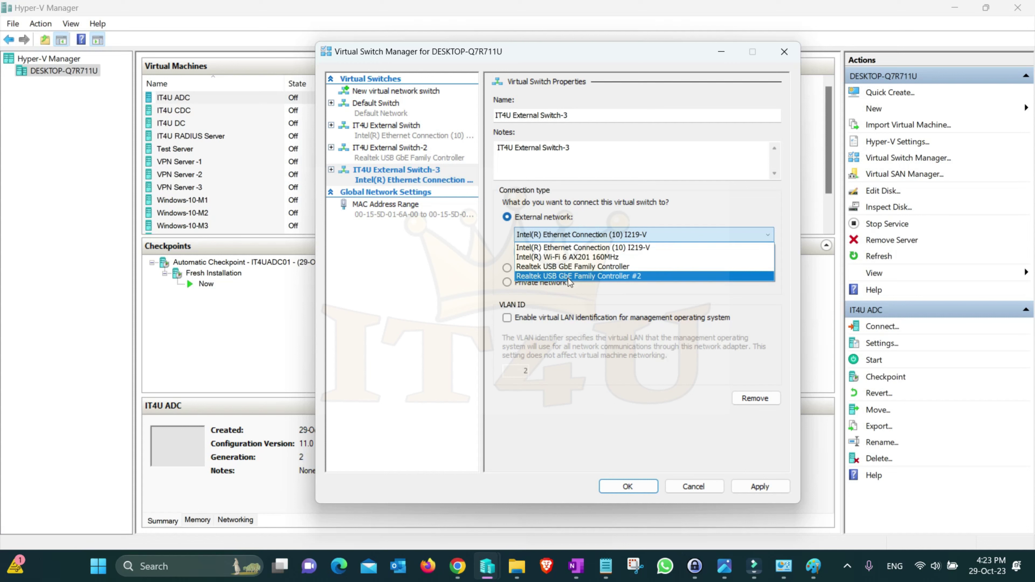
left_click(642, 277)
left_click(761, 487)
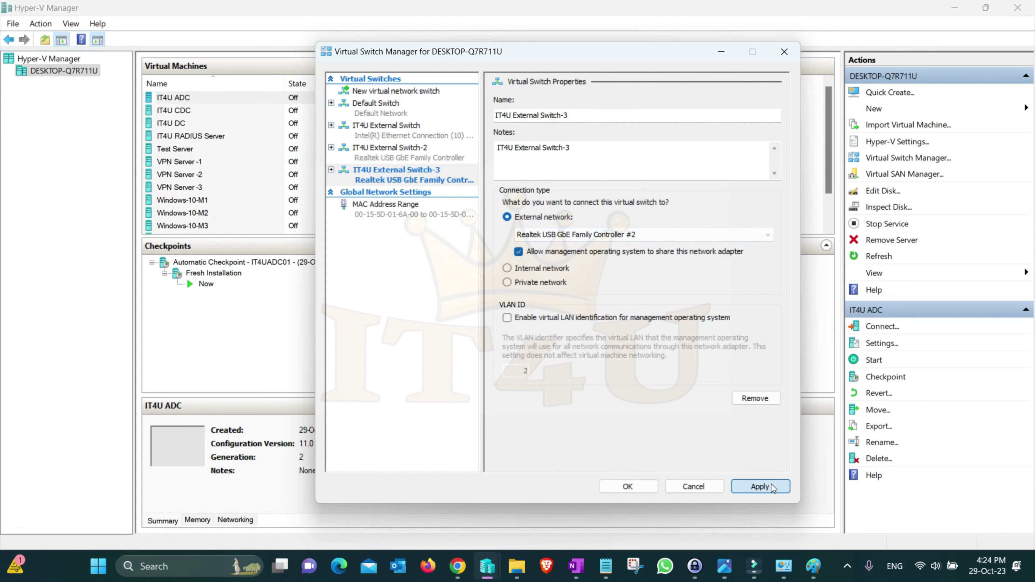
left_click(591, 327)
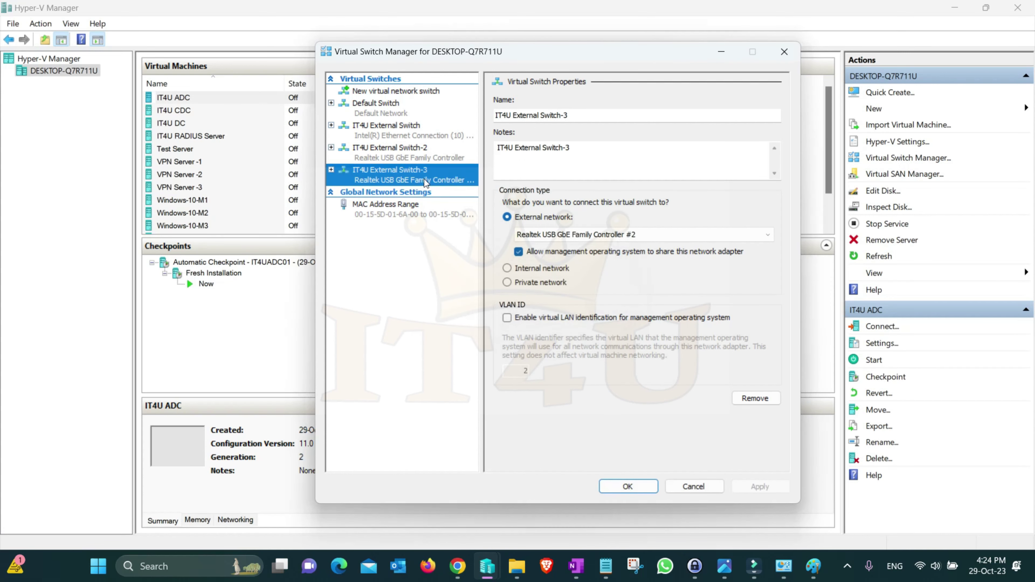
left_click(628, 487)
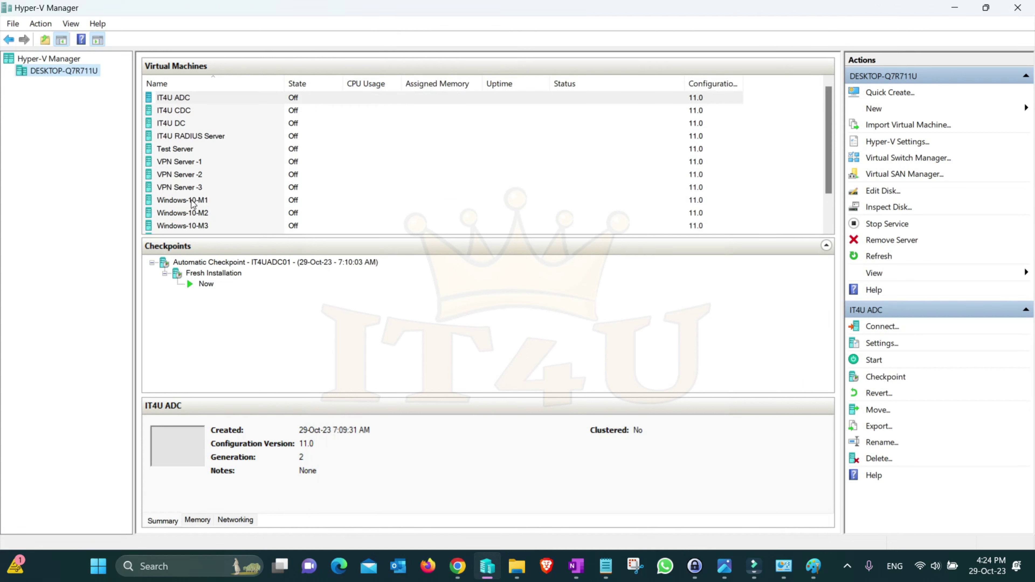
- Connect the IT4U DC virtual machine's existing network adapter to IT4U External Switch
left_click(179, 124)
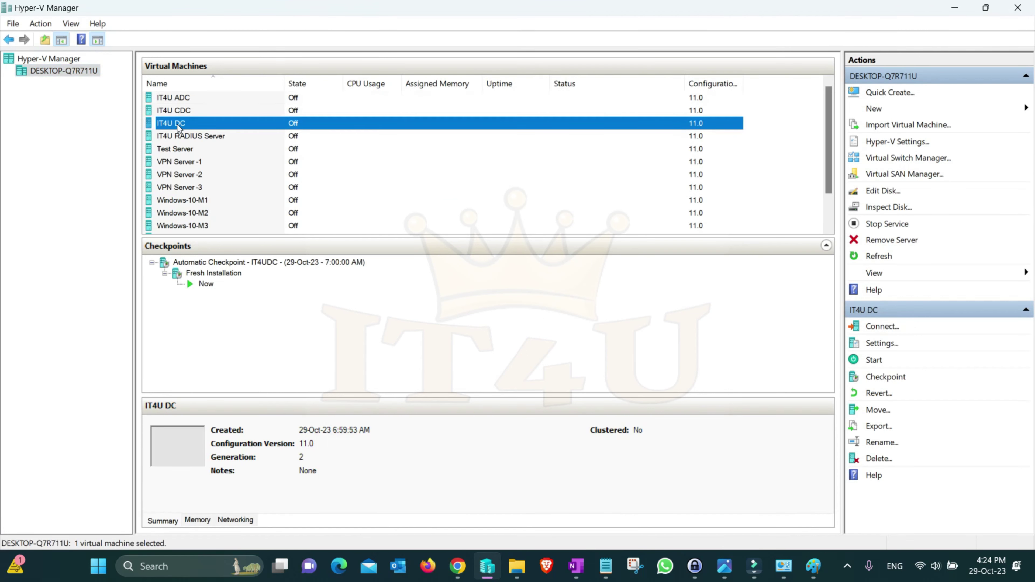
right_click(179, 129)
left_click(226, 155)
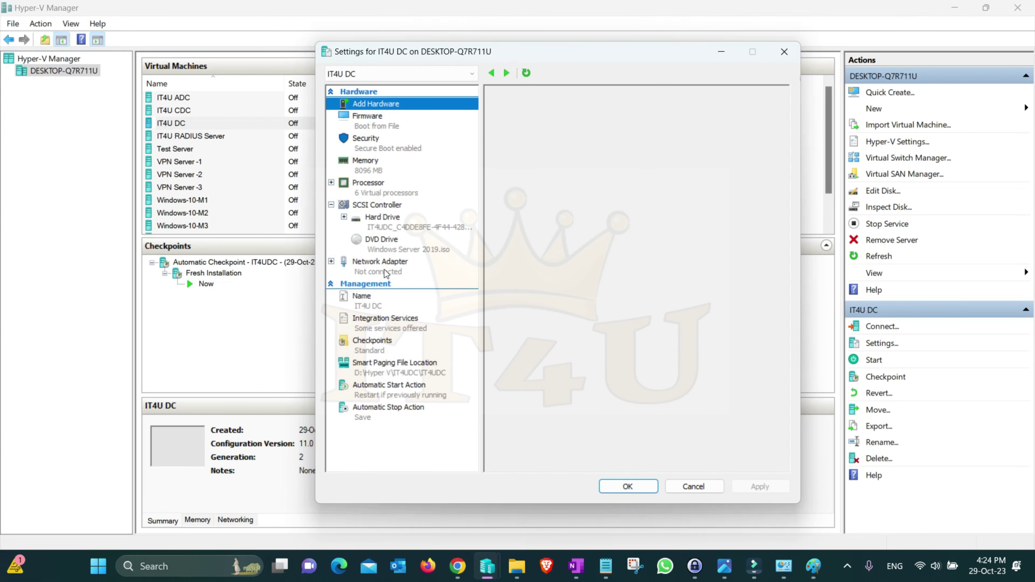
left_click(385, 270)
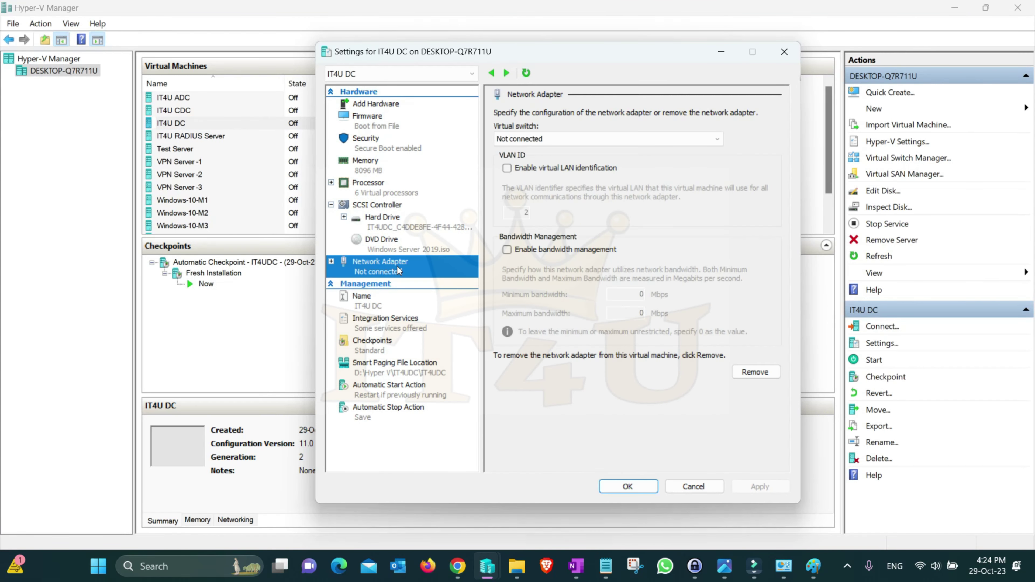
left_click(696, 142)
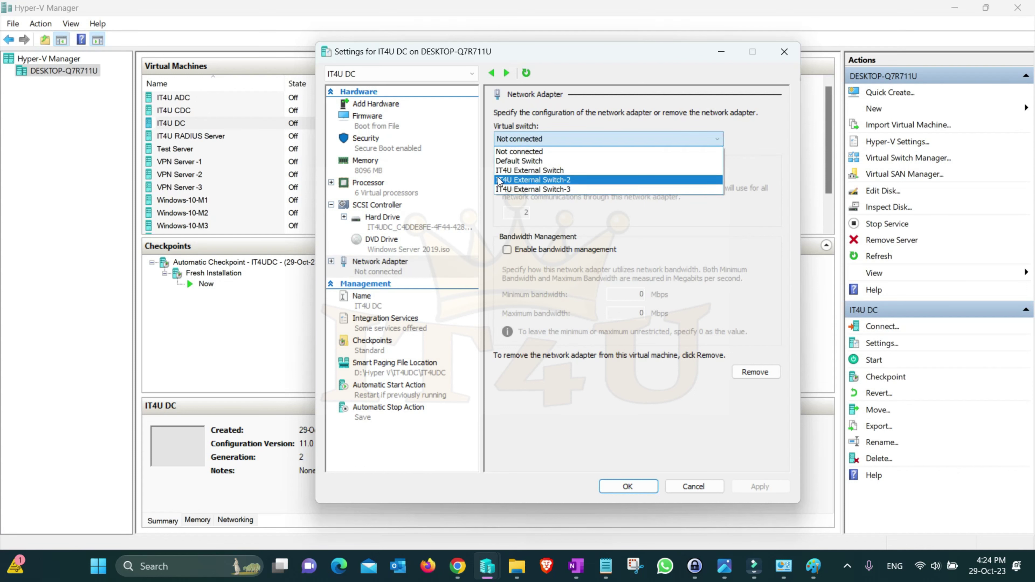
left_click(532, 171)
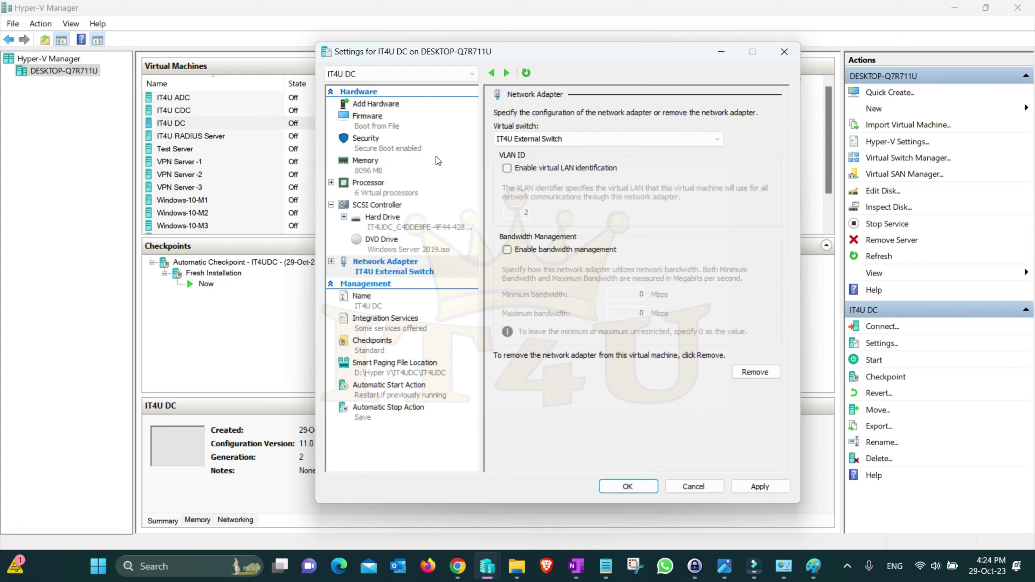
- Add a second network adapter to IT4U DC and connect it to IT4U External Switch-2
left_click(371, 107)
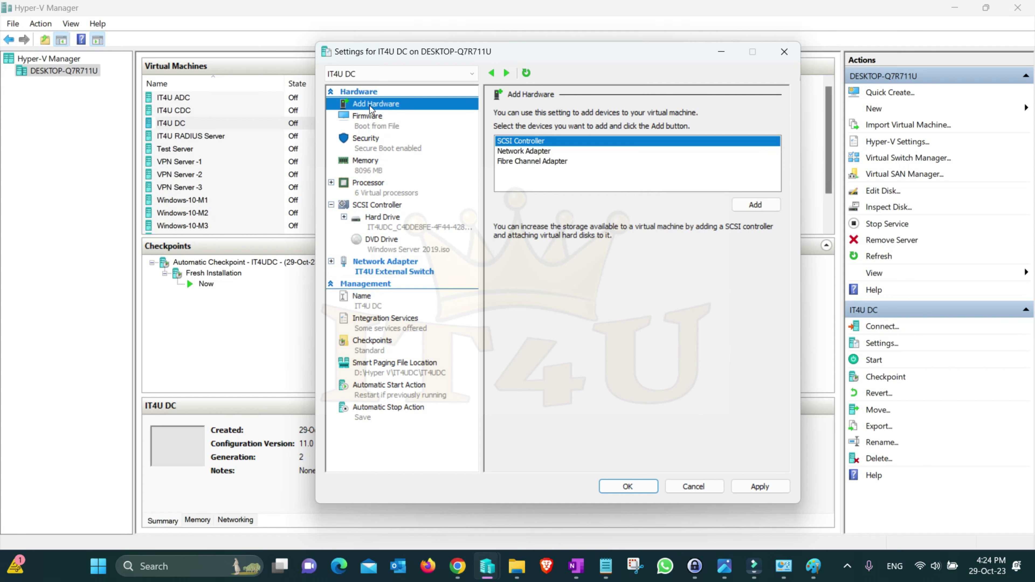
left_click(530, 152)
left_click(753, 208)
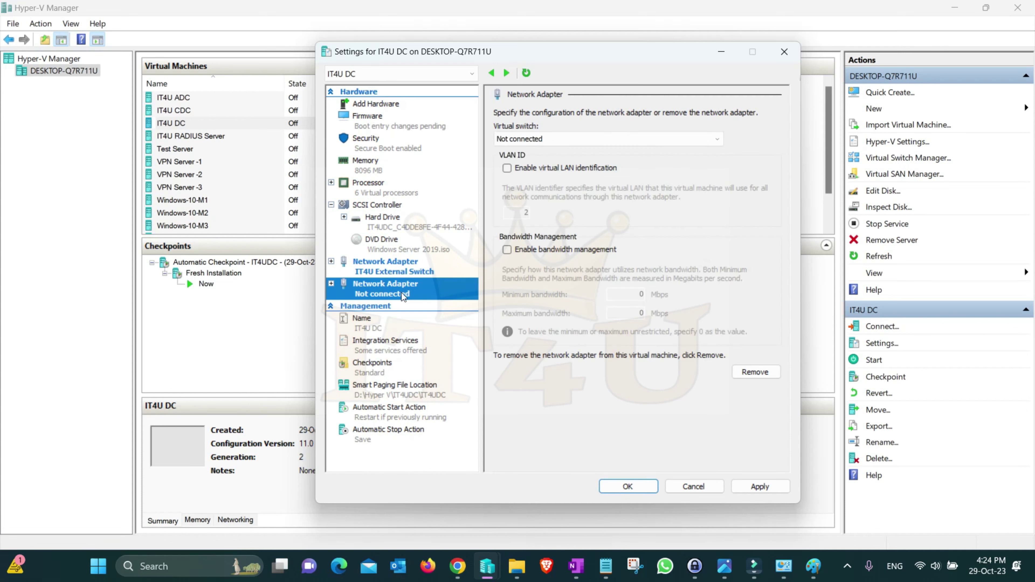
left_click(630, 138)
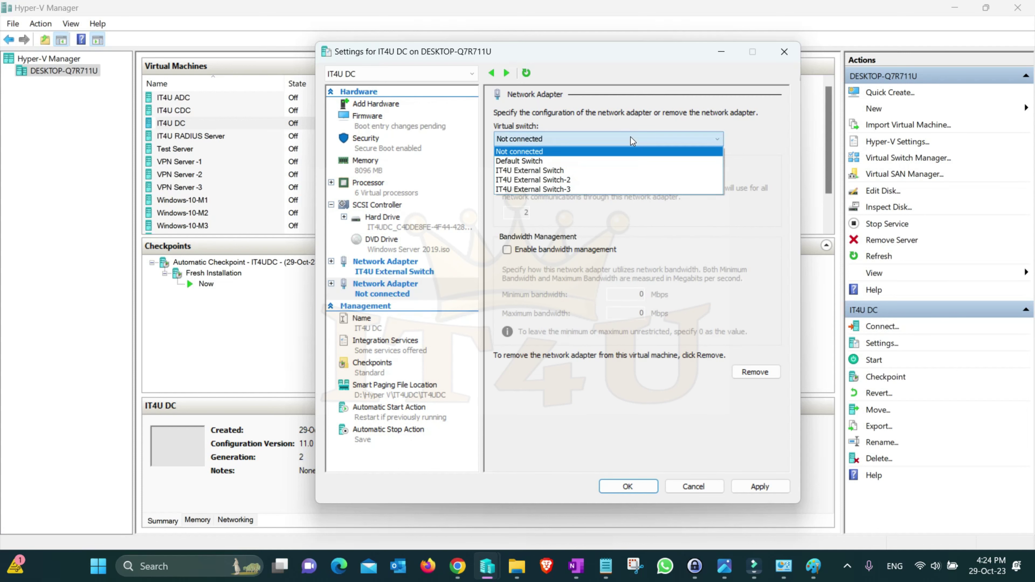
left_click(593, 178)
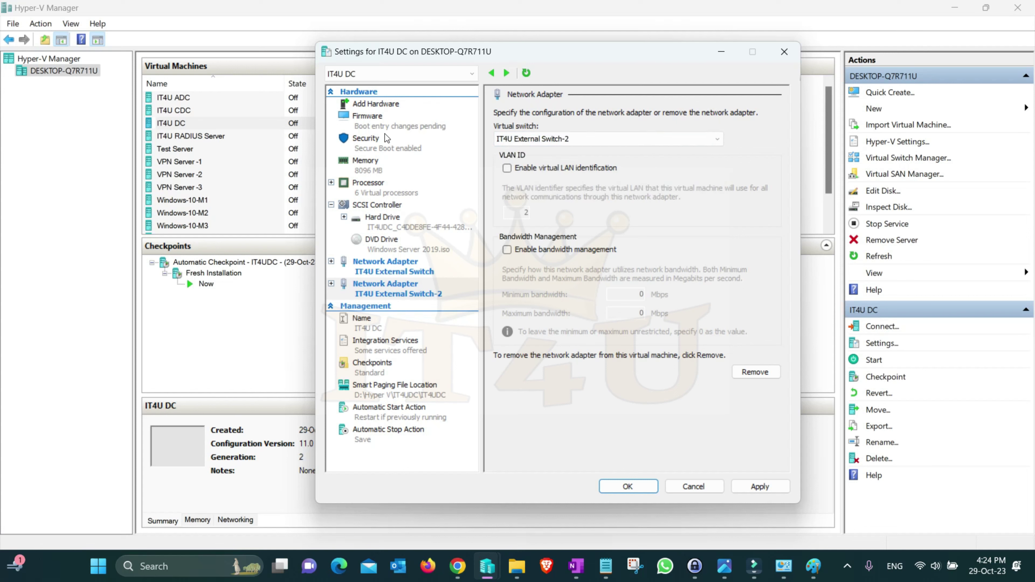
- Add a third network adapter to IT4U DC, connect it to IT4U External Switch-3 and save the settings
left_click(365, 104)
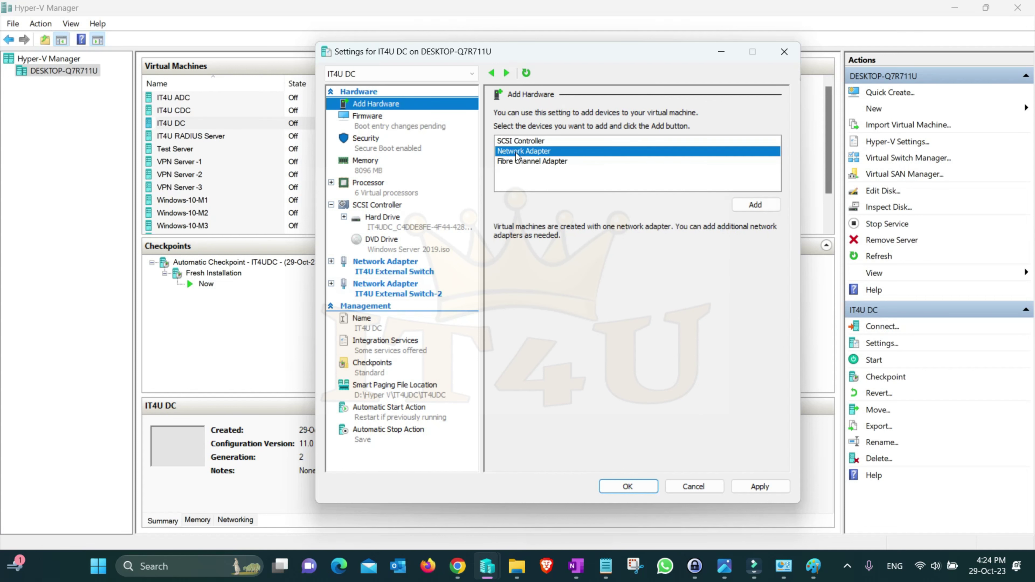
left_click(761, 207)
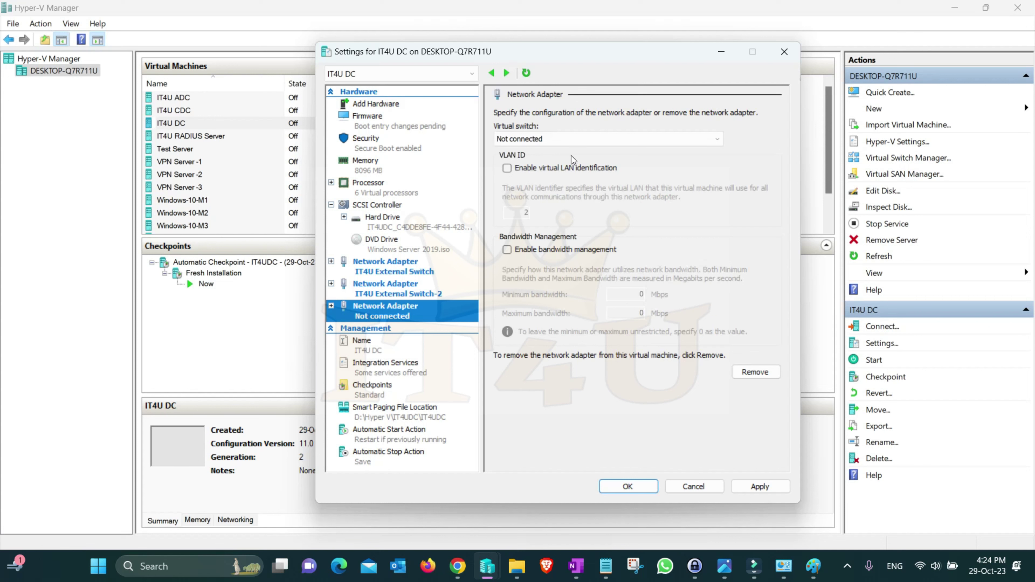
left_click(584, 138)
left_click(575, 188)
left_click(645, 488)
- Start and connect to the IT4U DC virtual machine and sign in as Administrator with the account password
right_click(231, 123)
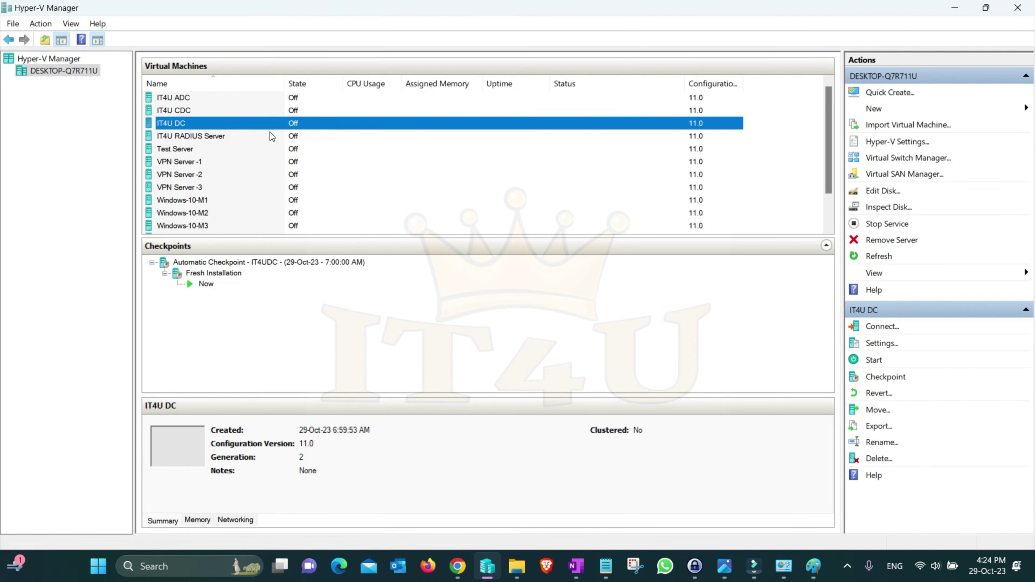
left_click(358, 207)
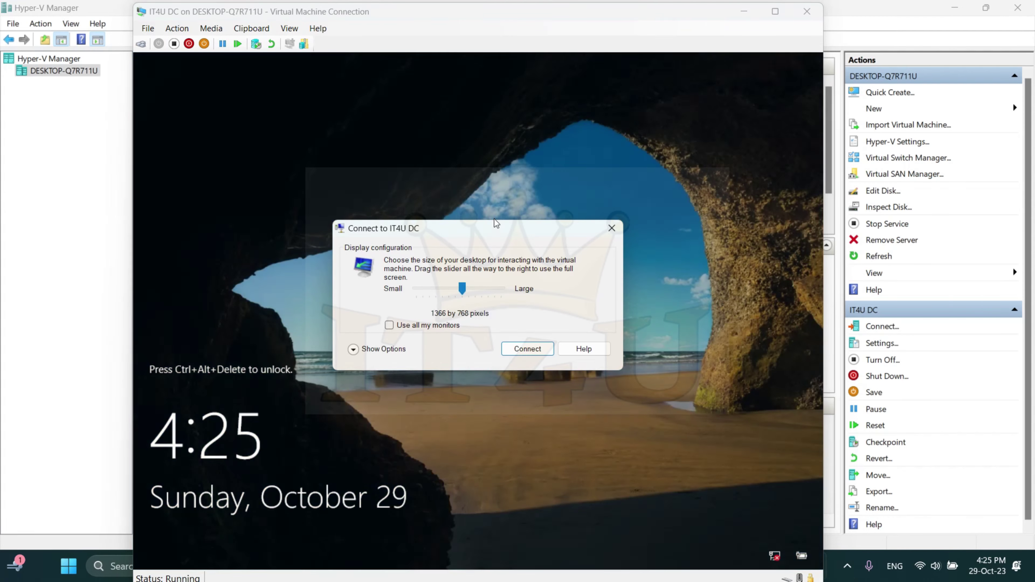
left_click(529, 348)
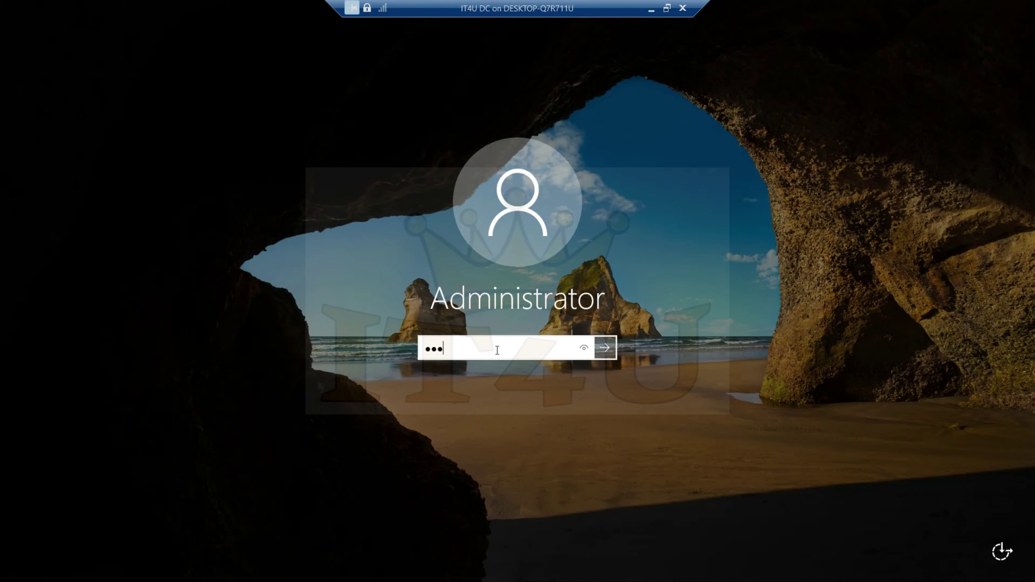
key("Return")
- Open Network Connections in IT4U DC with ncpa.cpl, inspect its Ethernet adapters and return to Hyper-V Manager
key("super+r")
type("ncpa.cpl")
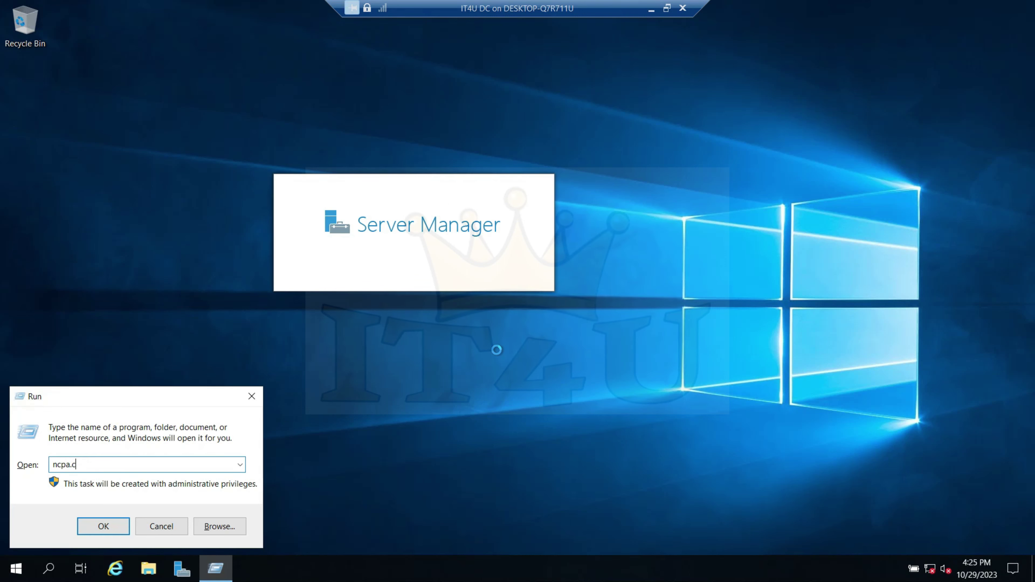
key("Return")
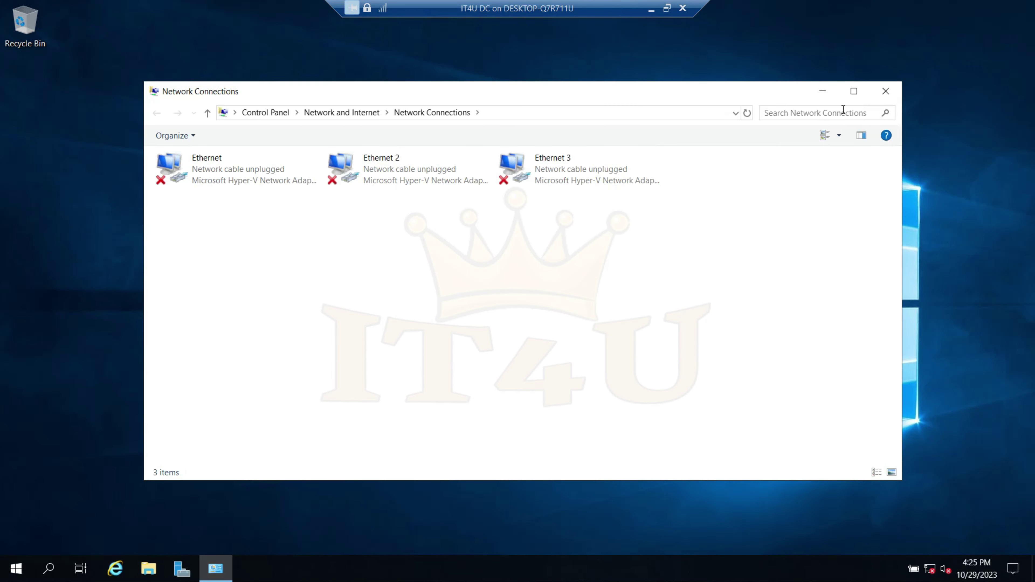
left_click(854, 90)
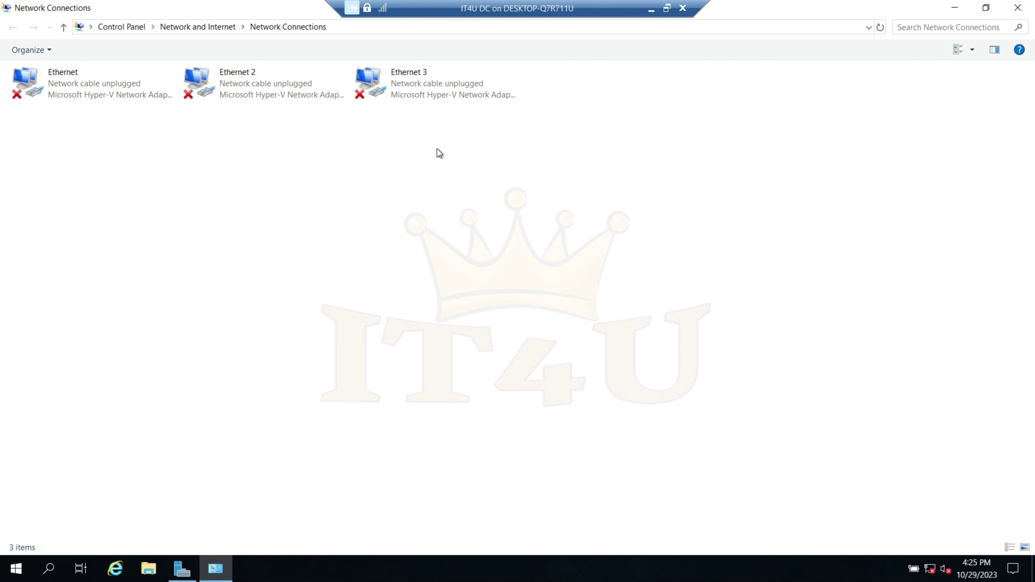
left_click(651, 9)
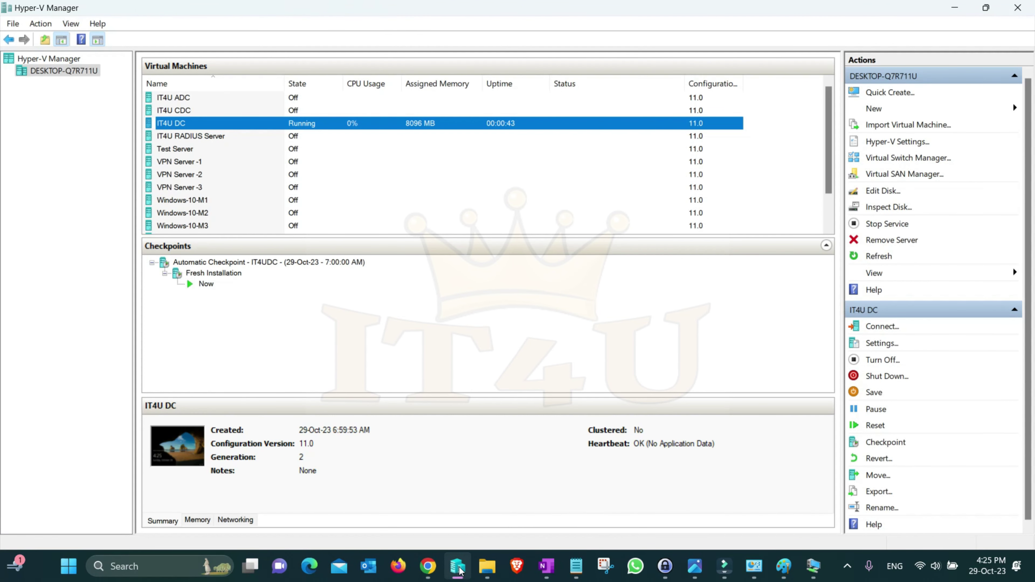
- Create a new internal virtual switch in the Virtual Switch Manager
left_click(908, 159)
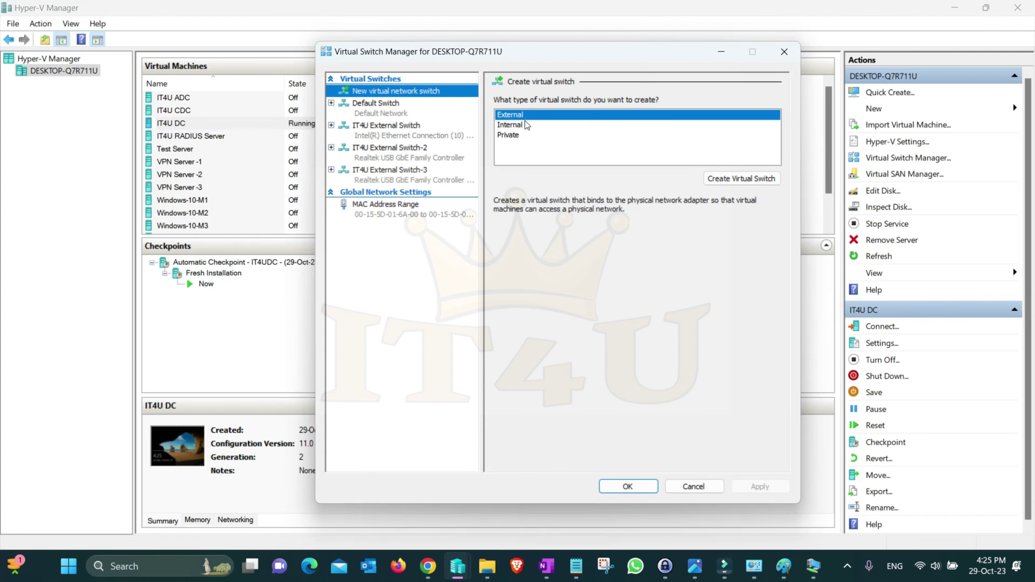
left_click(520, 125)
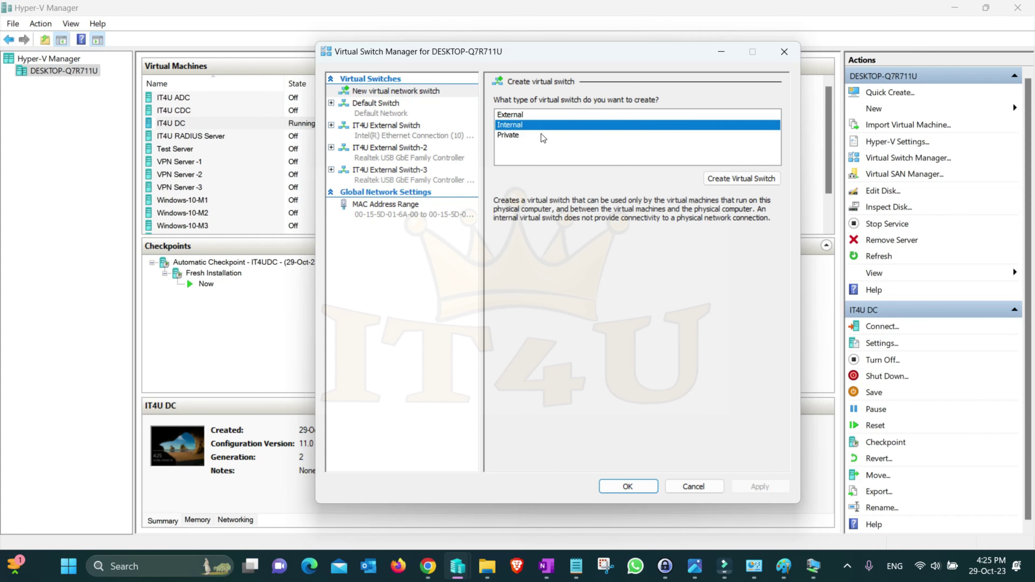
left_click(725, 178)
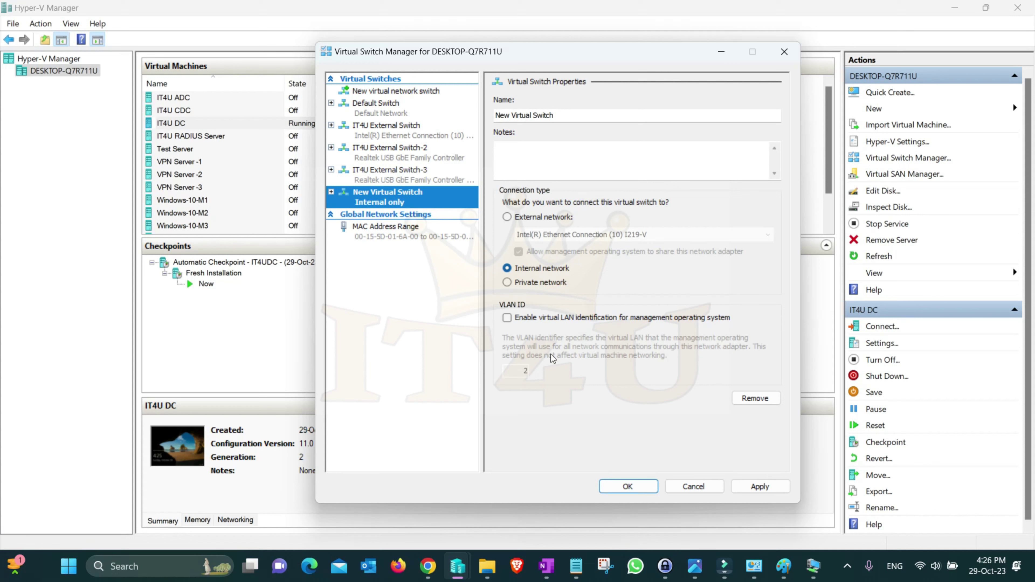
- Compare the External, Internal and Private connection types for the new virtual switch, including the physical adapters offered for an external network
left_click(507, 218)
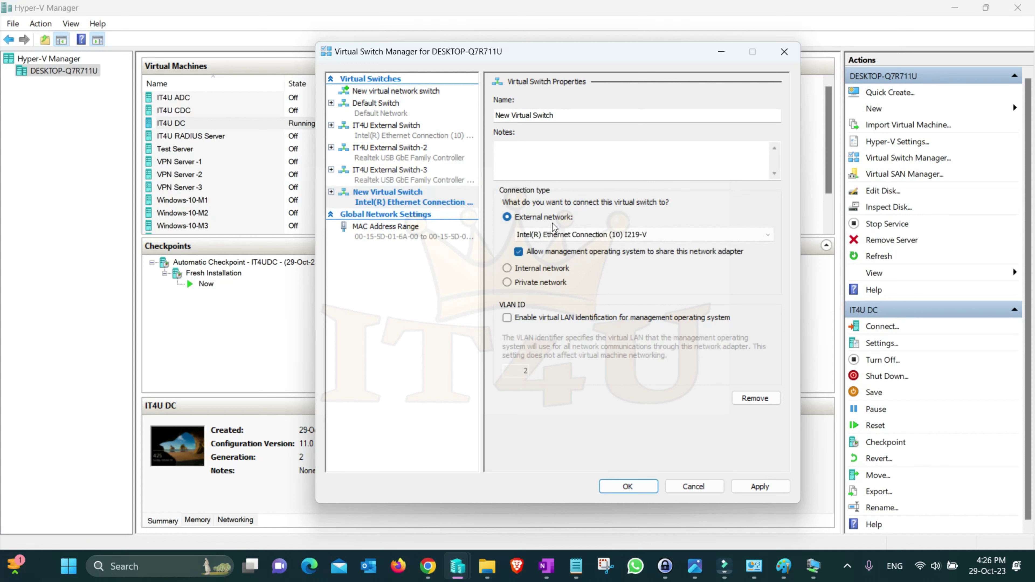
left_click(609, 235)
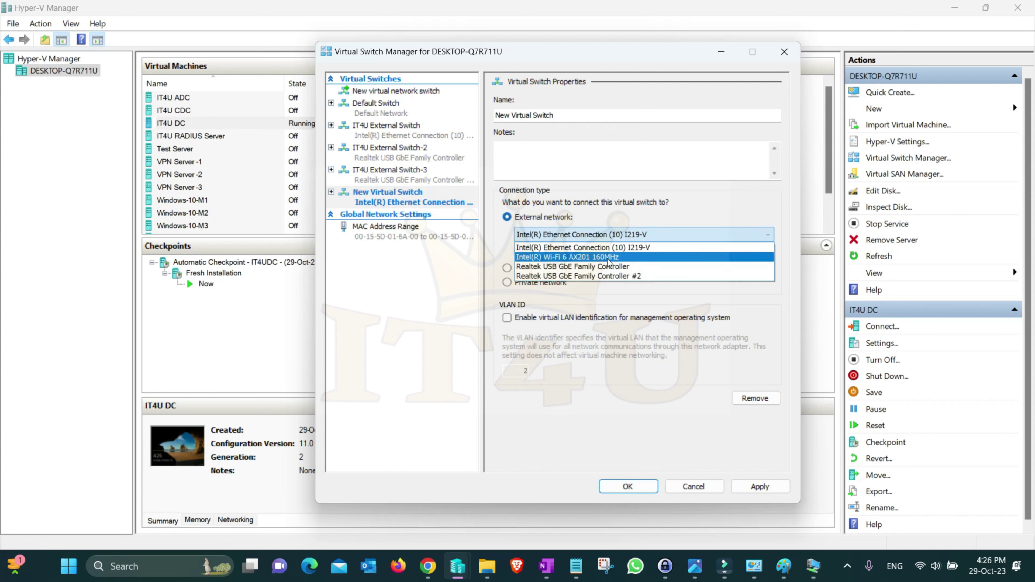
left_click(606, 288)
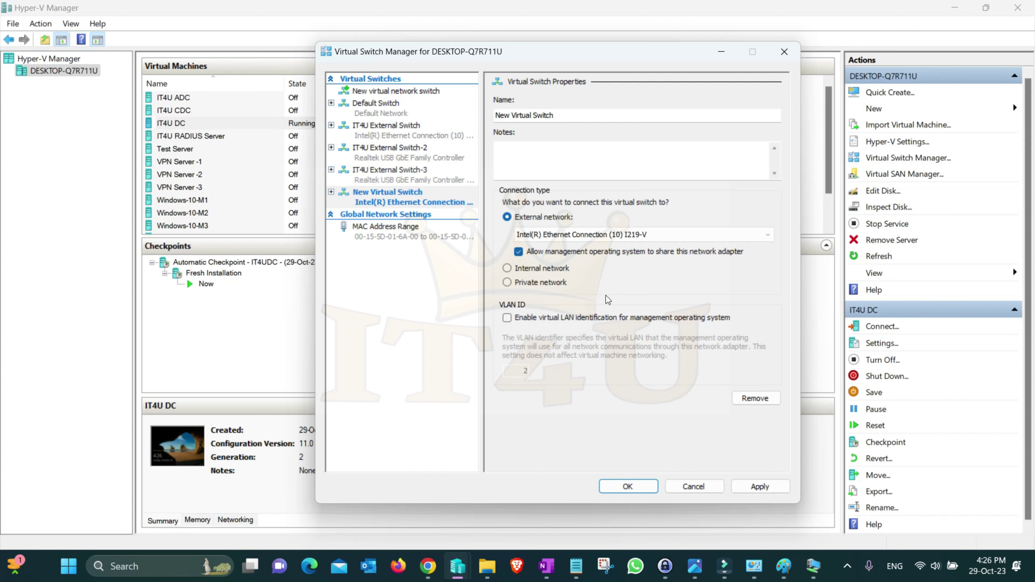
left_click(522, 270)
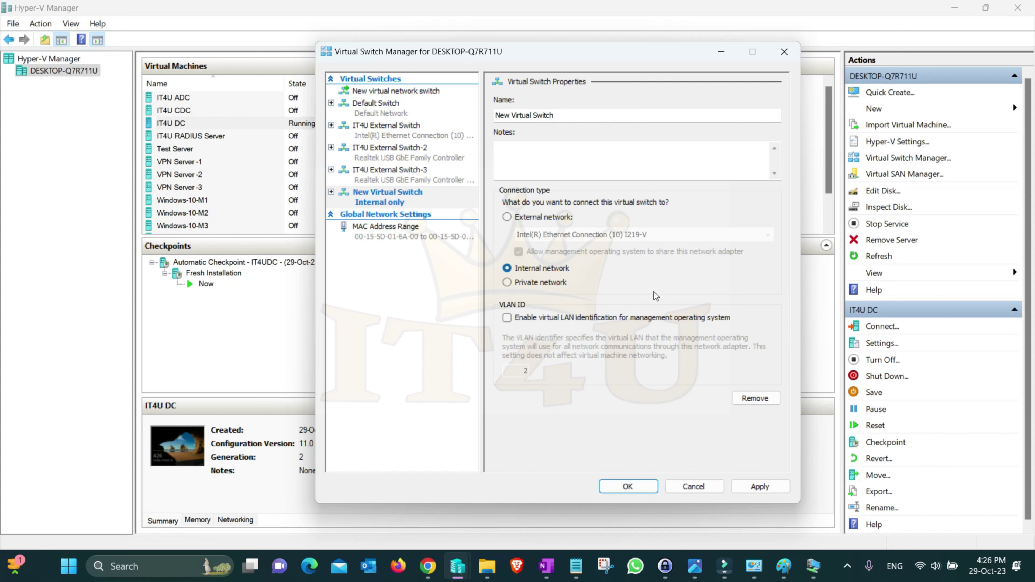
left_click(538, 283)
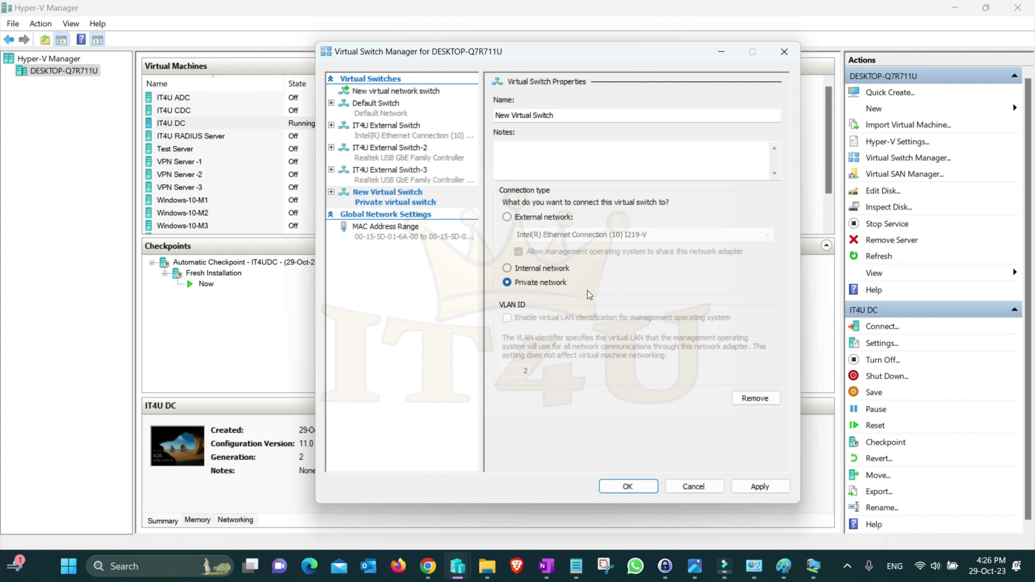
left_click(523, 218)
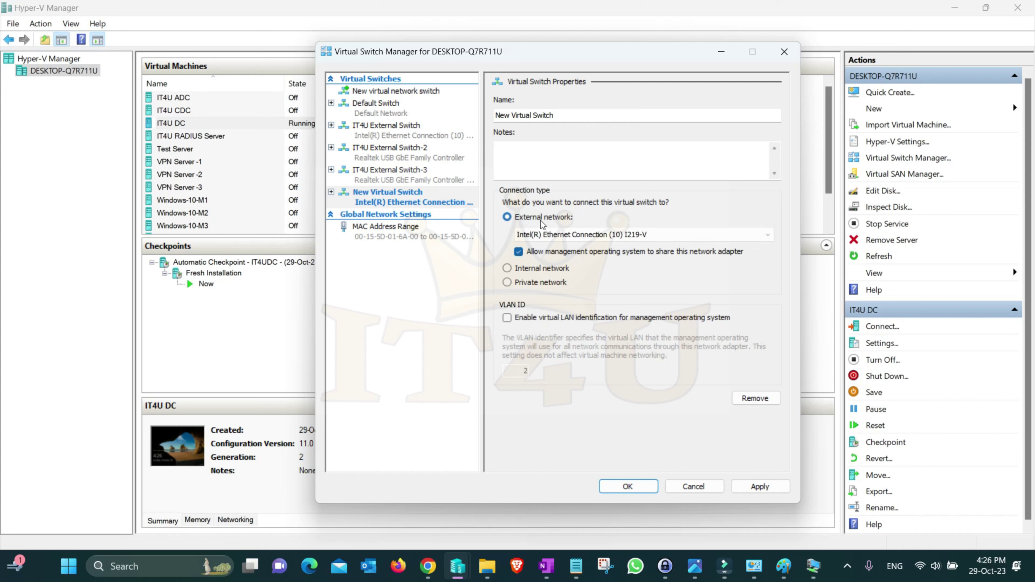
left_click(571, 235)
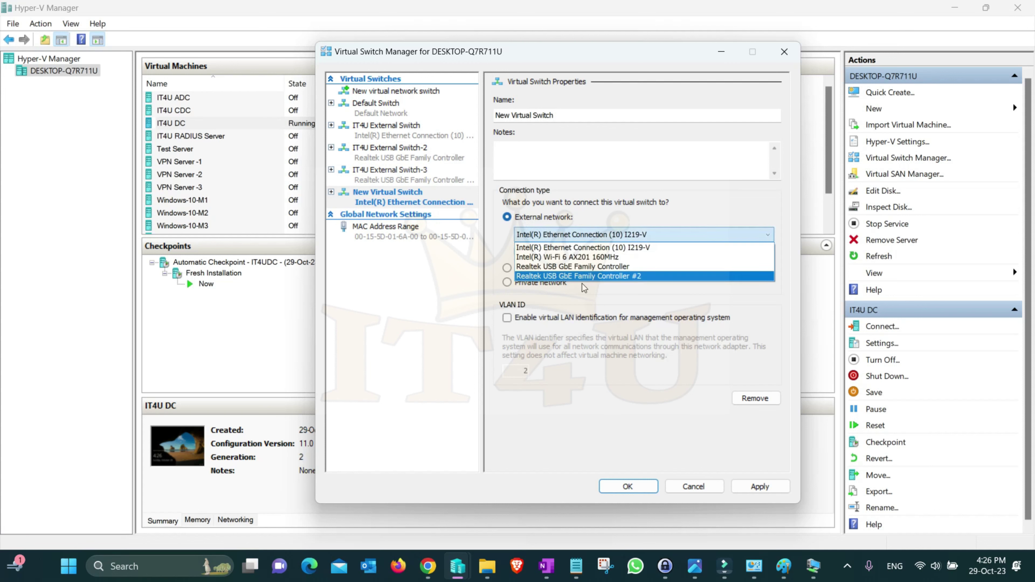
left_click(597, 292)
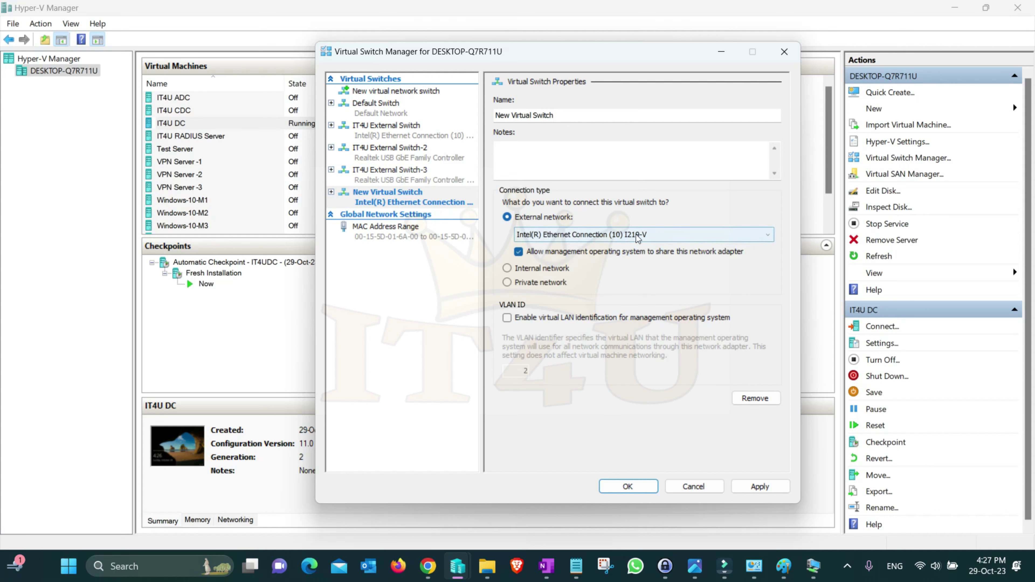
left_click(525, 268)
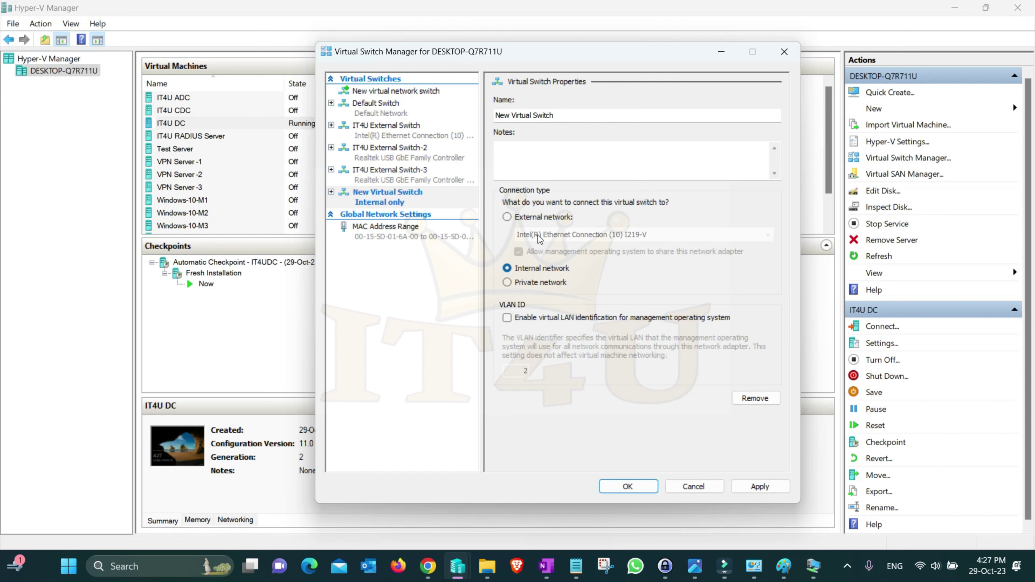
left_click(539, 218)
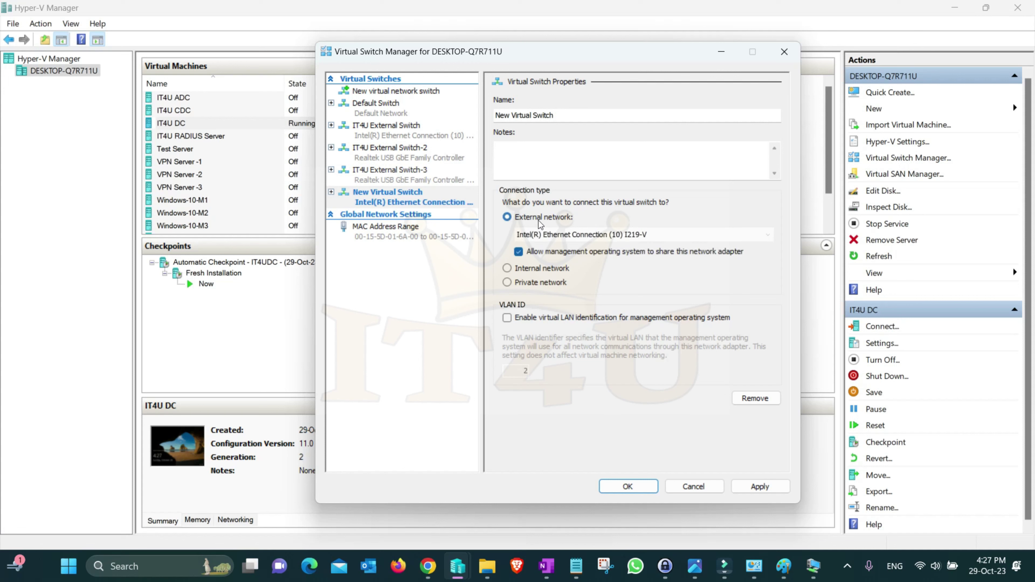
left_click(566, 236)
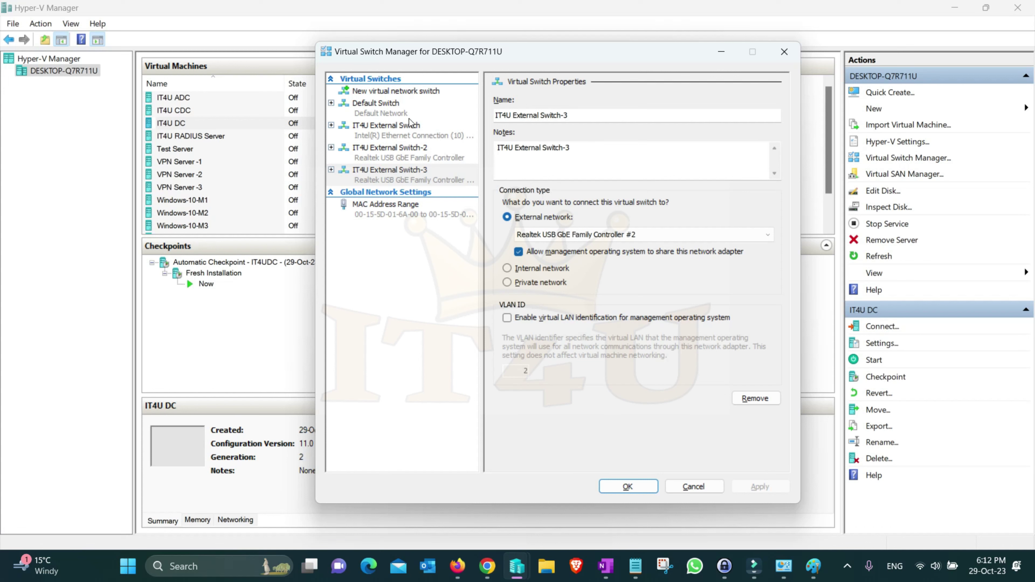
- Create a new external virtual switch bound to the Intel(R) Wi-Fi 6 AX201 160MHz adapter
left_click(403, 93)
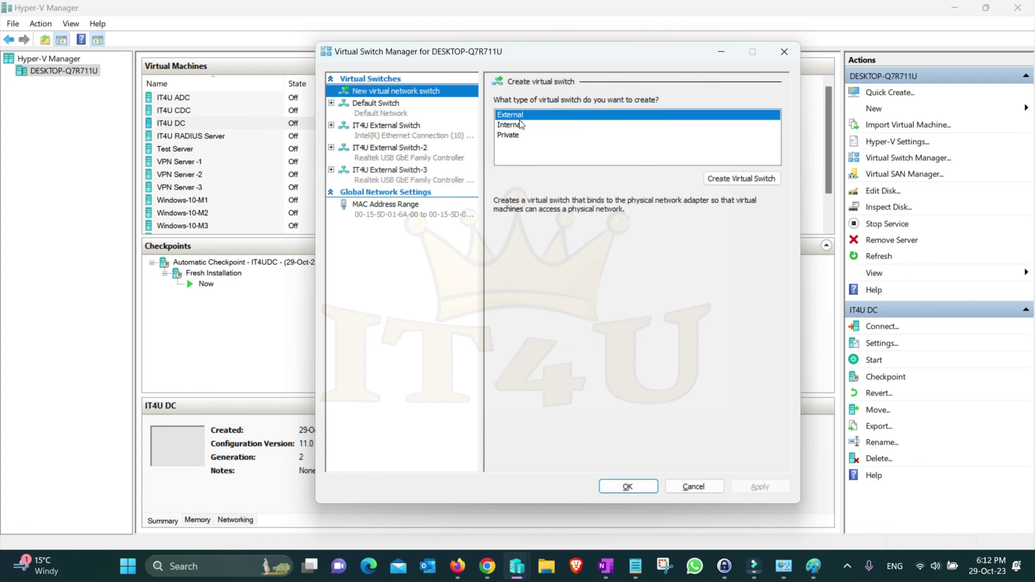
left_click(728, 177)
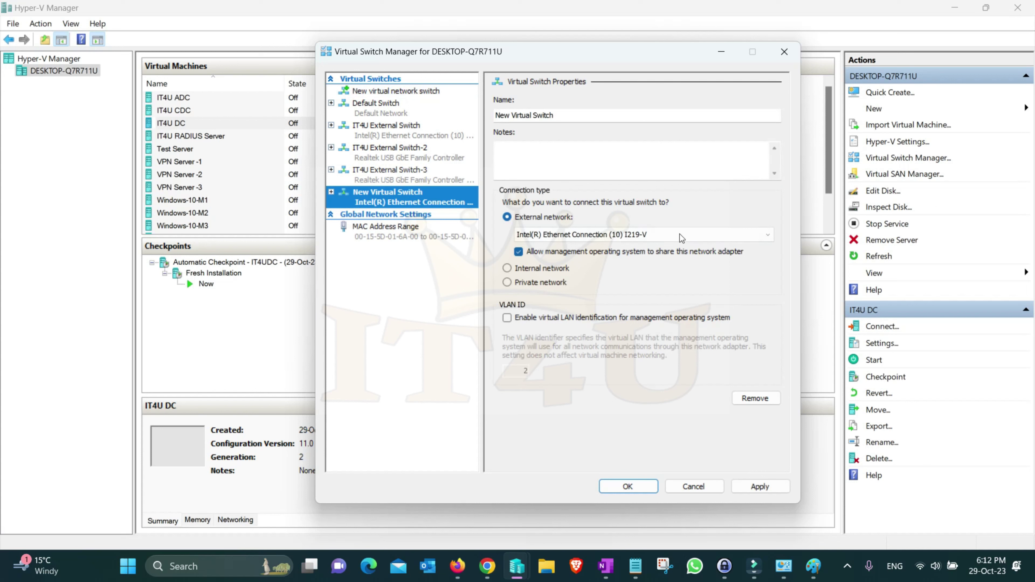
left_click(678, 236)
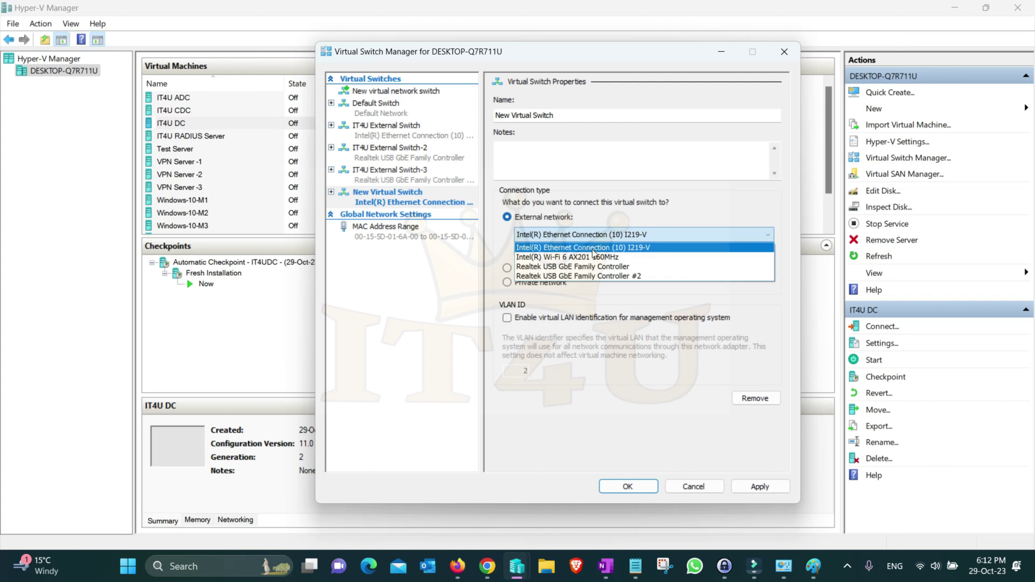
left_click(573, 258)
- Name the new external switch WiFi and apply the pending networking changes
key("shift+Tab")
key("shift+Tab")
key("shift+Tab")
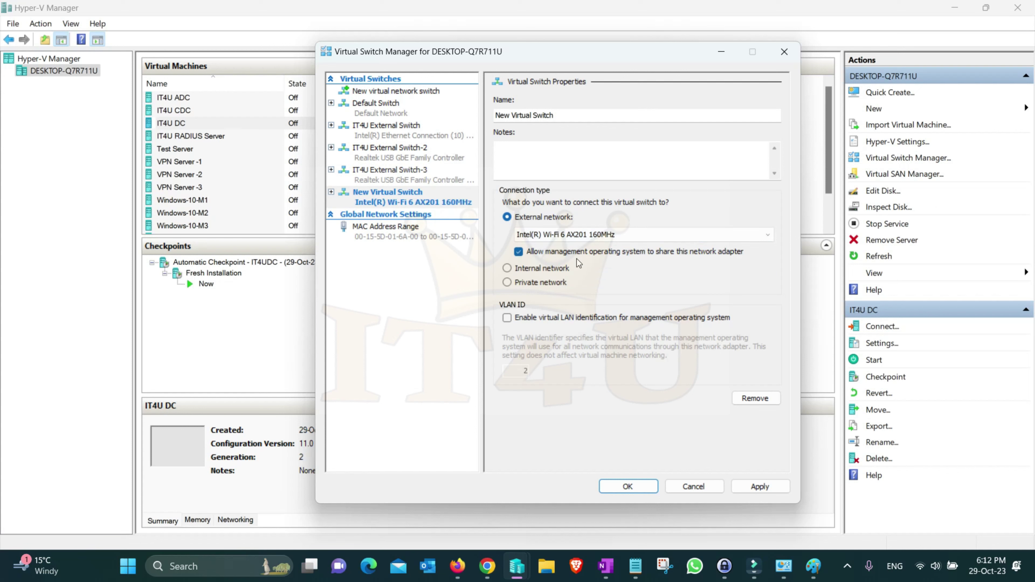
type("WiFi")
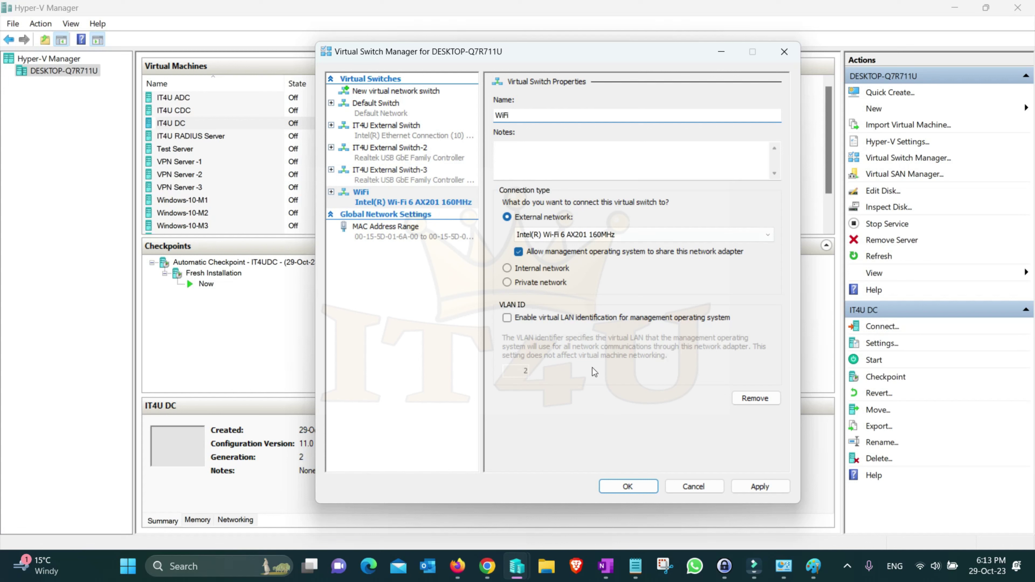
left_click(637, 486)
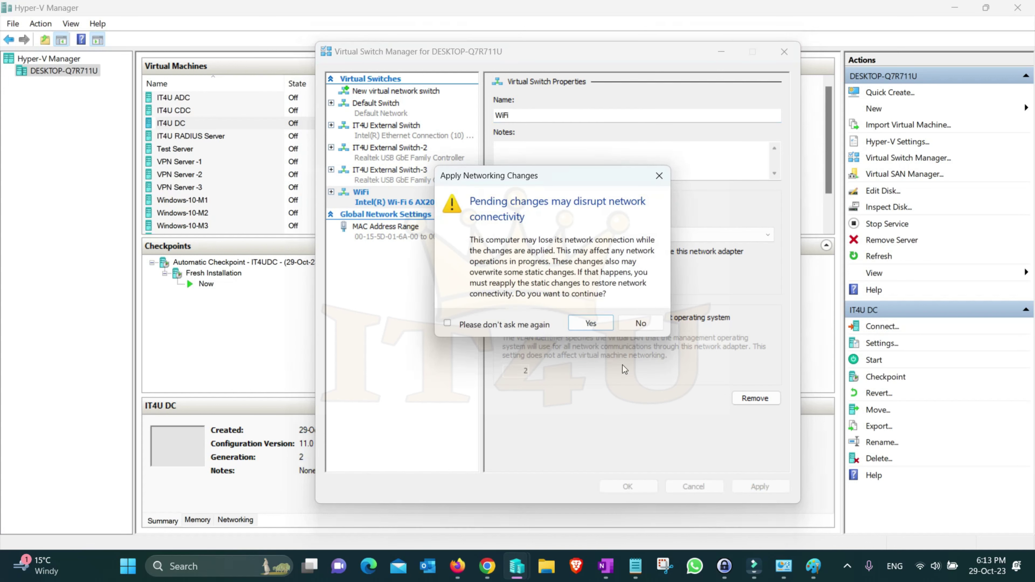
left_click(587, 322)
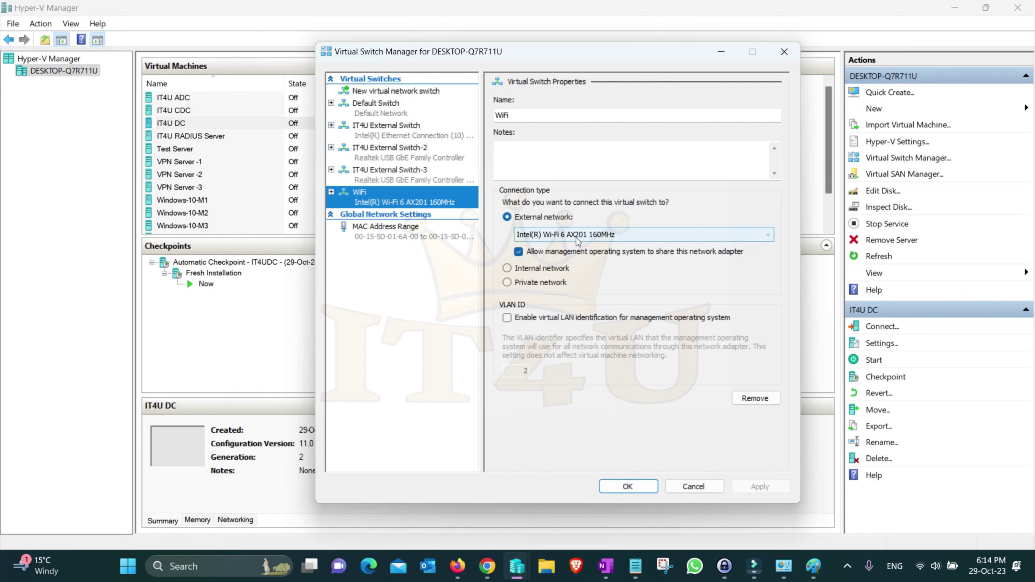
- Close the Virtual Switch Manager without saving and shut down the IT4U DC virtual machine
left_click(606, 235)
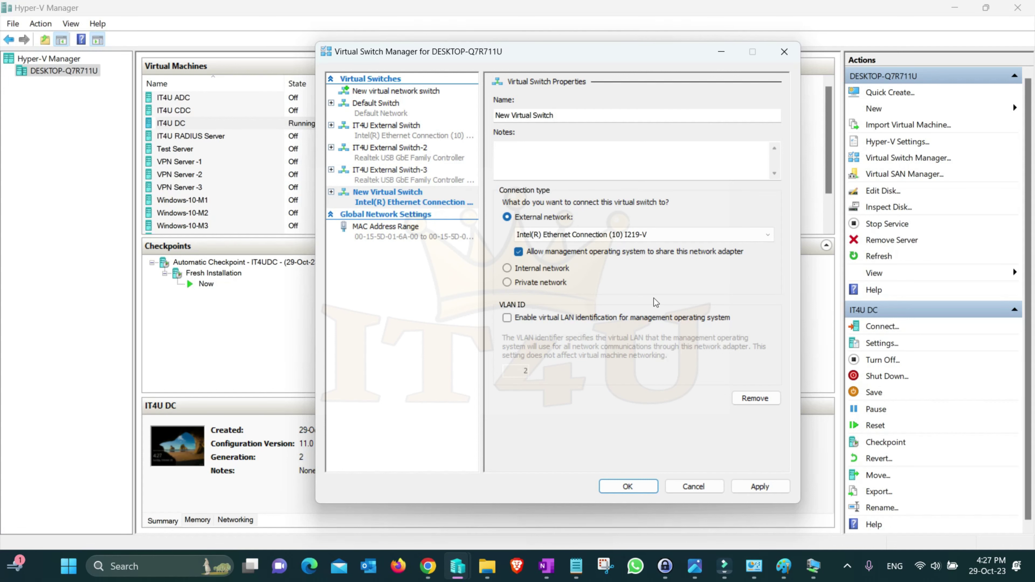
left_click(689, 486)
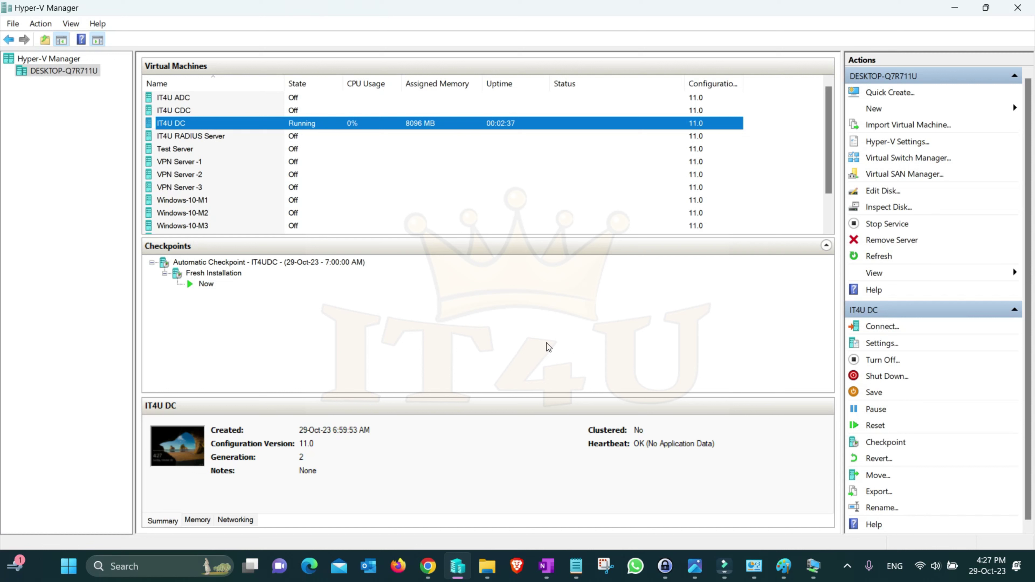
right_click(257, 124)
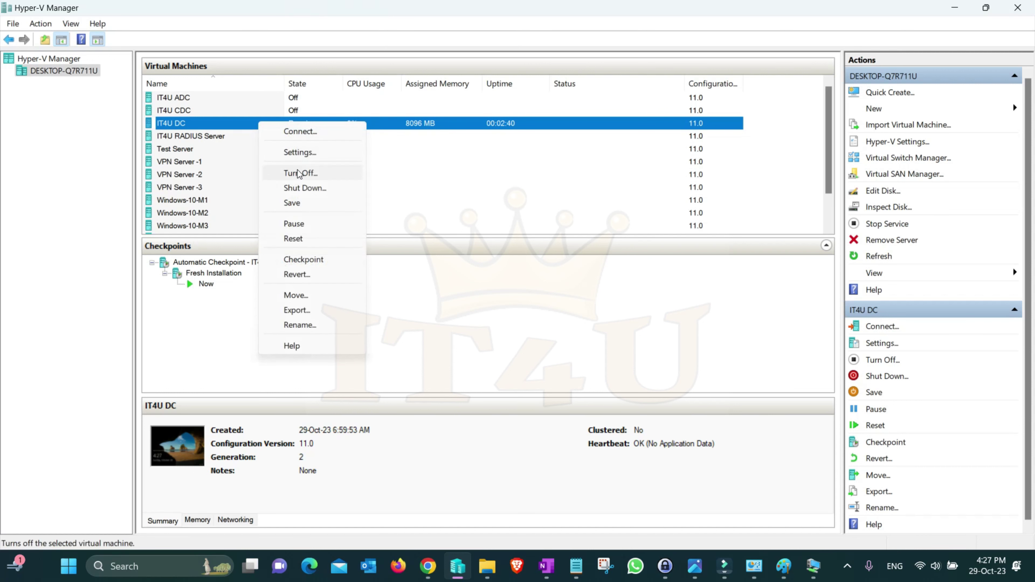
left_click(306, 189)
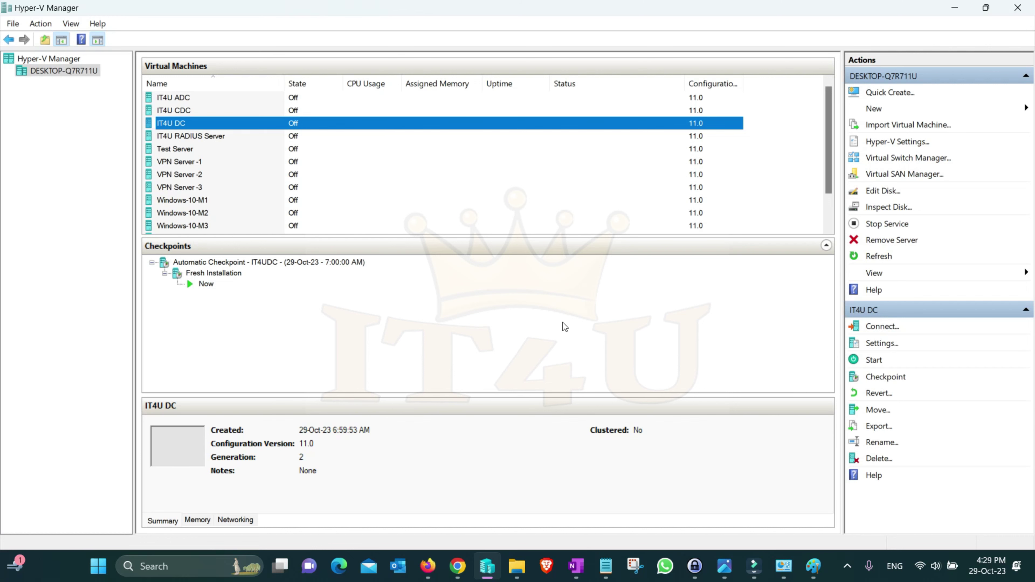
- Switch to Firefox, search Google for "windows 10 vm download" and look through the results
left_click(427, 566)
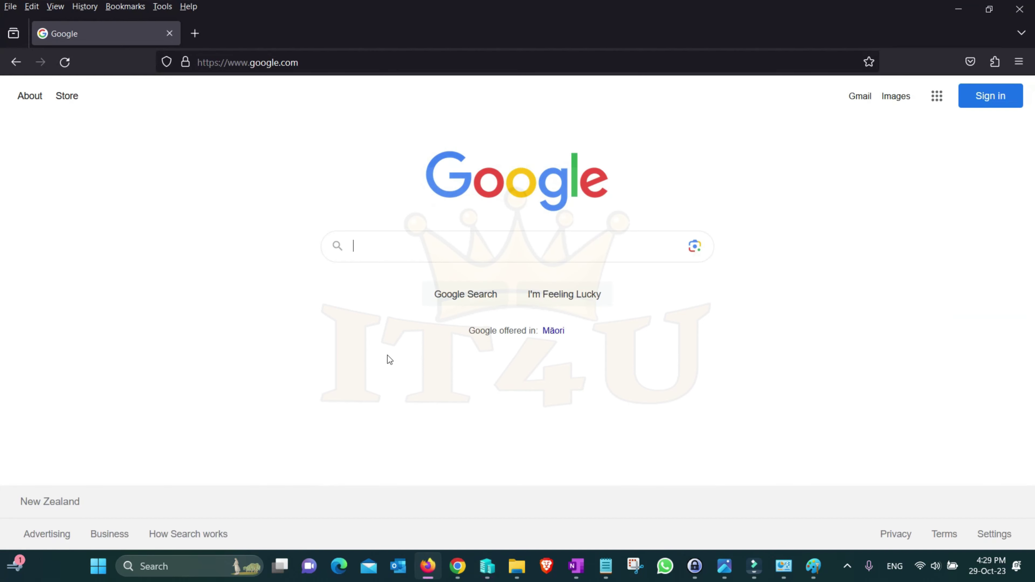
left_click(392, 249)
type("windows ")
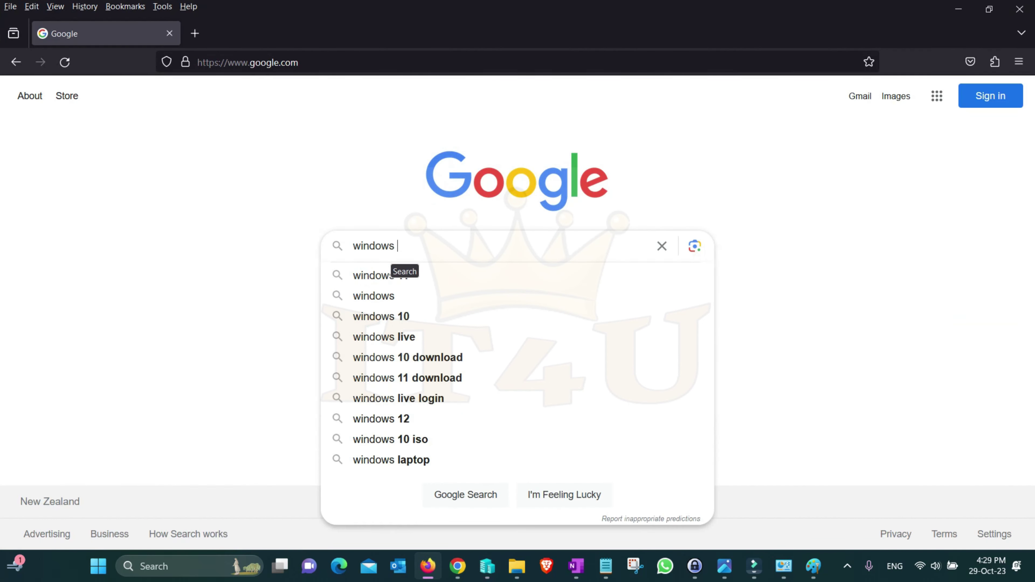
type("10 vm dow")
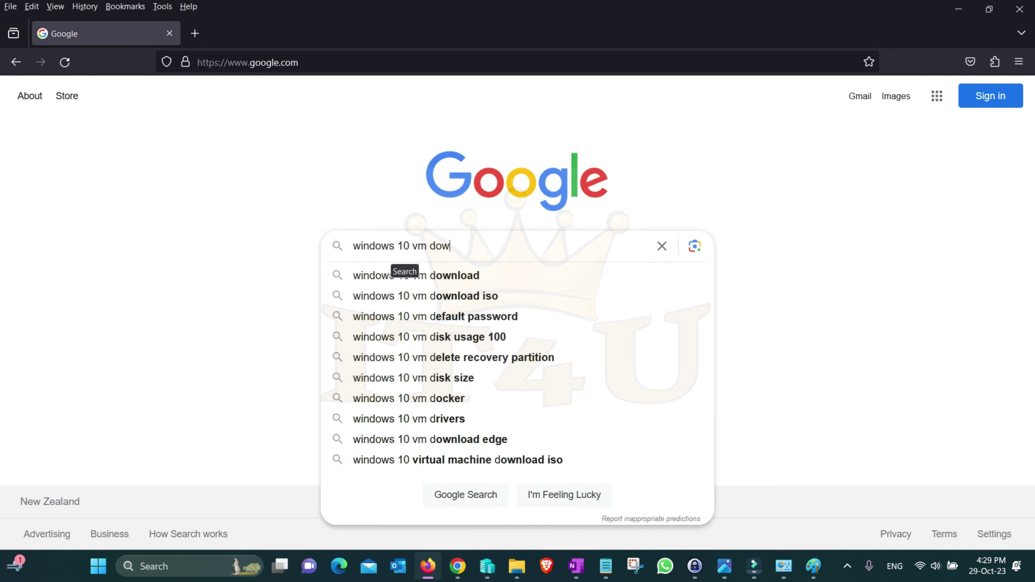
type("nload")
key("Return")
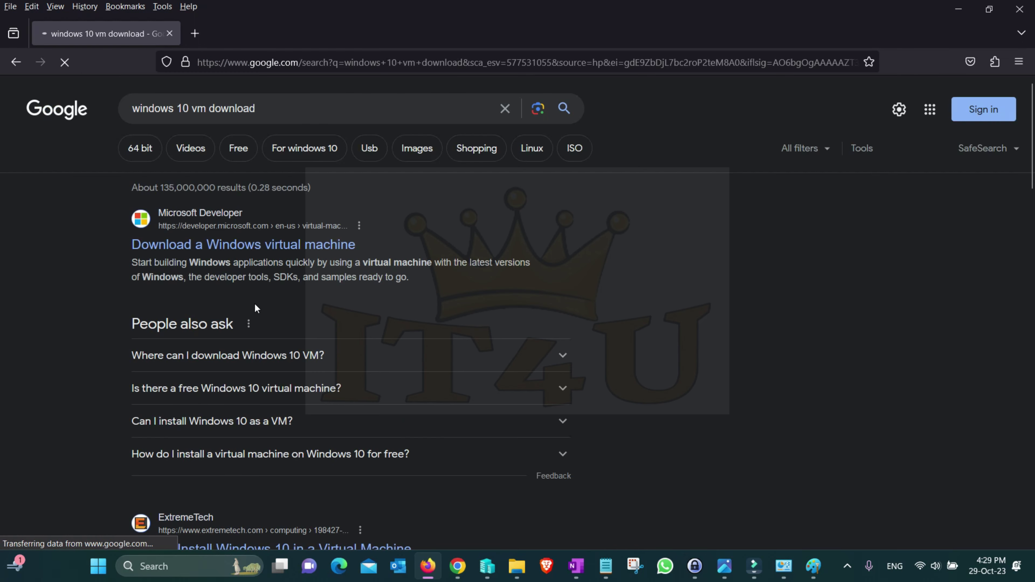
scroll(307, 309, "down", 2)
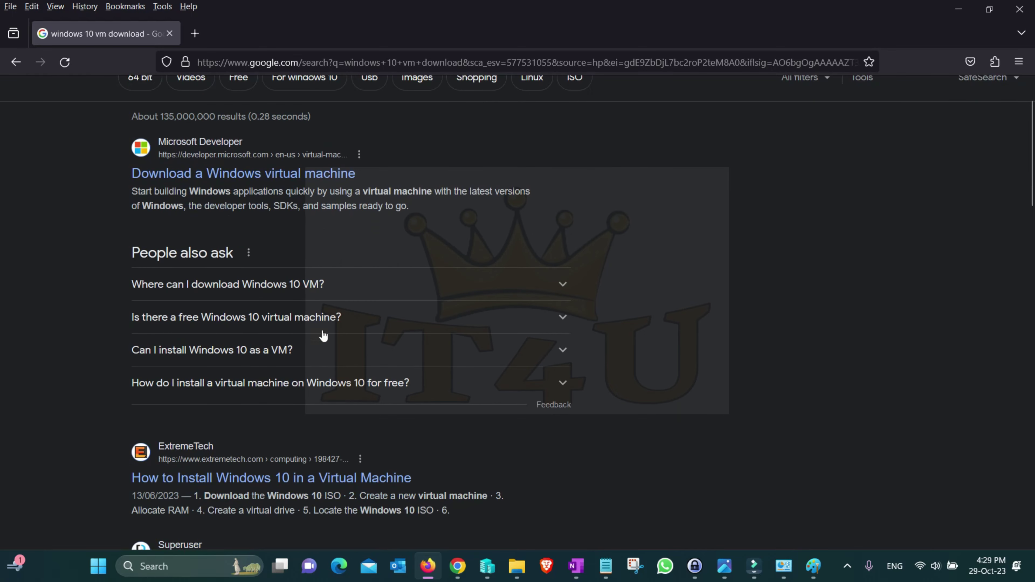
scroll(353, 361, "up", 2)
scroll(353, 358, "down", 6)
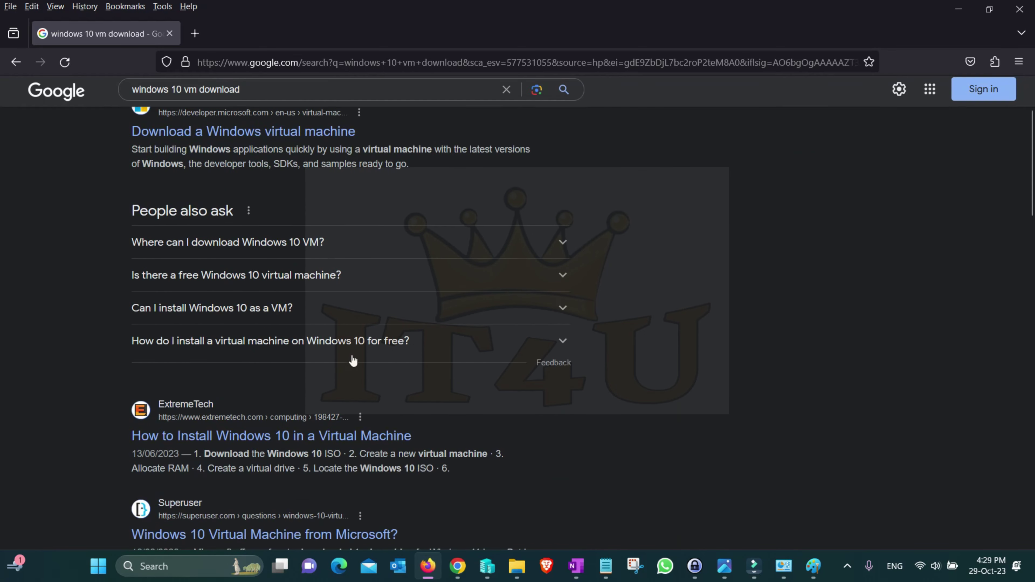
scroll(352, 356, "up", 6)
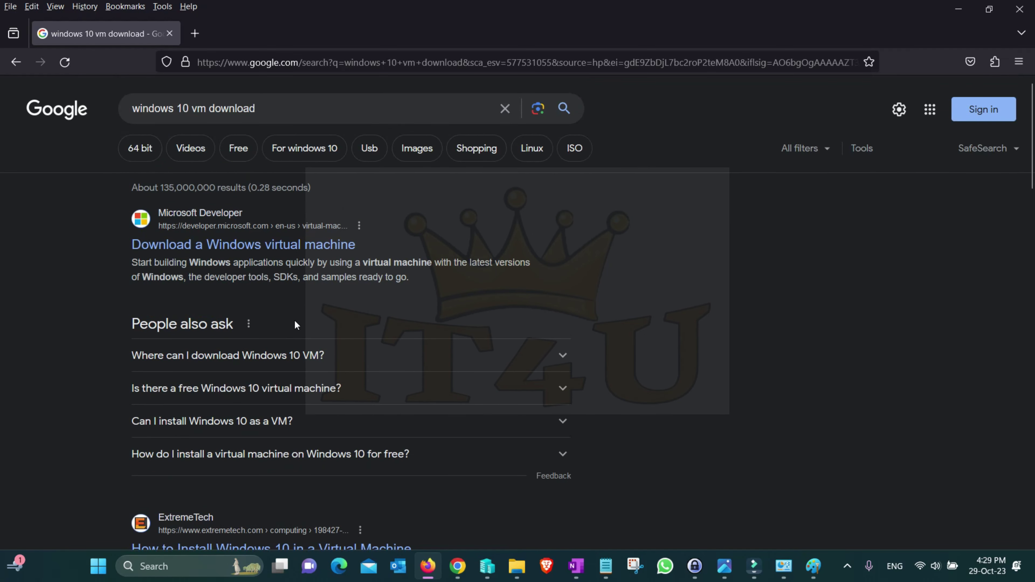
- Open Microsoft Developer's "Download a Windows virtual machine" page and examine the virtualization packages offered
left_click(217, 249)
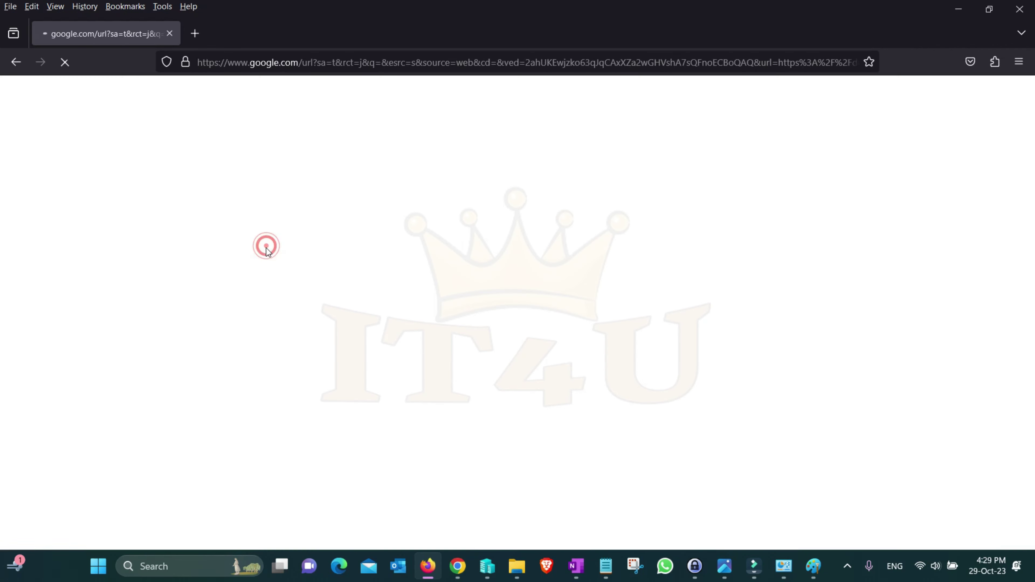
scroll(145, 414, "down", 3)
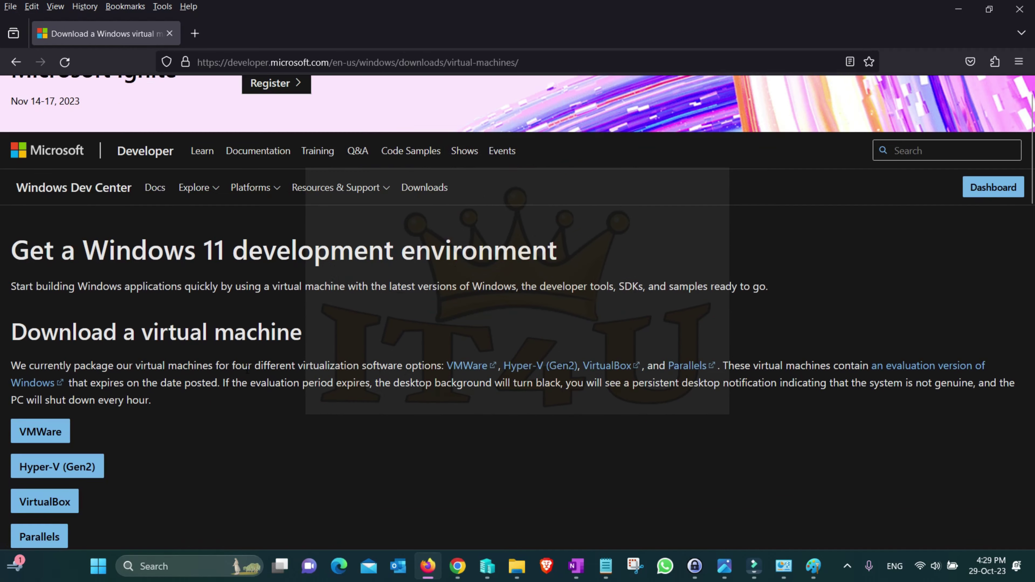
scroll(296, 384, "up", 3)
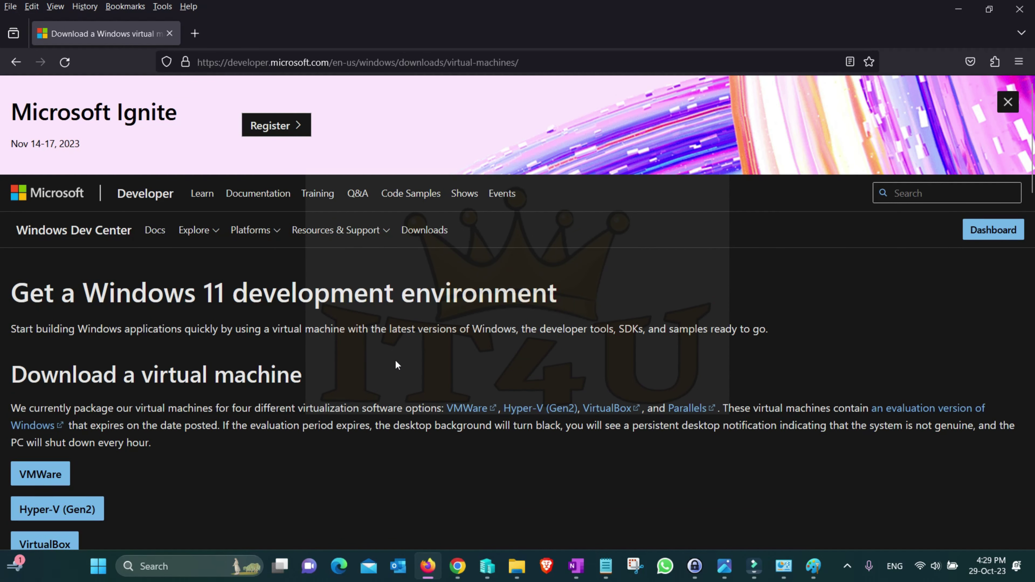
scroll(393, 361, "down", 3)
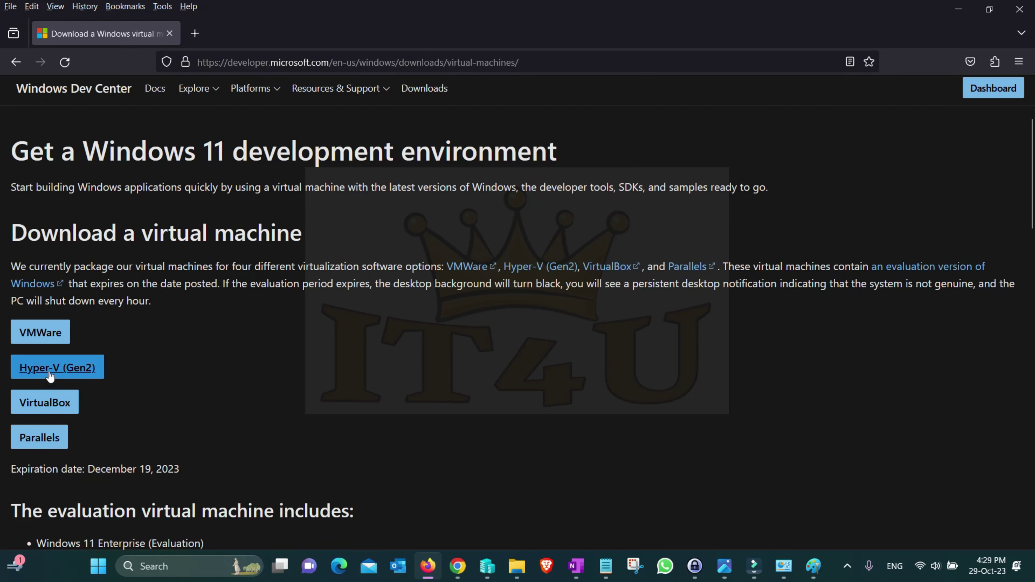
- Start downloading the Hyper-V (Gen2) evaluation virtual machine package and cancel the download
left_click(77, 373)
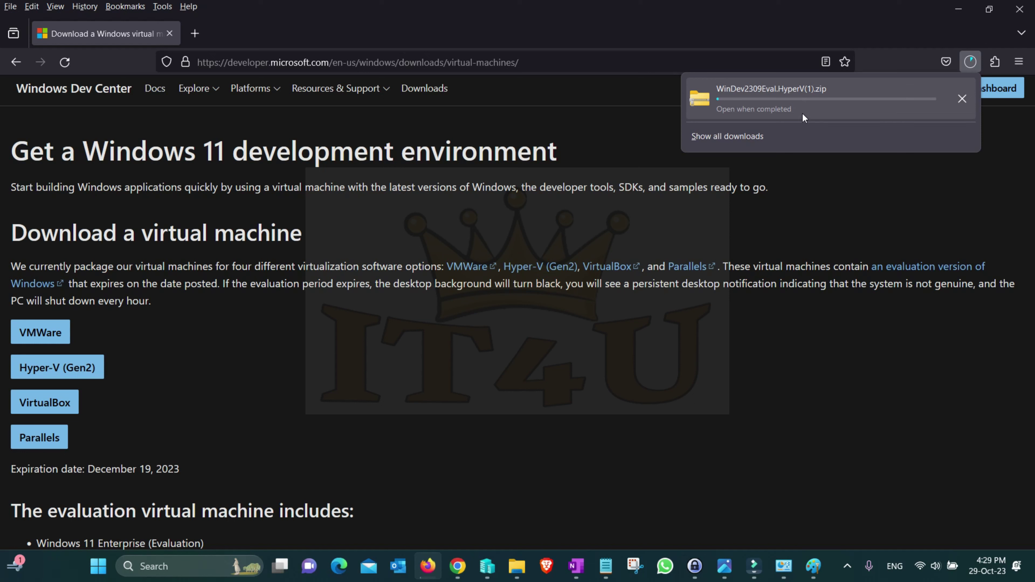
left_click(963, 100)
left_click(700, 368)
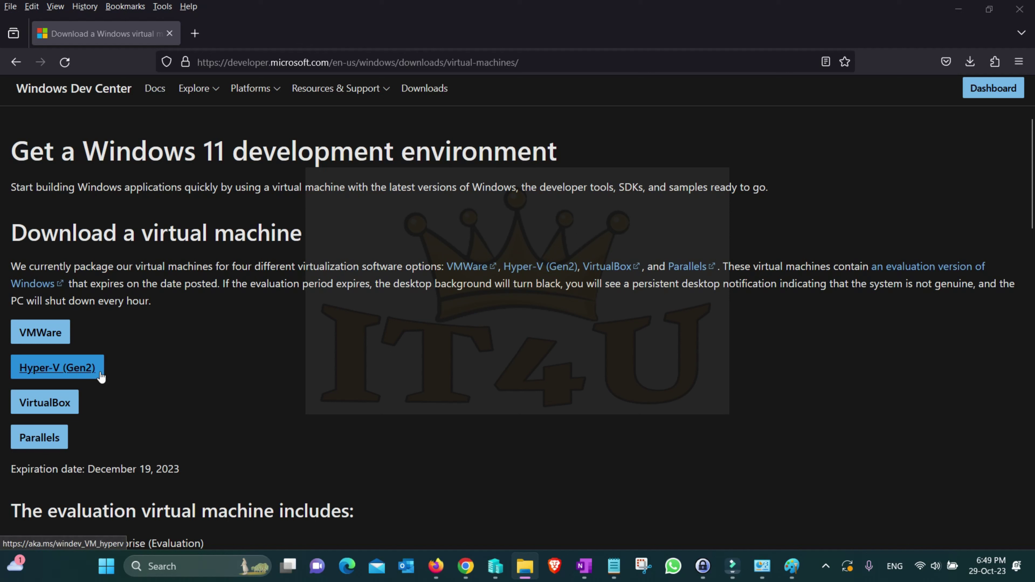
left_click(749, 456)
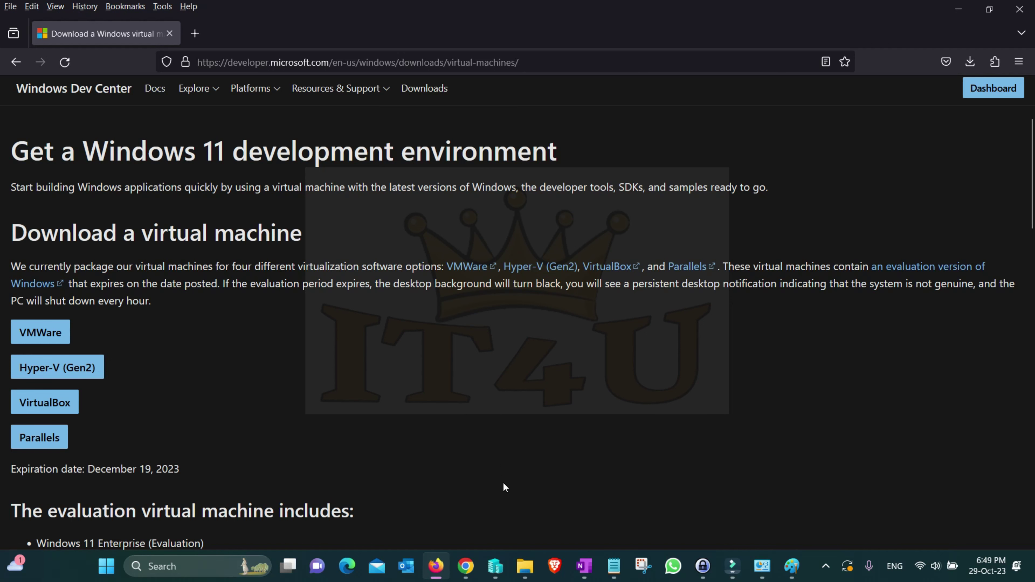
- Switch to File Explorer and extract the WinDev2309Eval.HyperV archive to D:\Hyper V\Windows-11-M1\WinDev2309Eval.HyperV
left_click(497, 564)
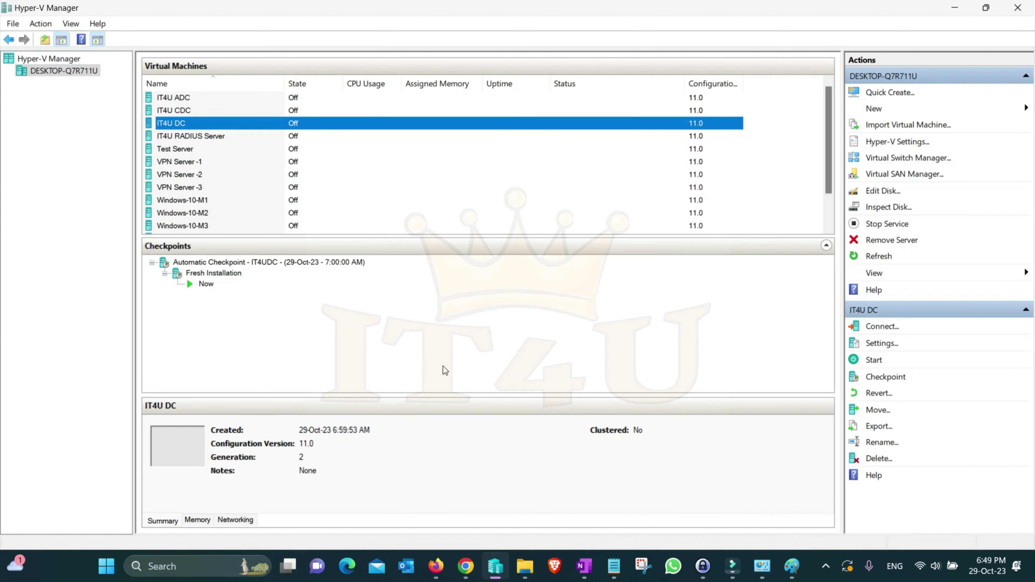
left_click(525, 566)
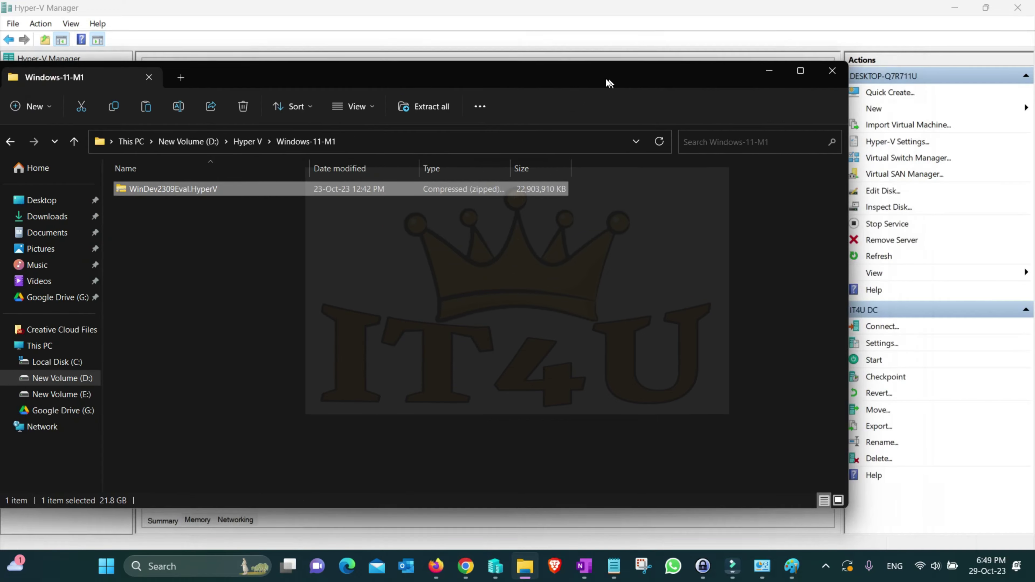
double_click(668, 74)
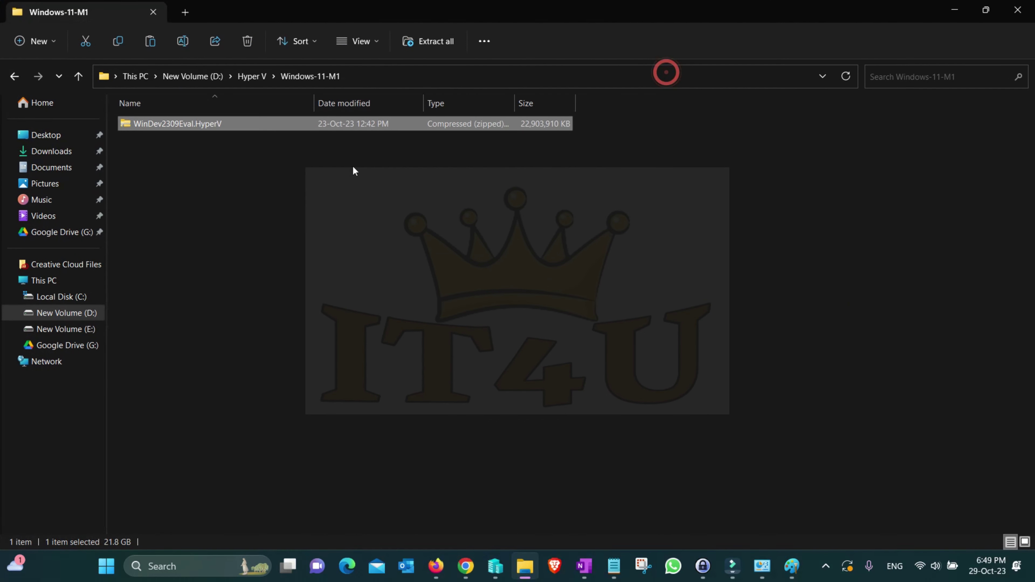
left_click(226, 156)
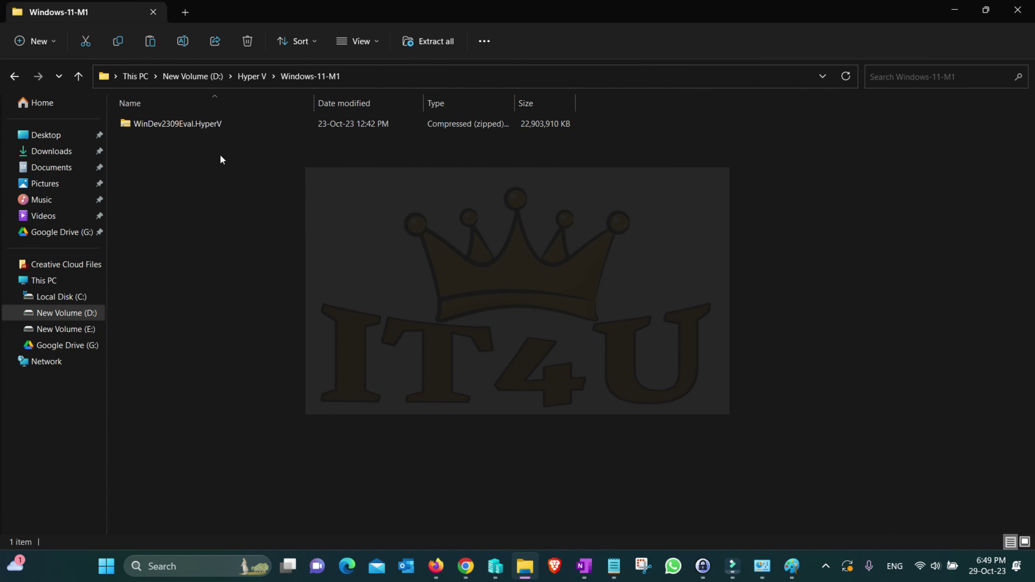
left_click(197, 125)
right_click(197, 125)
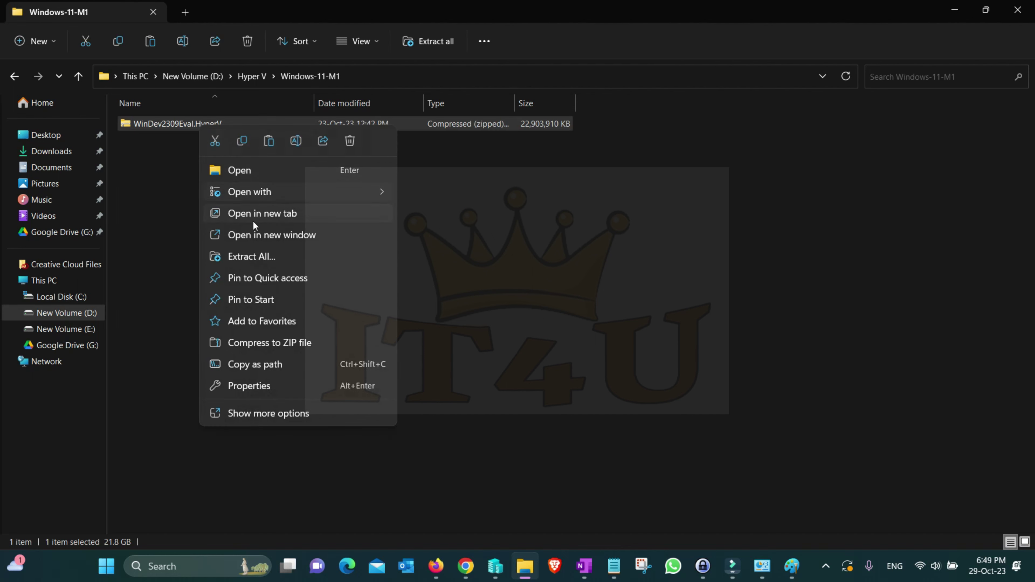
left_click(264, 257)
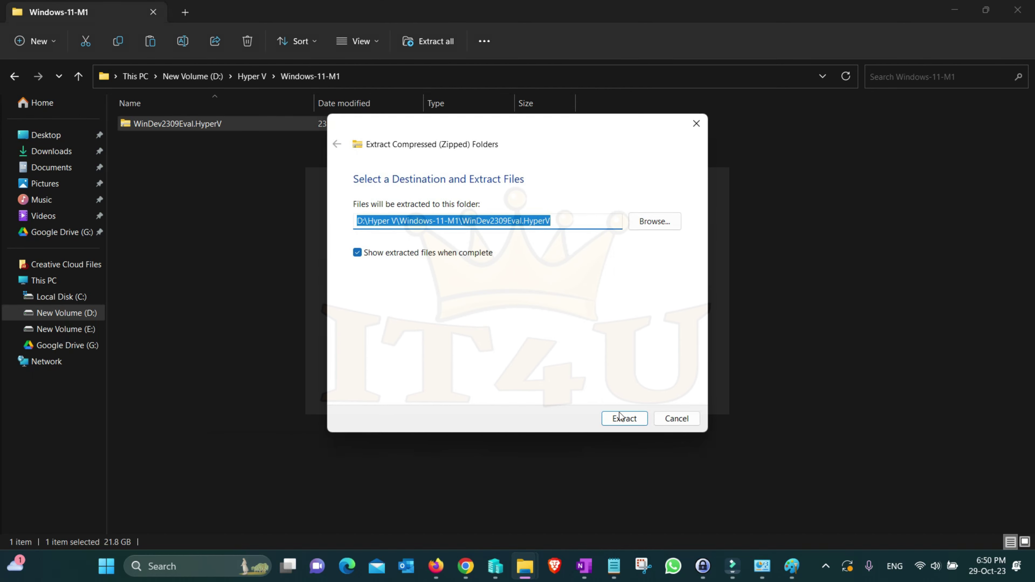
left_click(622, 418)
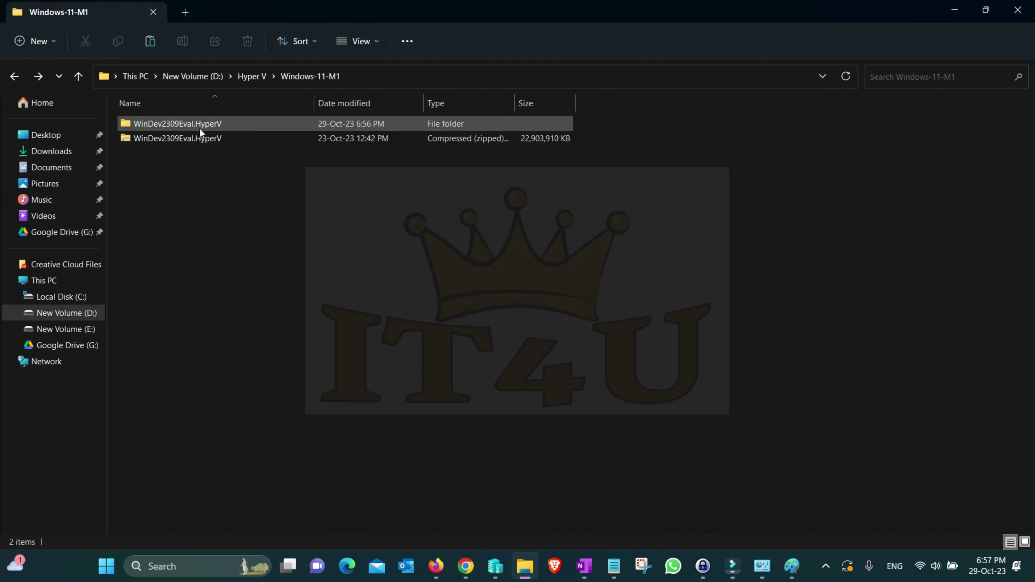
- Inspect the contents of the extracted WinDev2309Eval.HyperV folder and close File Explorer
double_click(200, 128)
left_click(236, 187)
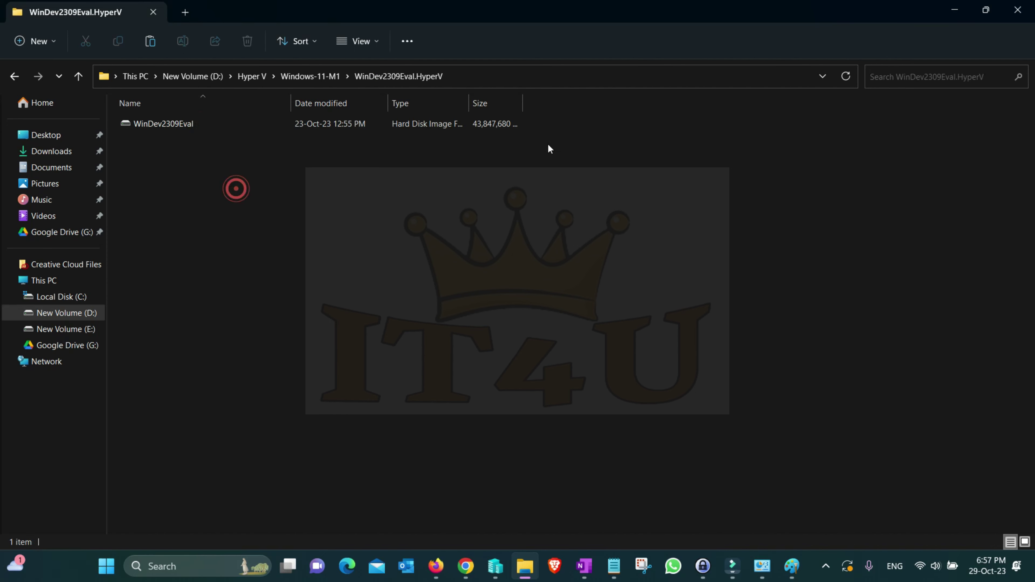
left_click(1017, 10)
- Start a new virtual machine in Hyper-V Manager, name it Windows11-M1 and store it in D:\Hyper V\Windows-11-M1\
left_click(930, 108)
left_click(953, 109)
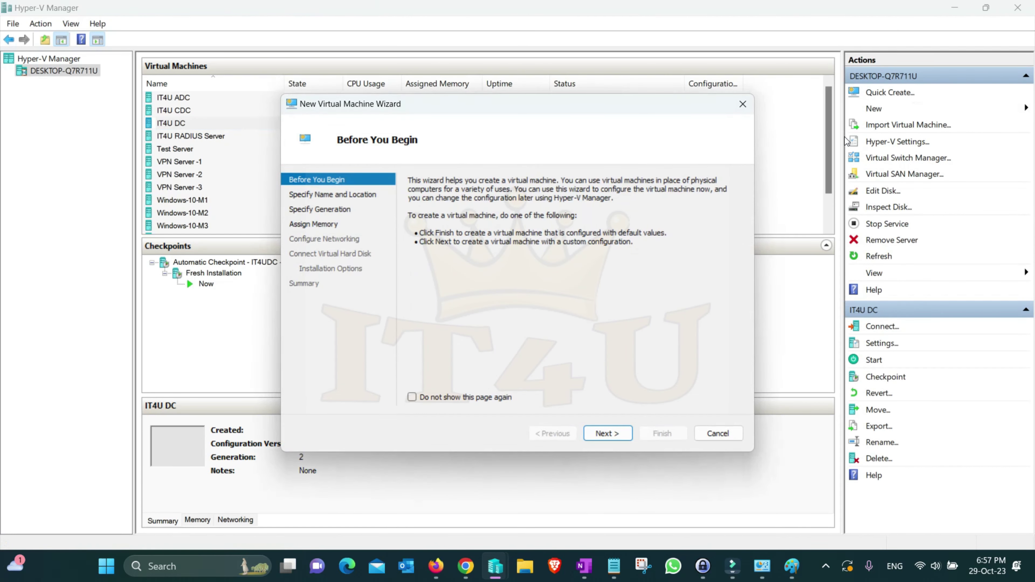
left_click(620, 437)
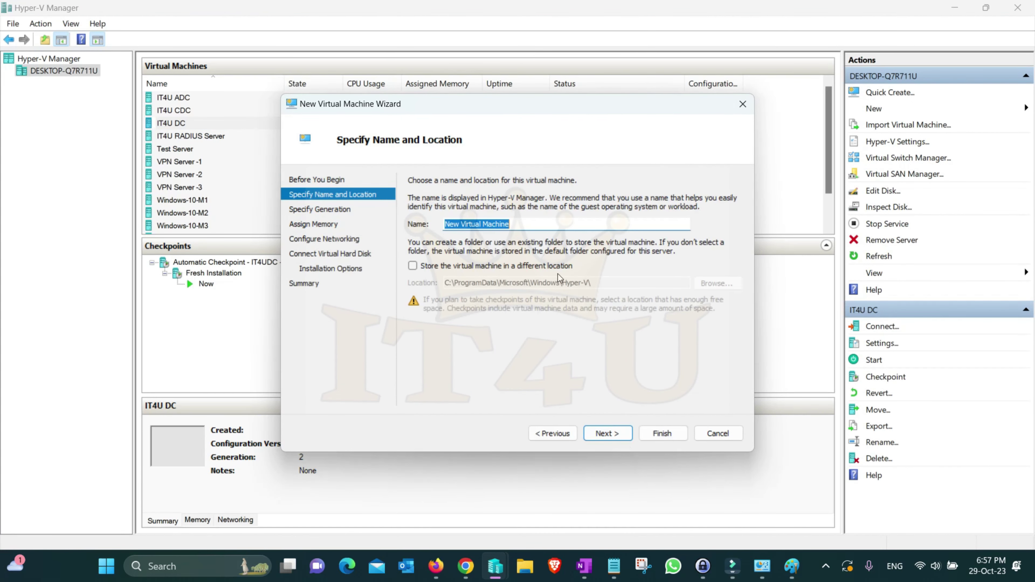
type("Windows-11-M1")
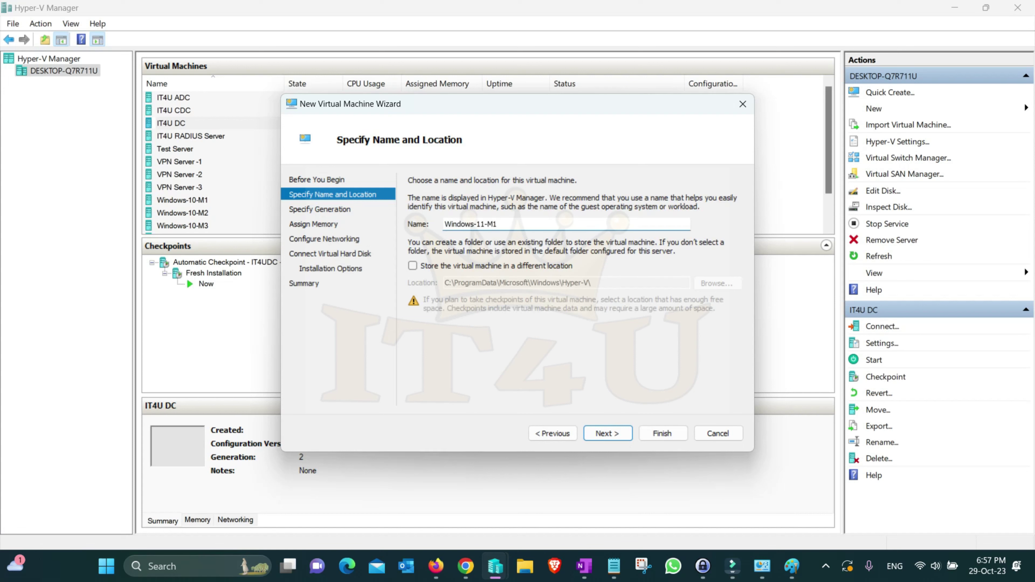
left_click(412, 265)
left_click(717, 284)
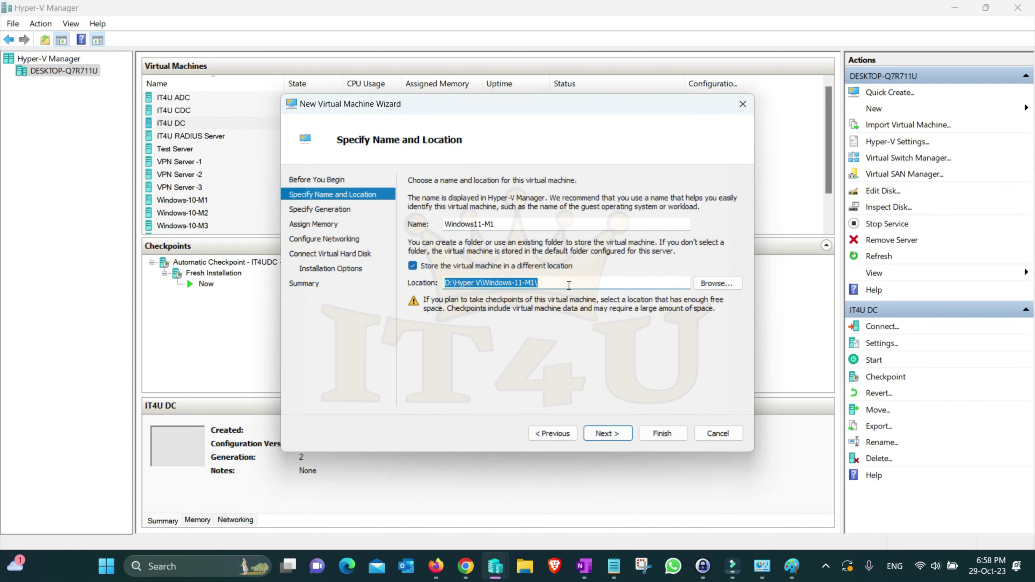
left_click(566, 286)
left_click_drag(578, 282, 431, 286)
left_click(566, 284)
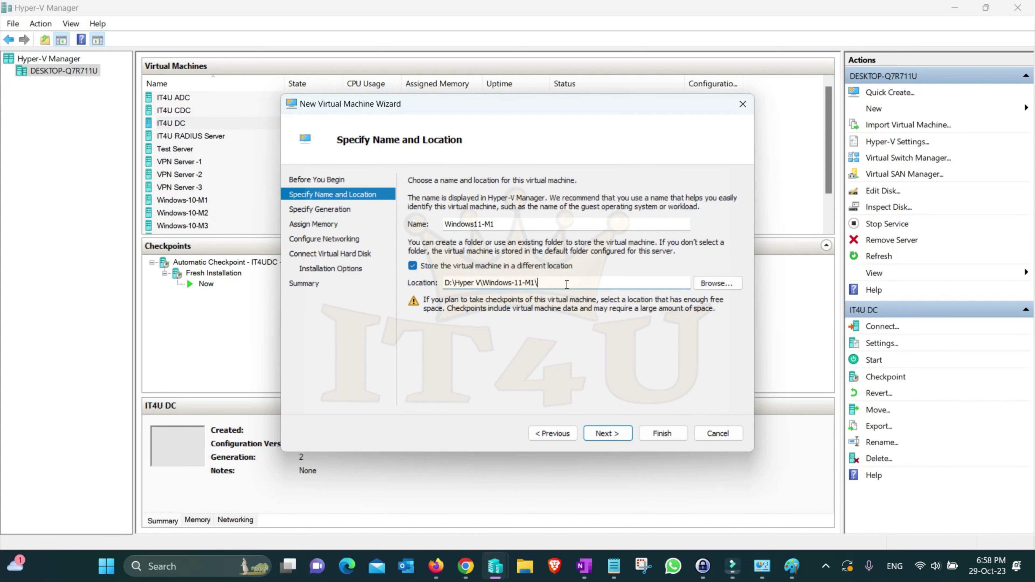
left_click(607, 433)
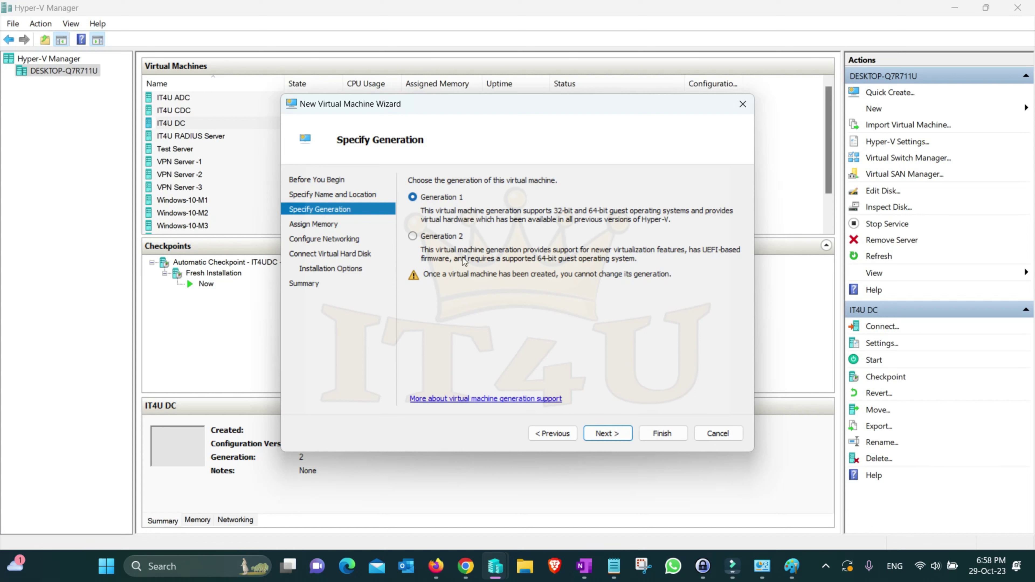
- Make the new virtual machine Generation 2 and disable dynamic memory for it
left_click(413, 236)
left_click(608, 434)
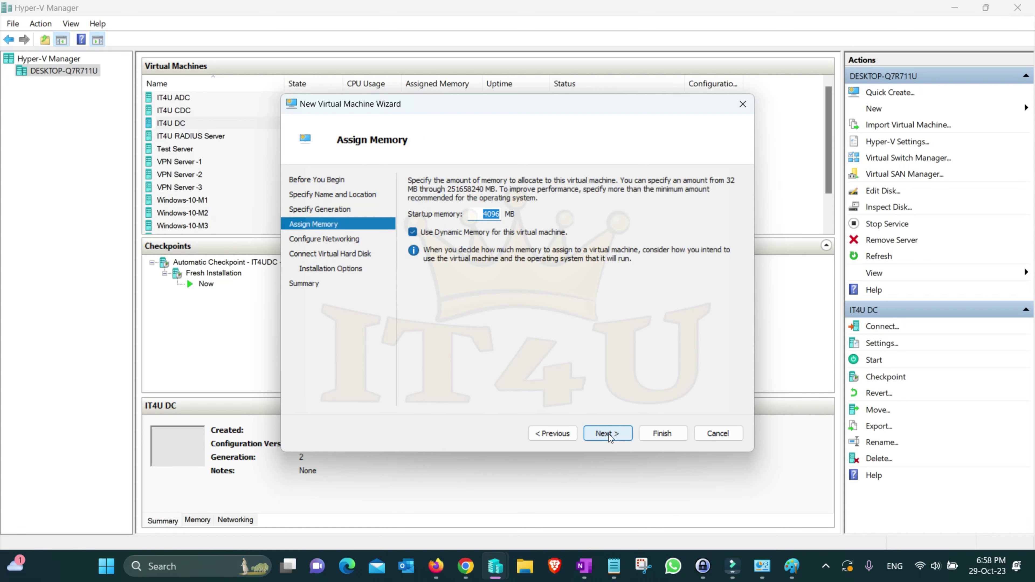
left_click(413, 233)
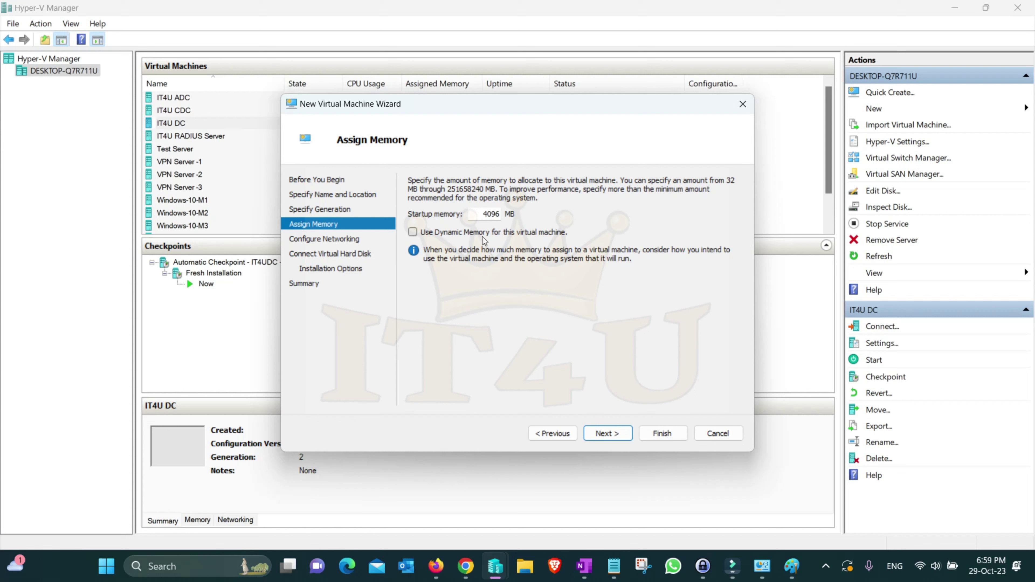
left_click(612, 433)
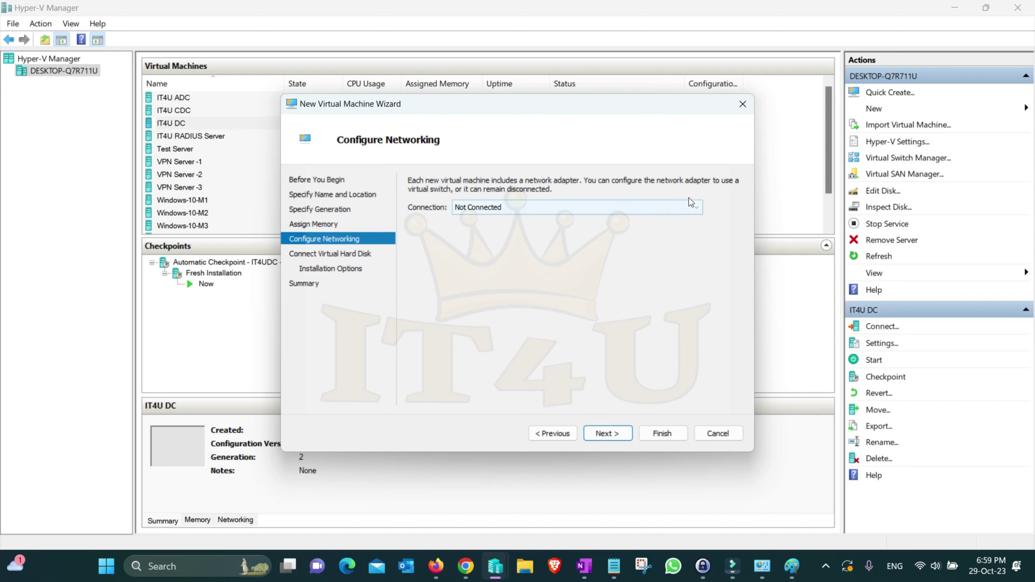
- Look through the available virtual switches and keep the virtual machine's network connection as Not Connected
left_click(693, 208)
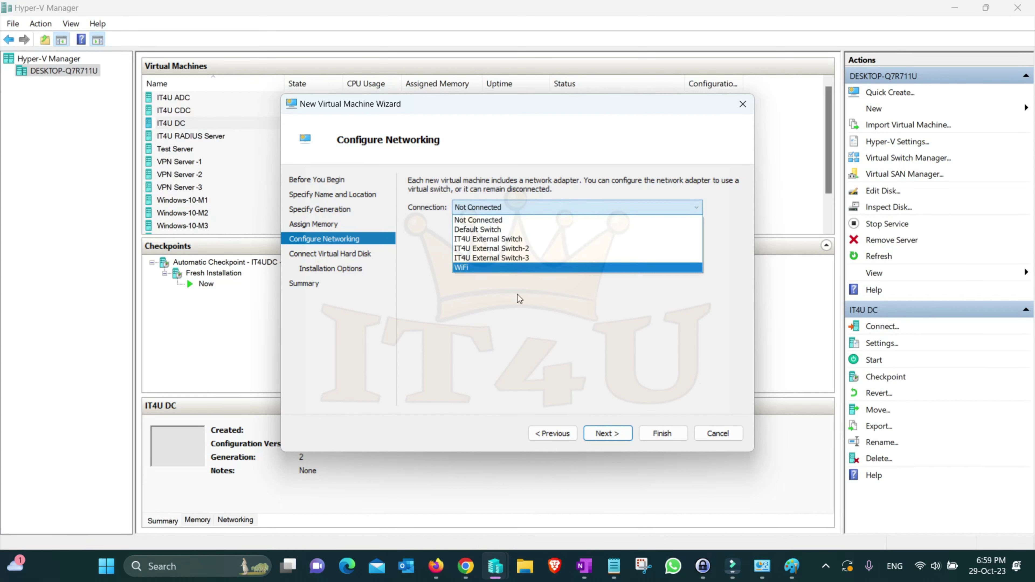
left_click(581, 305)
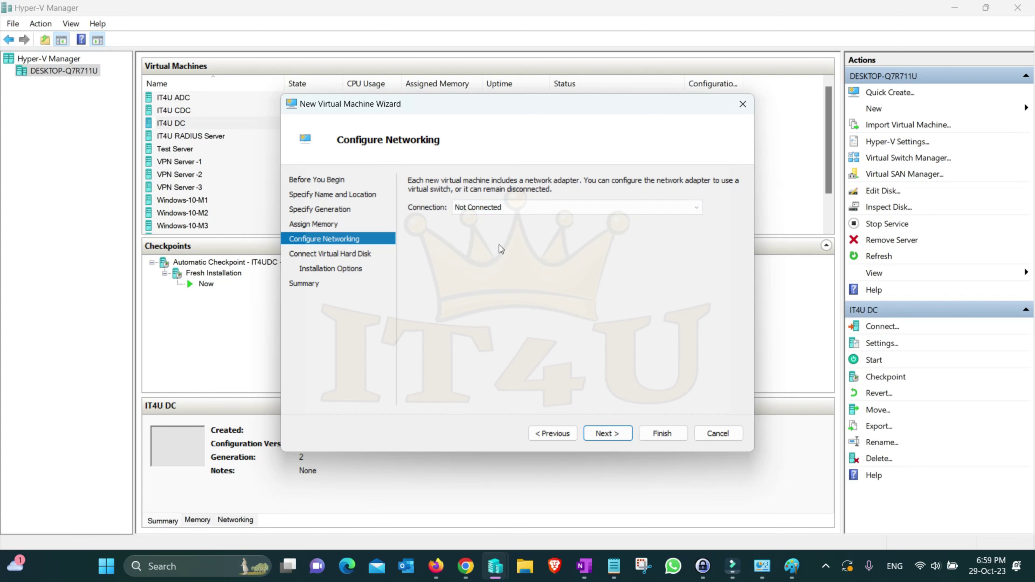
left_click(610, 434)
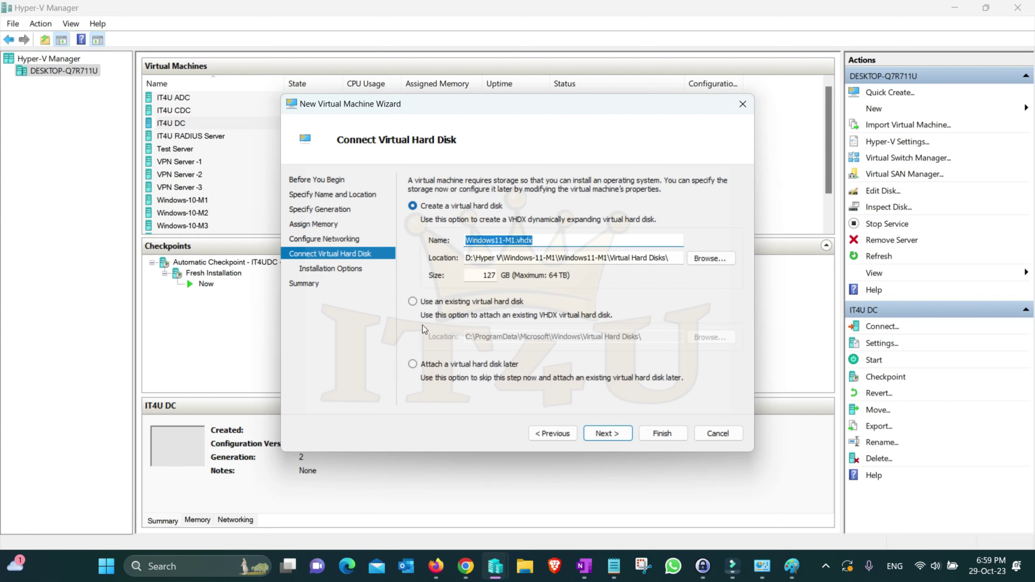
- Attach the existing WinDev2309Eval virtual hard disk from the extracted WinDev2309Eval.HyperV folder and finish creating the virtual machine
left_click(413, 302)
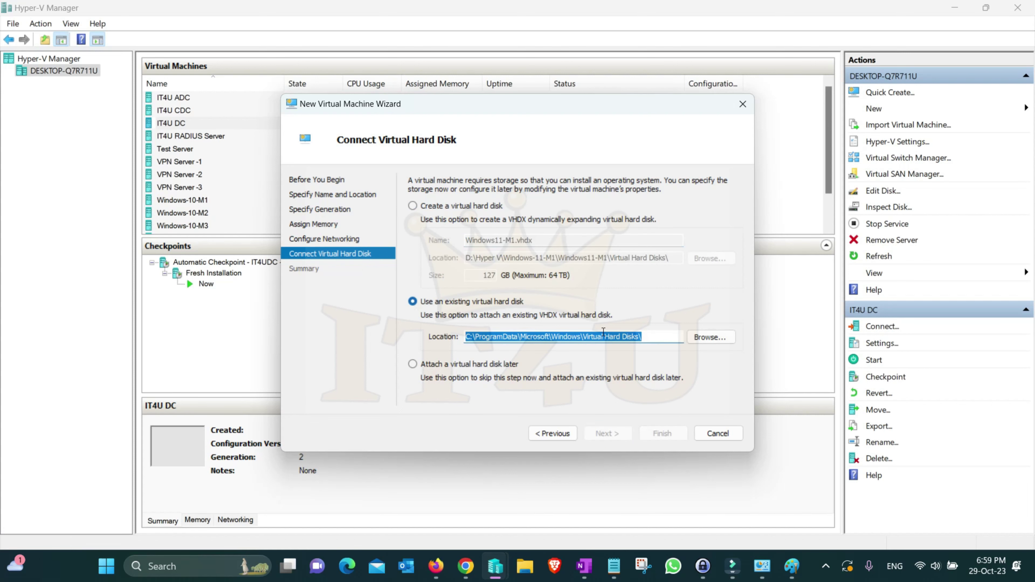
left_click(708, 337)
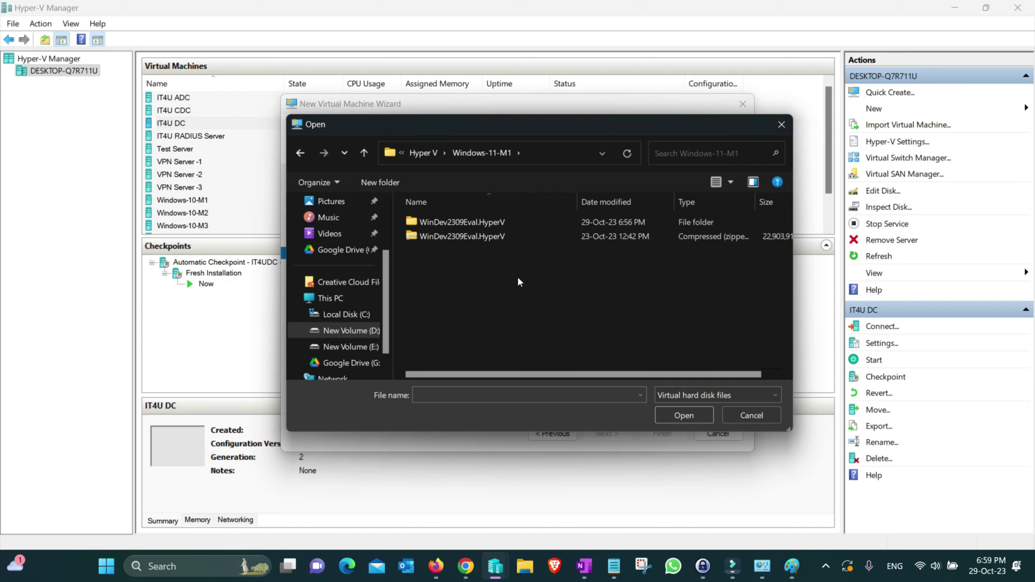
double_click(458, 223)
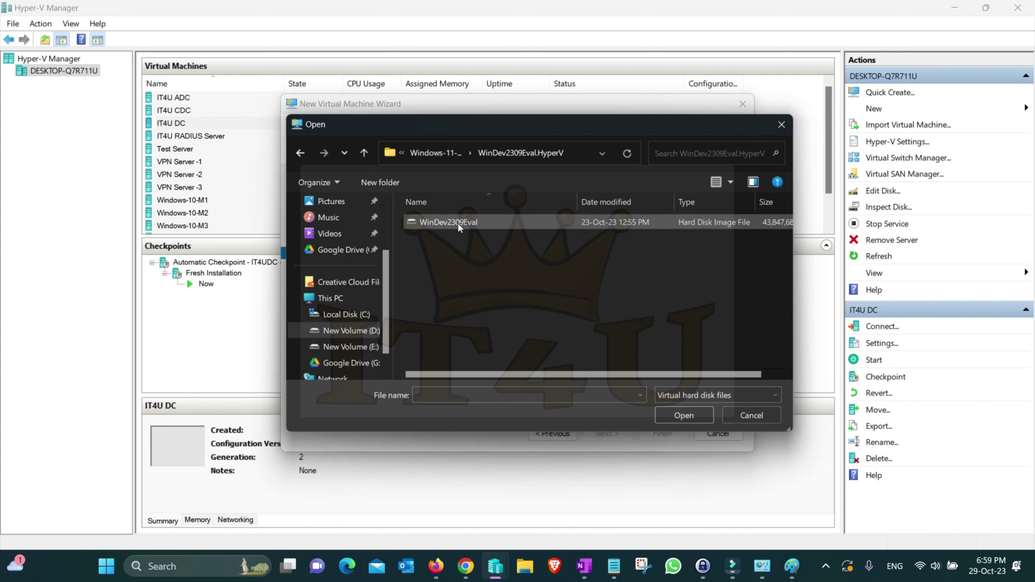
left_click(460, 224)
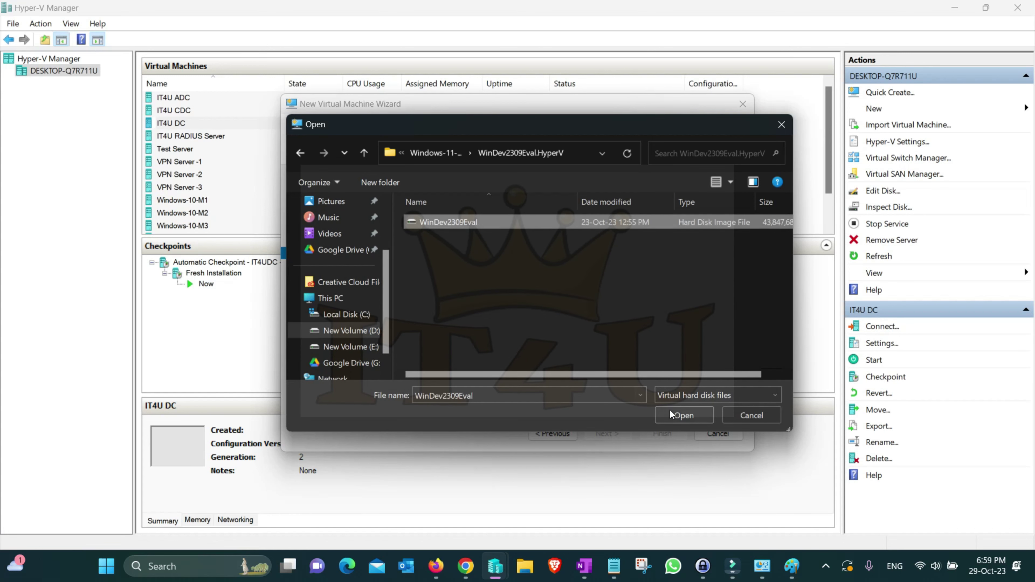
left_click(674, 416)
left_click(606, 433)
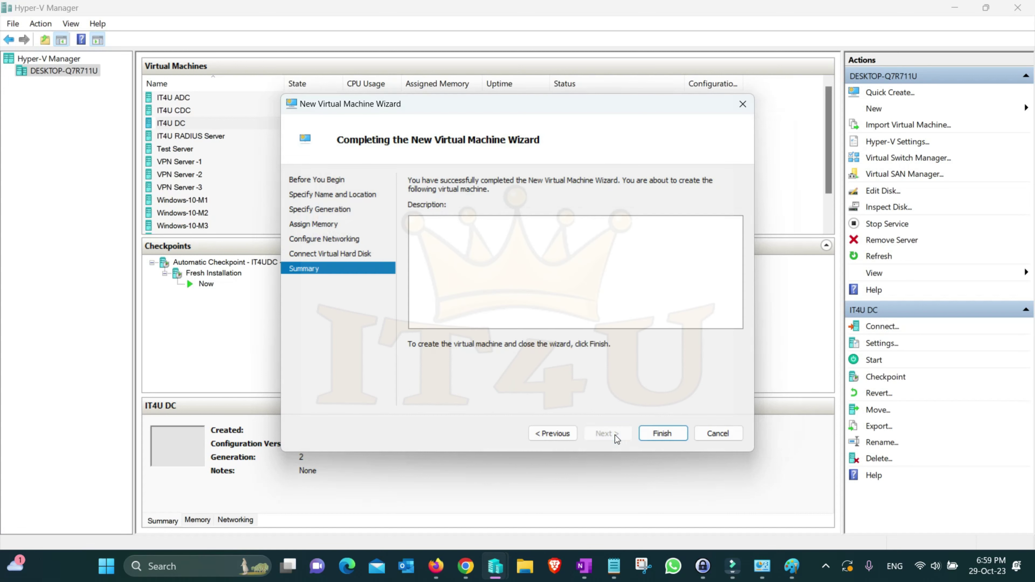
left_click(663, 433)
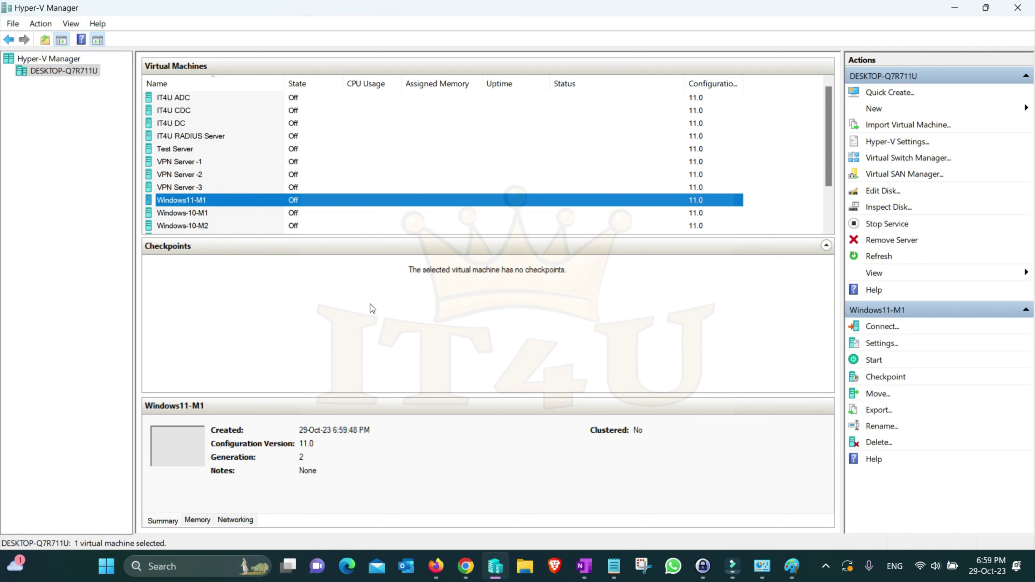
- Connect to the Windows11-M1 virtual machine and start it
right_click(234, 200)
left_click(272, 213)
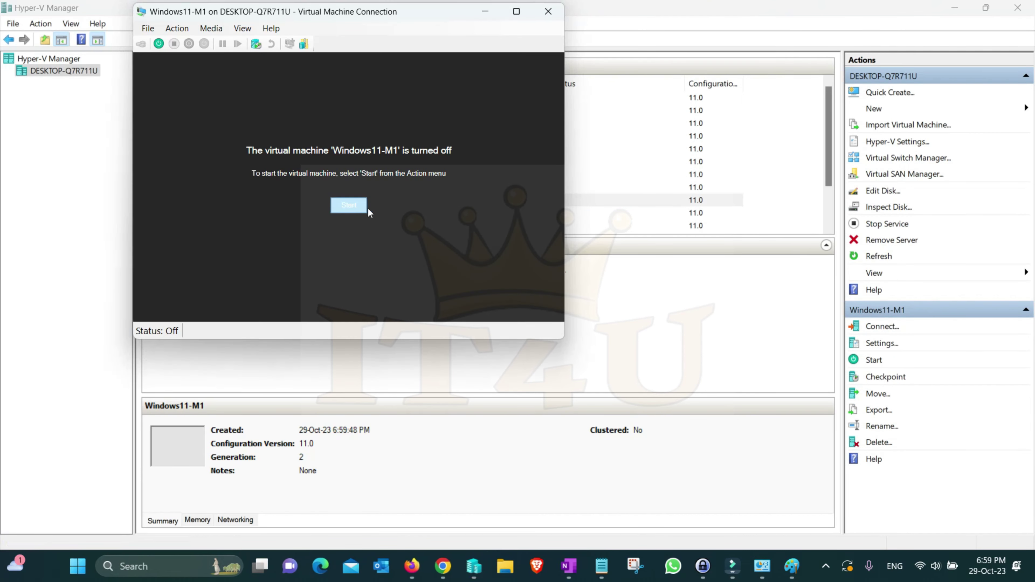
left_click(352, 206)
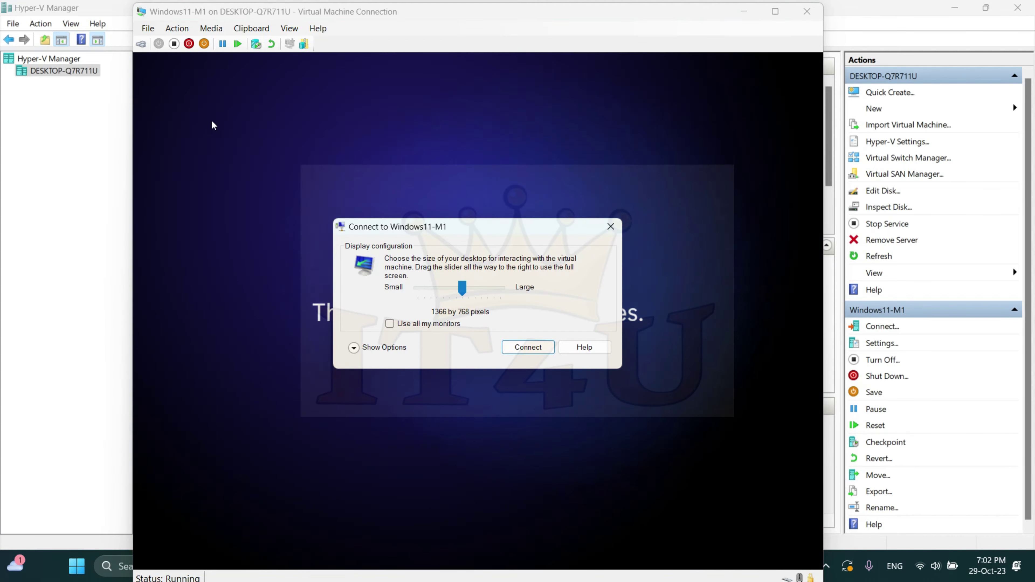
- Connect to the running virtual machine with the display size at full screen and sign in to its User account
left_click_drag(465, 288, 501, 288)
left_click(539, 349)
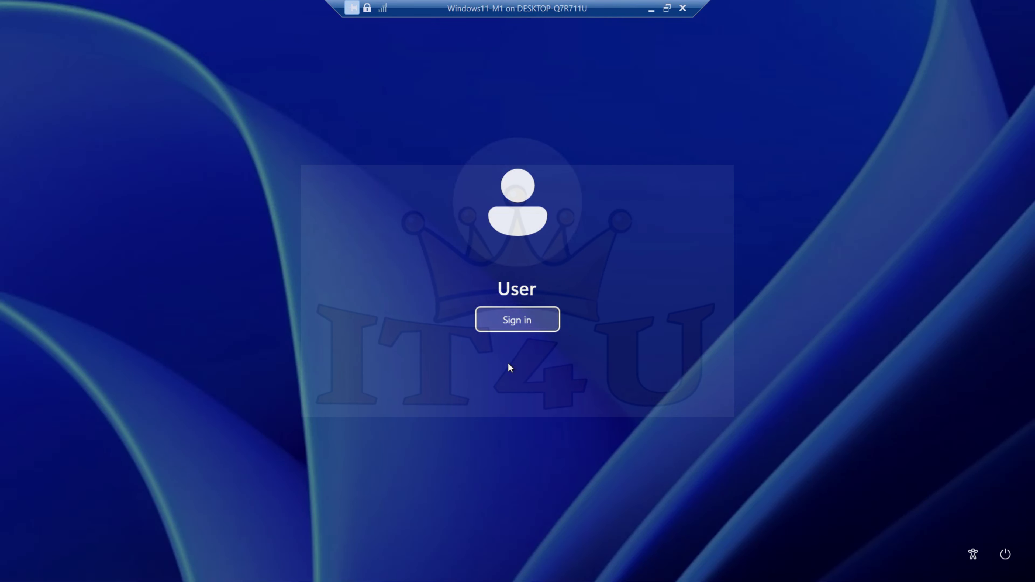
left_click(525, 325)
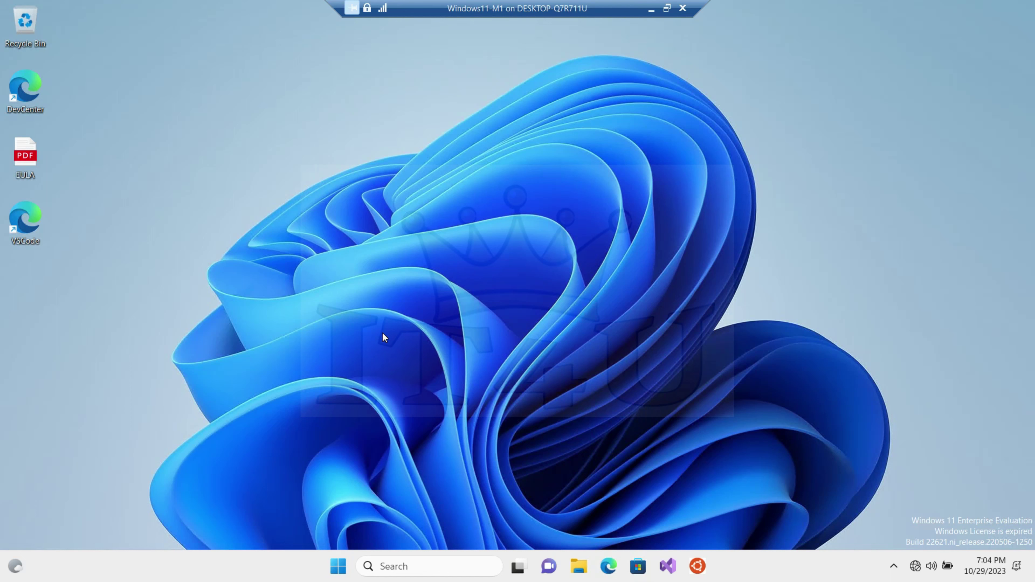
- Inspect the guest system's device and Windows specifications from This PC's properties, including the edition, and close Settings and File Explorer
left_click(579, 566)
left_click(202, 404)
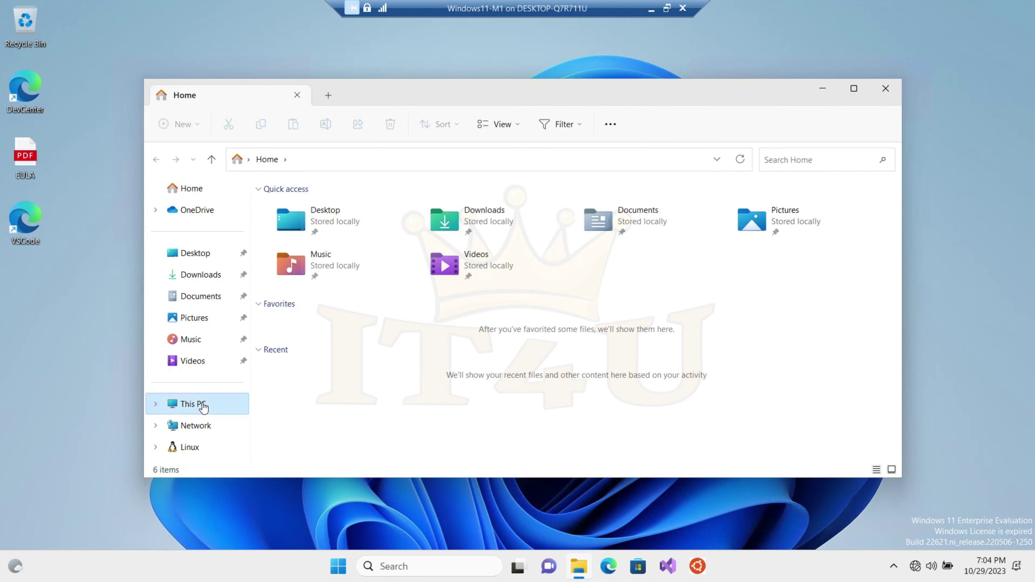
right_click(203, 405)
left_click(264, 364)
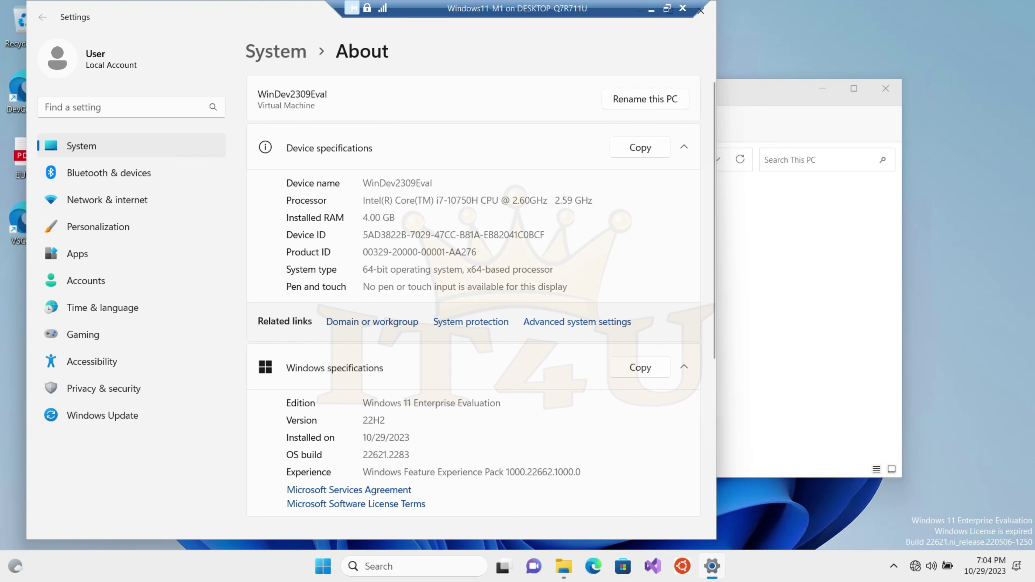
left_click_drag(362, 403, 456, 402)
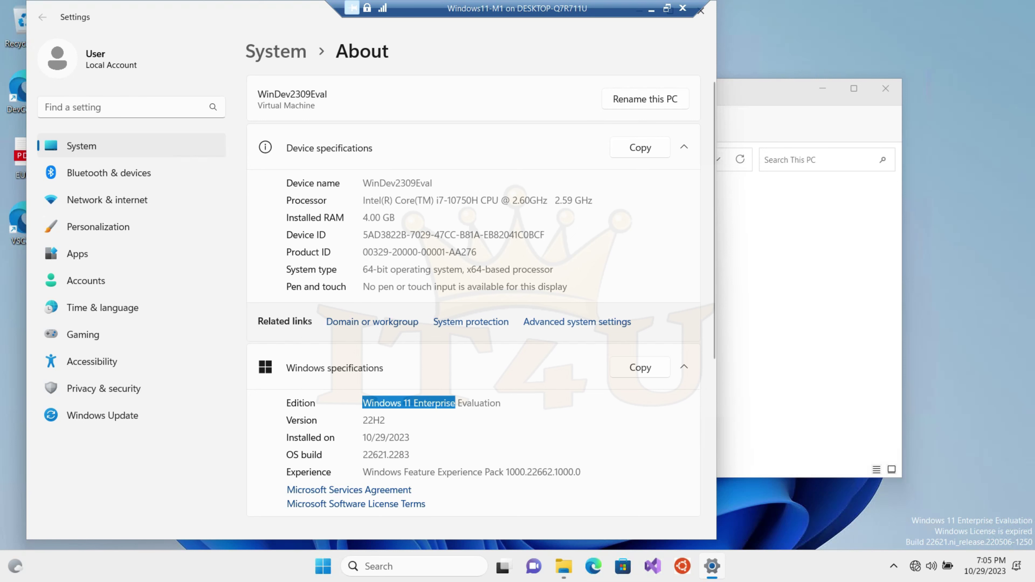
left_click(701, 16)
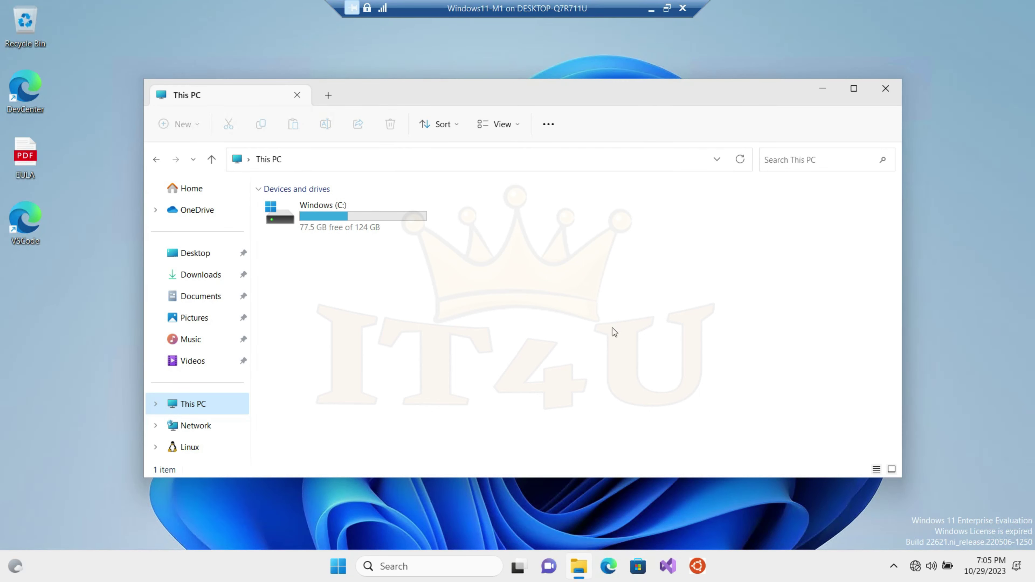
left_click(885, 89)
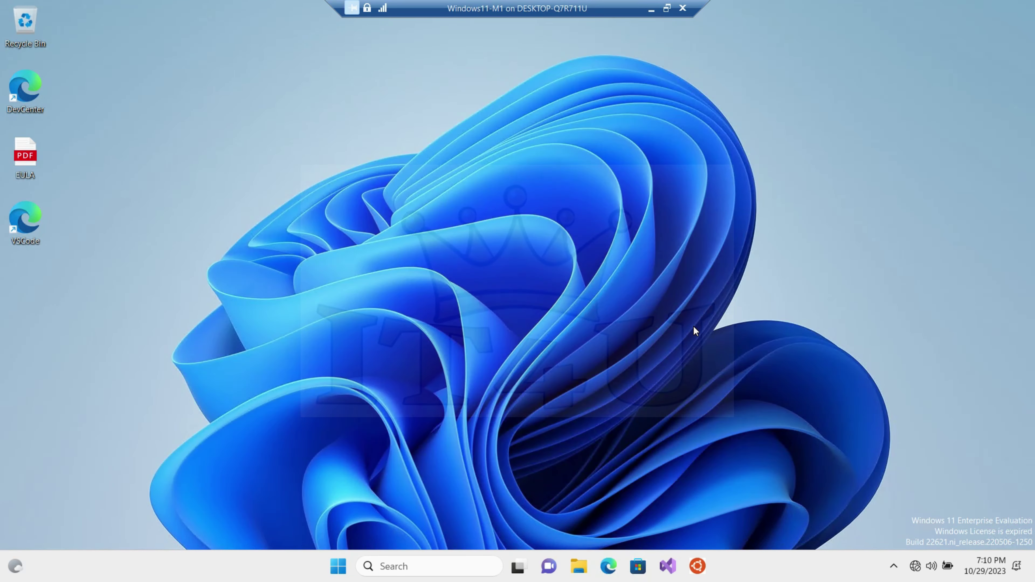